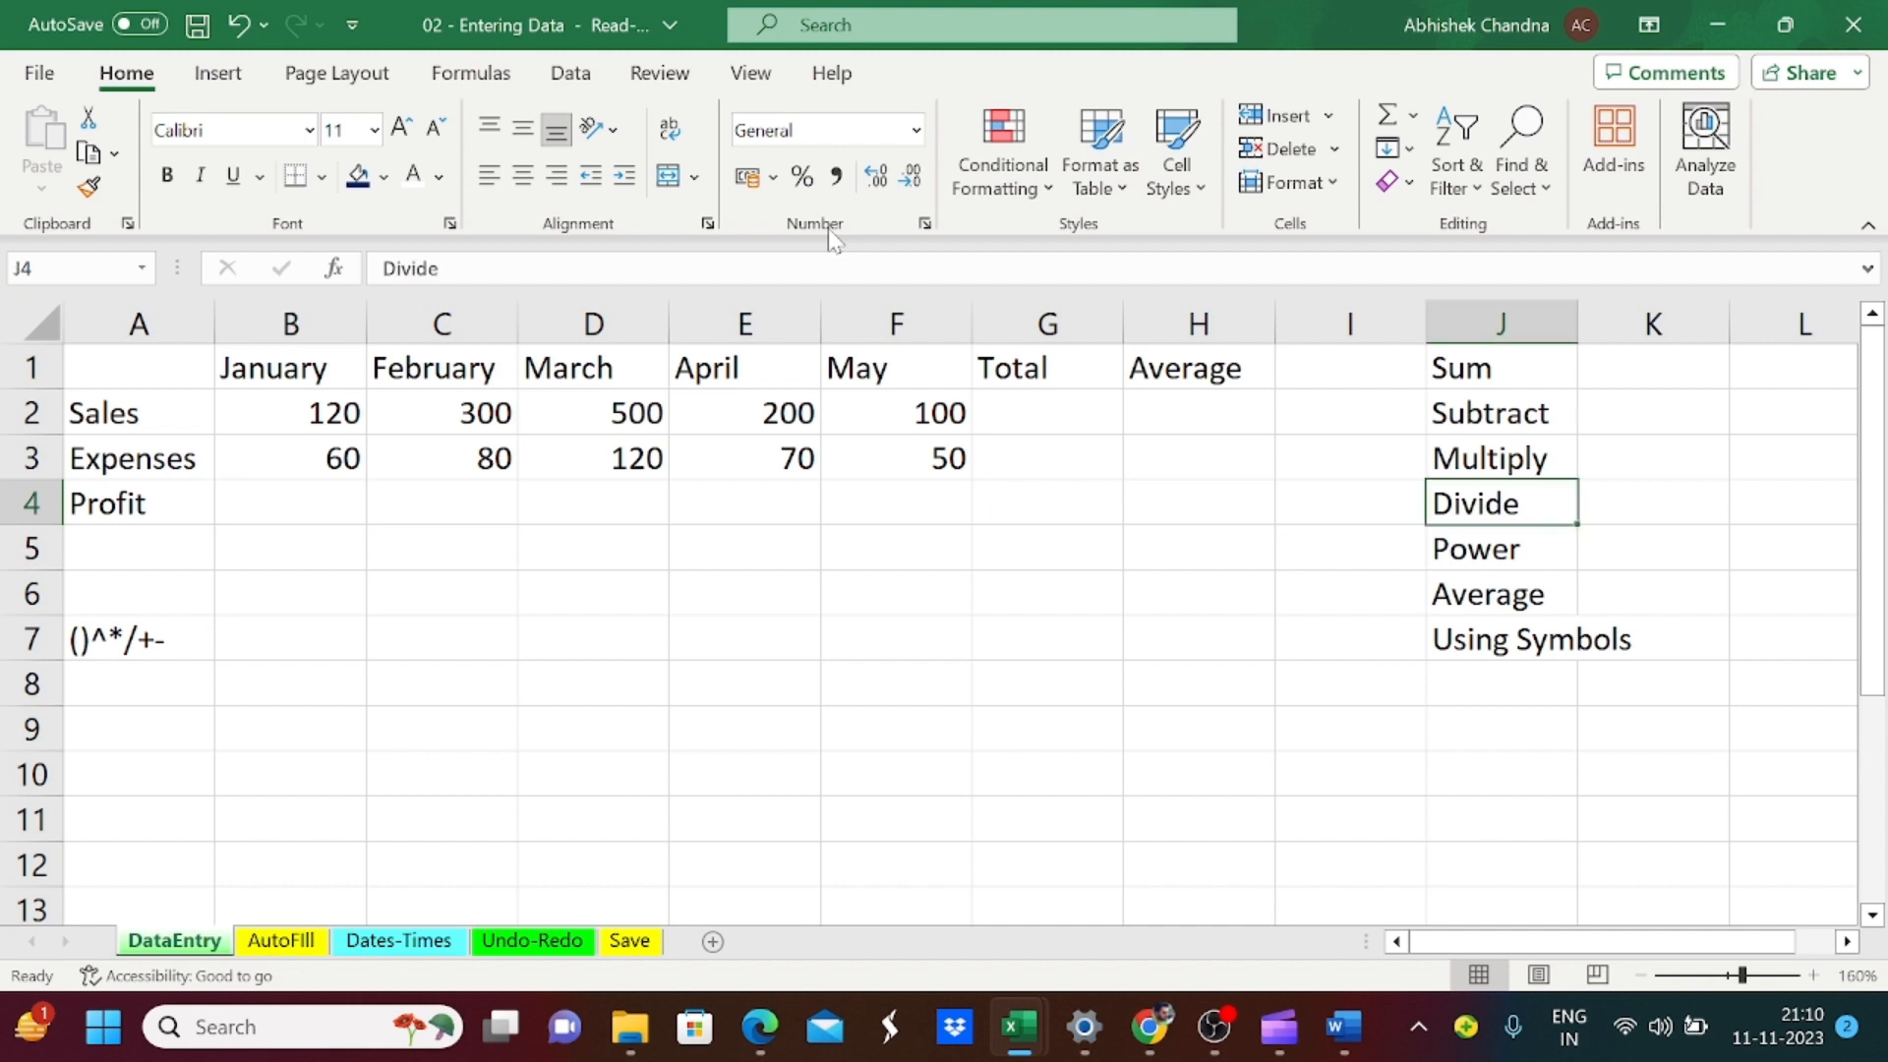
Step: Review the list of arithmetic operations in column J and the operator symbols in cell A7
key("ctrl+Up")
key("Down")
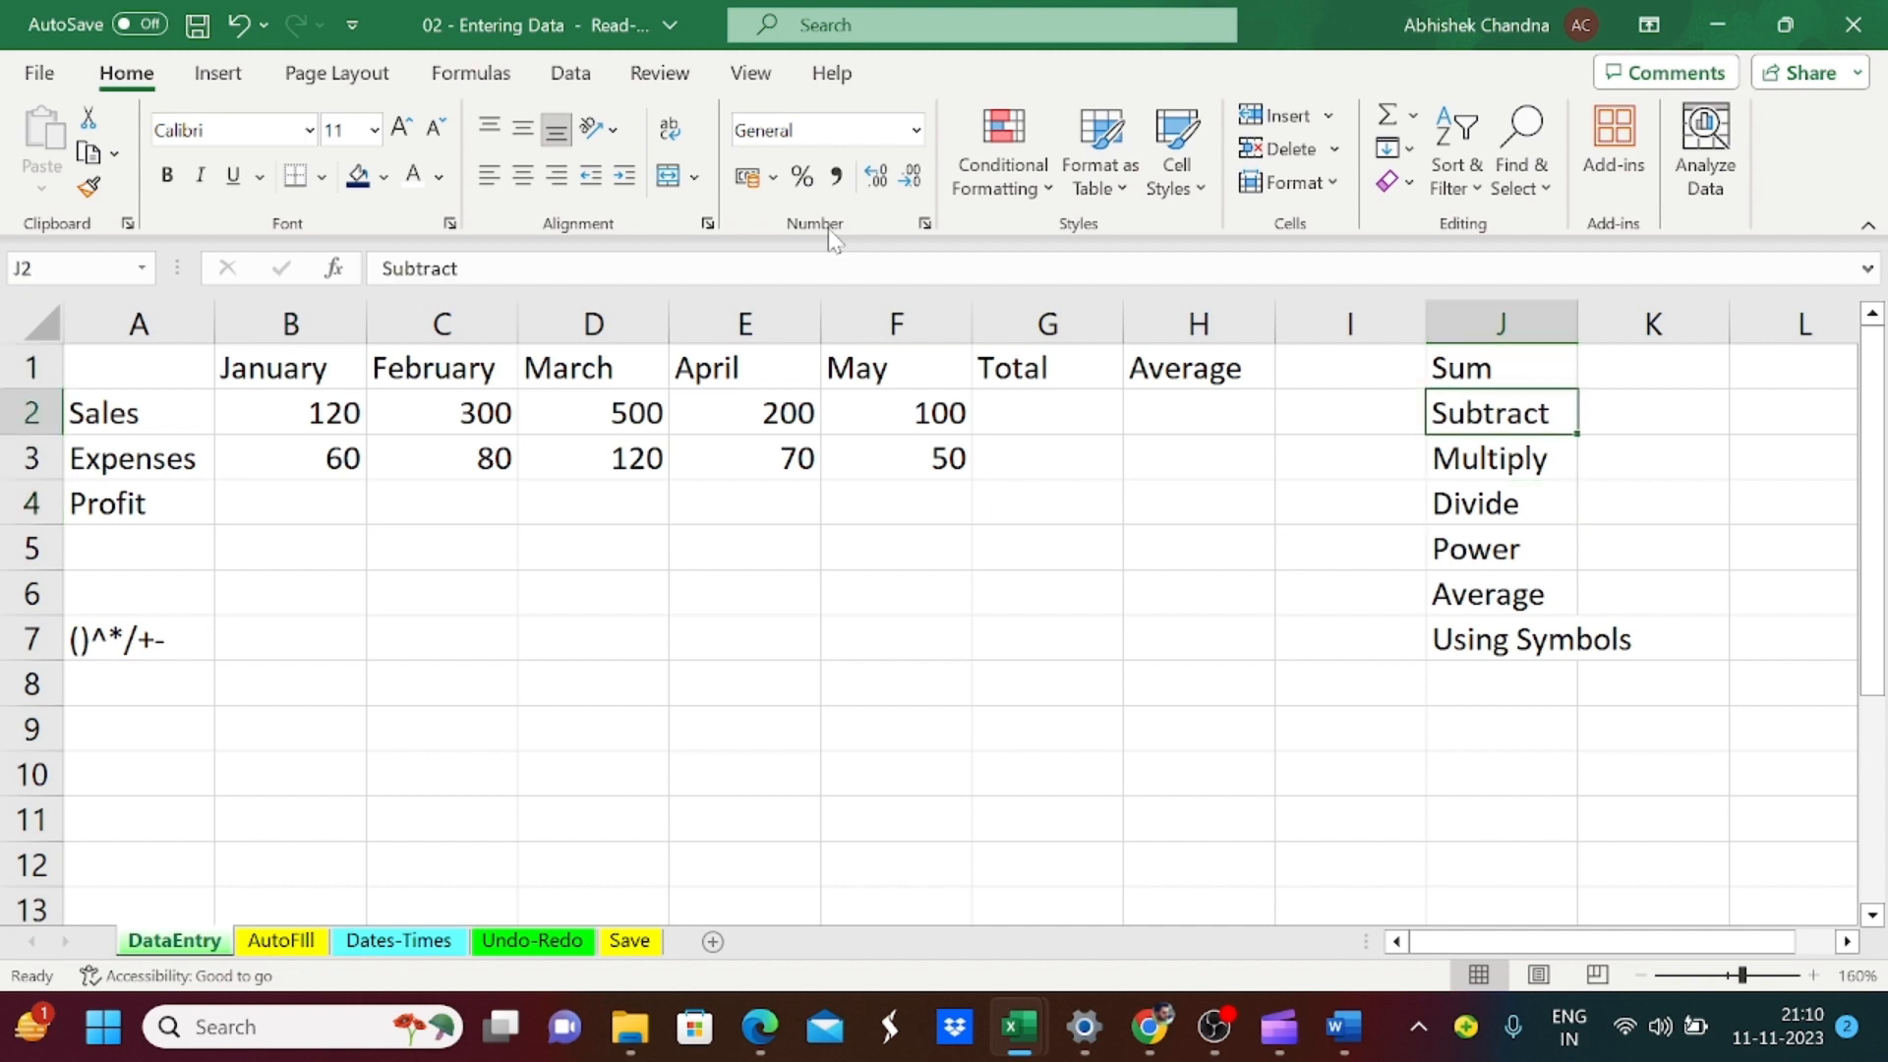
key("Down")
key("Down")
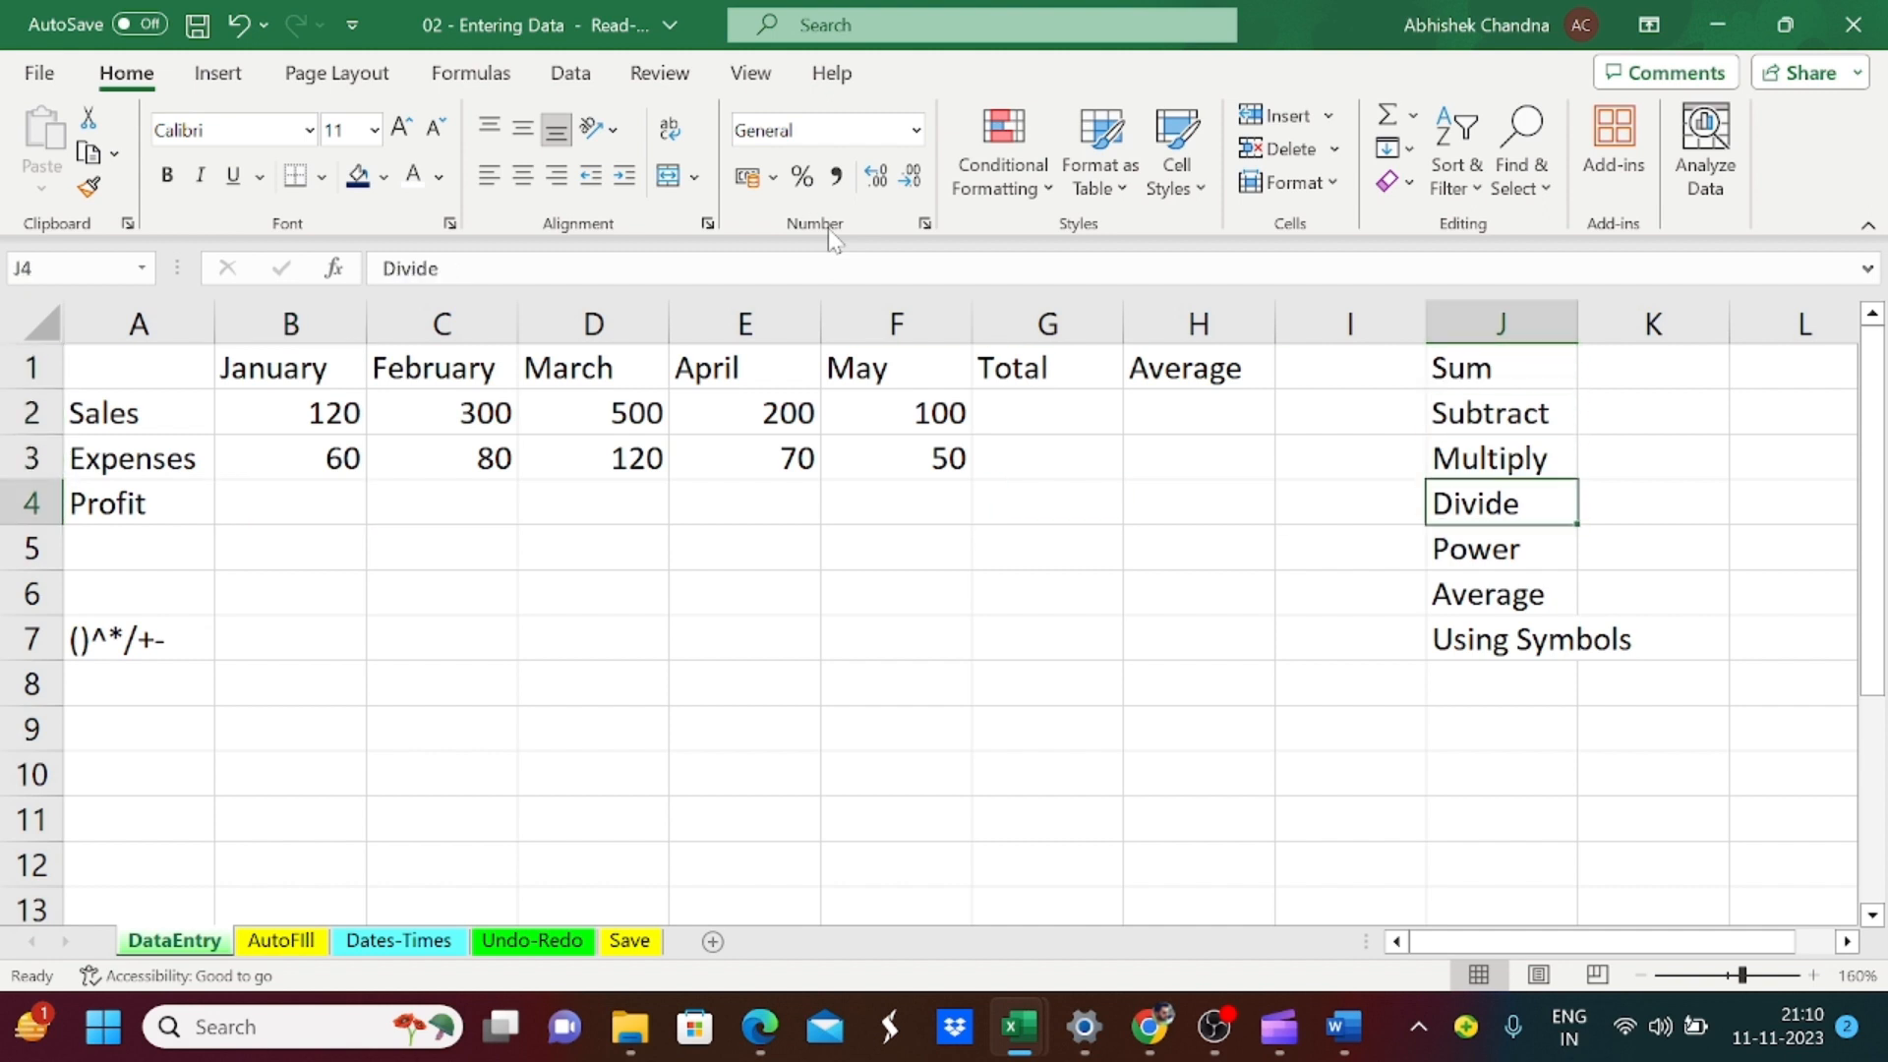
key("Down")
key("Down")
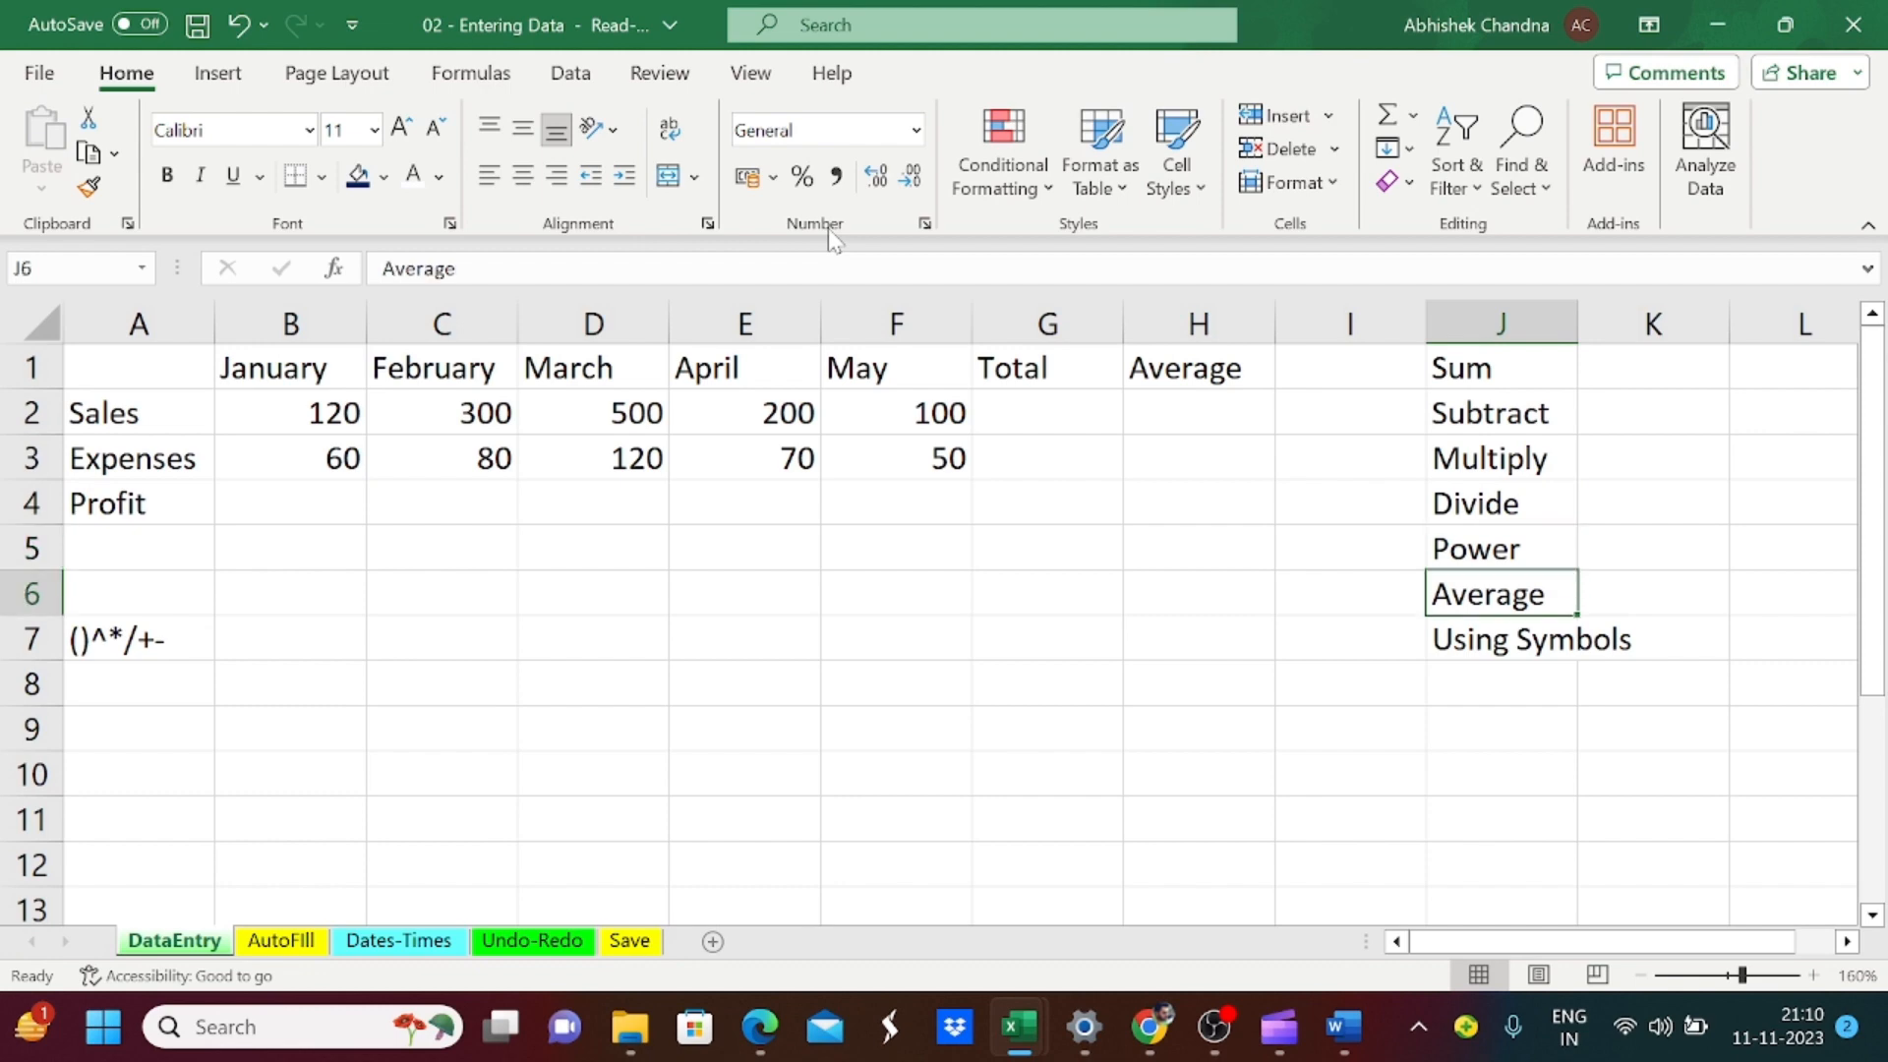
key("Down")
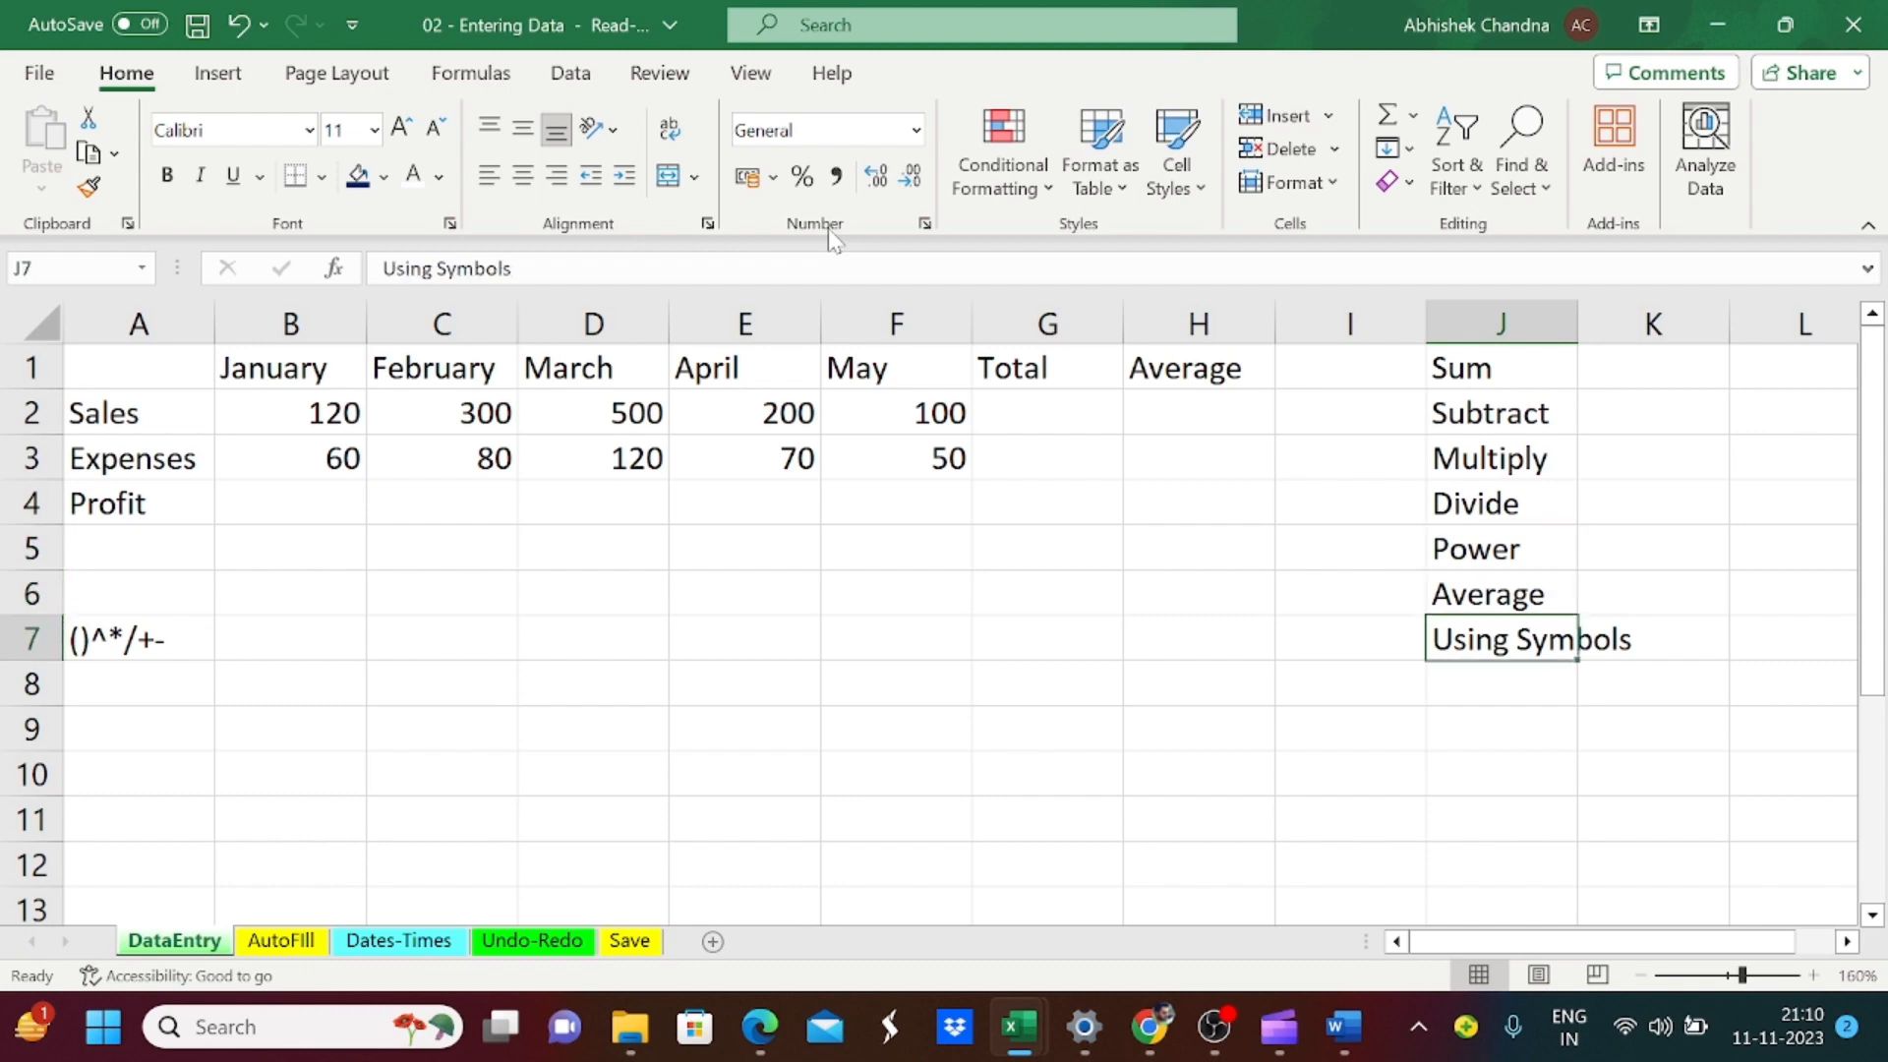
key("Left")
key("Left")
key("Left")
key("Left")
key("Left")
key("Left")
key("Left")
key("Left")
key("Left")
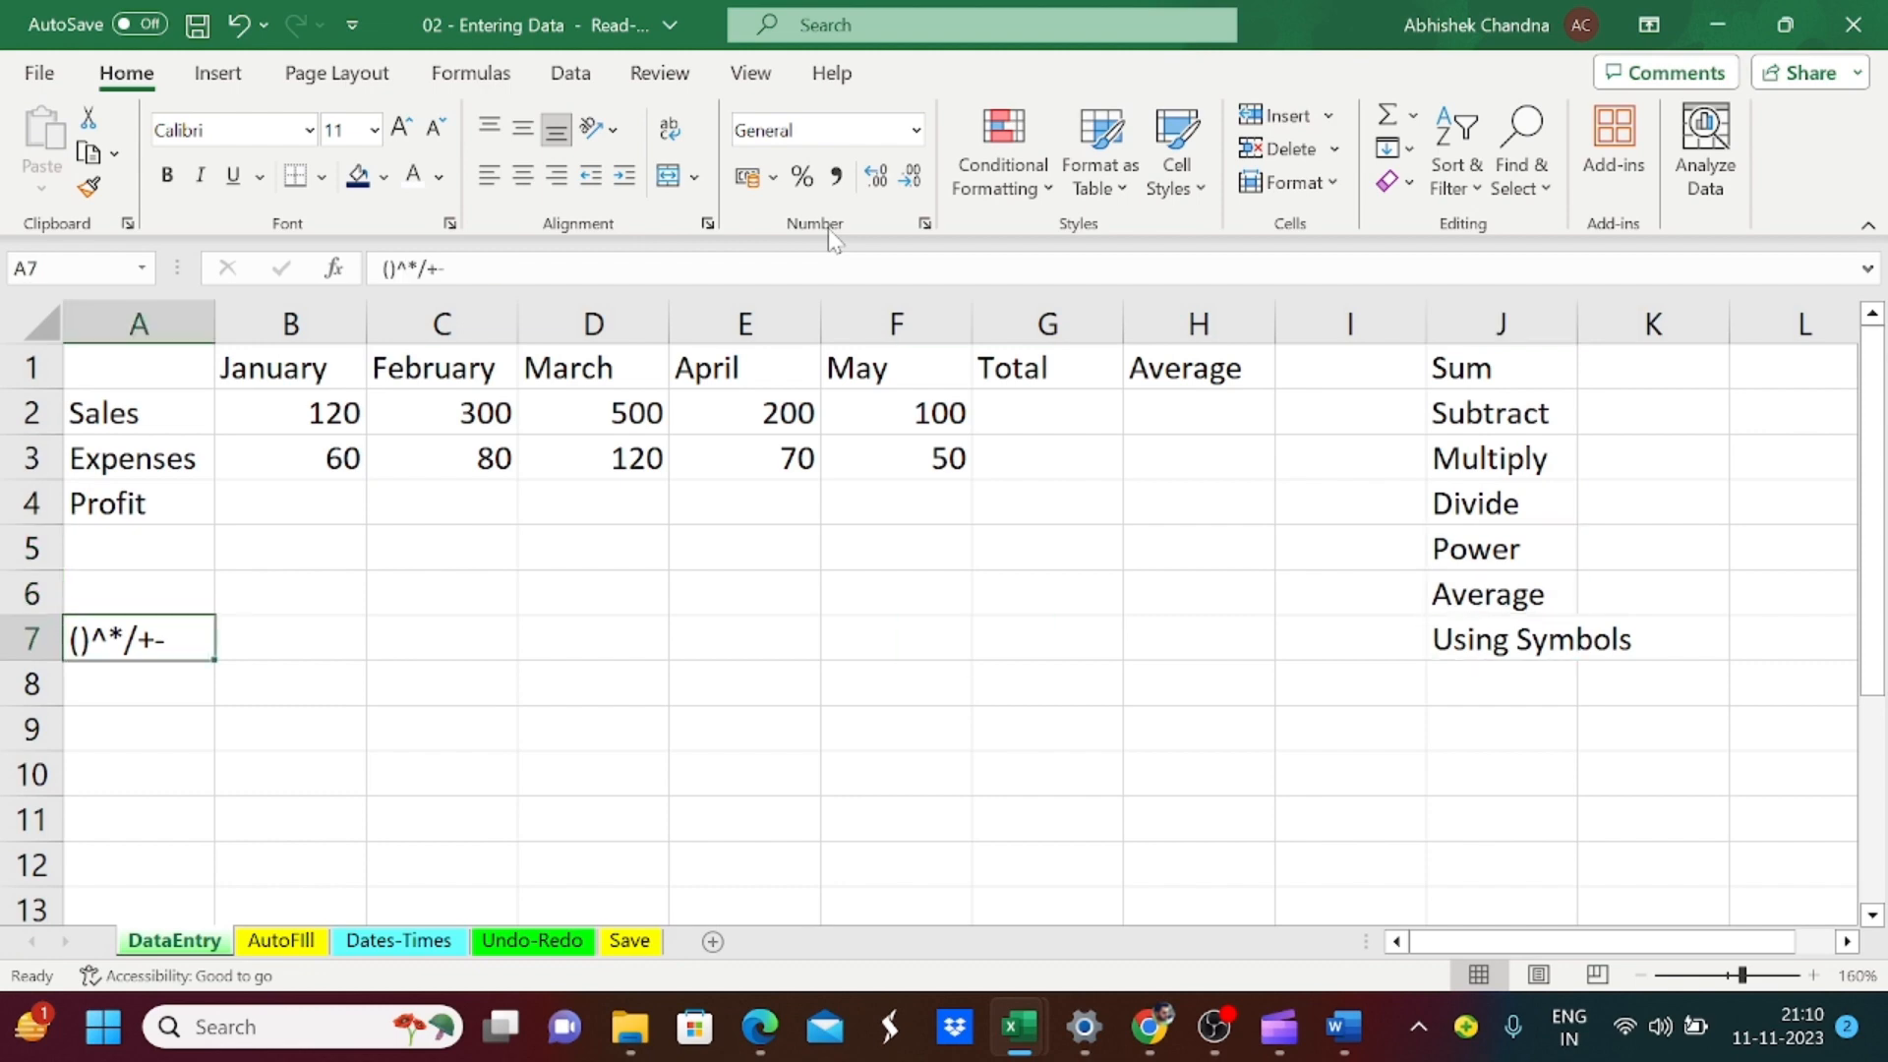
Step: Examine the monthly Sales and Expenses figures in rows 2 and 3
key("Right")
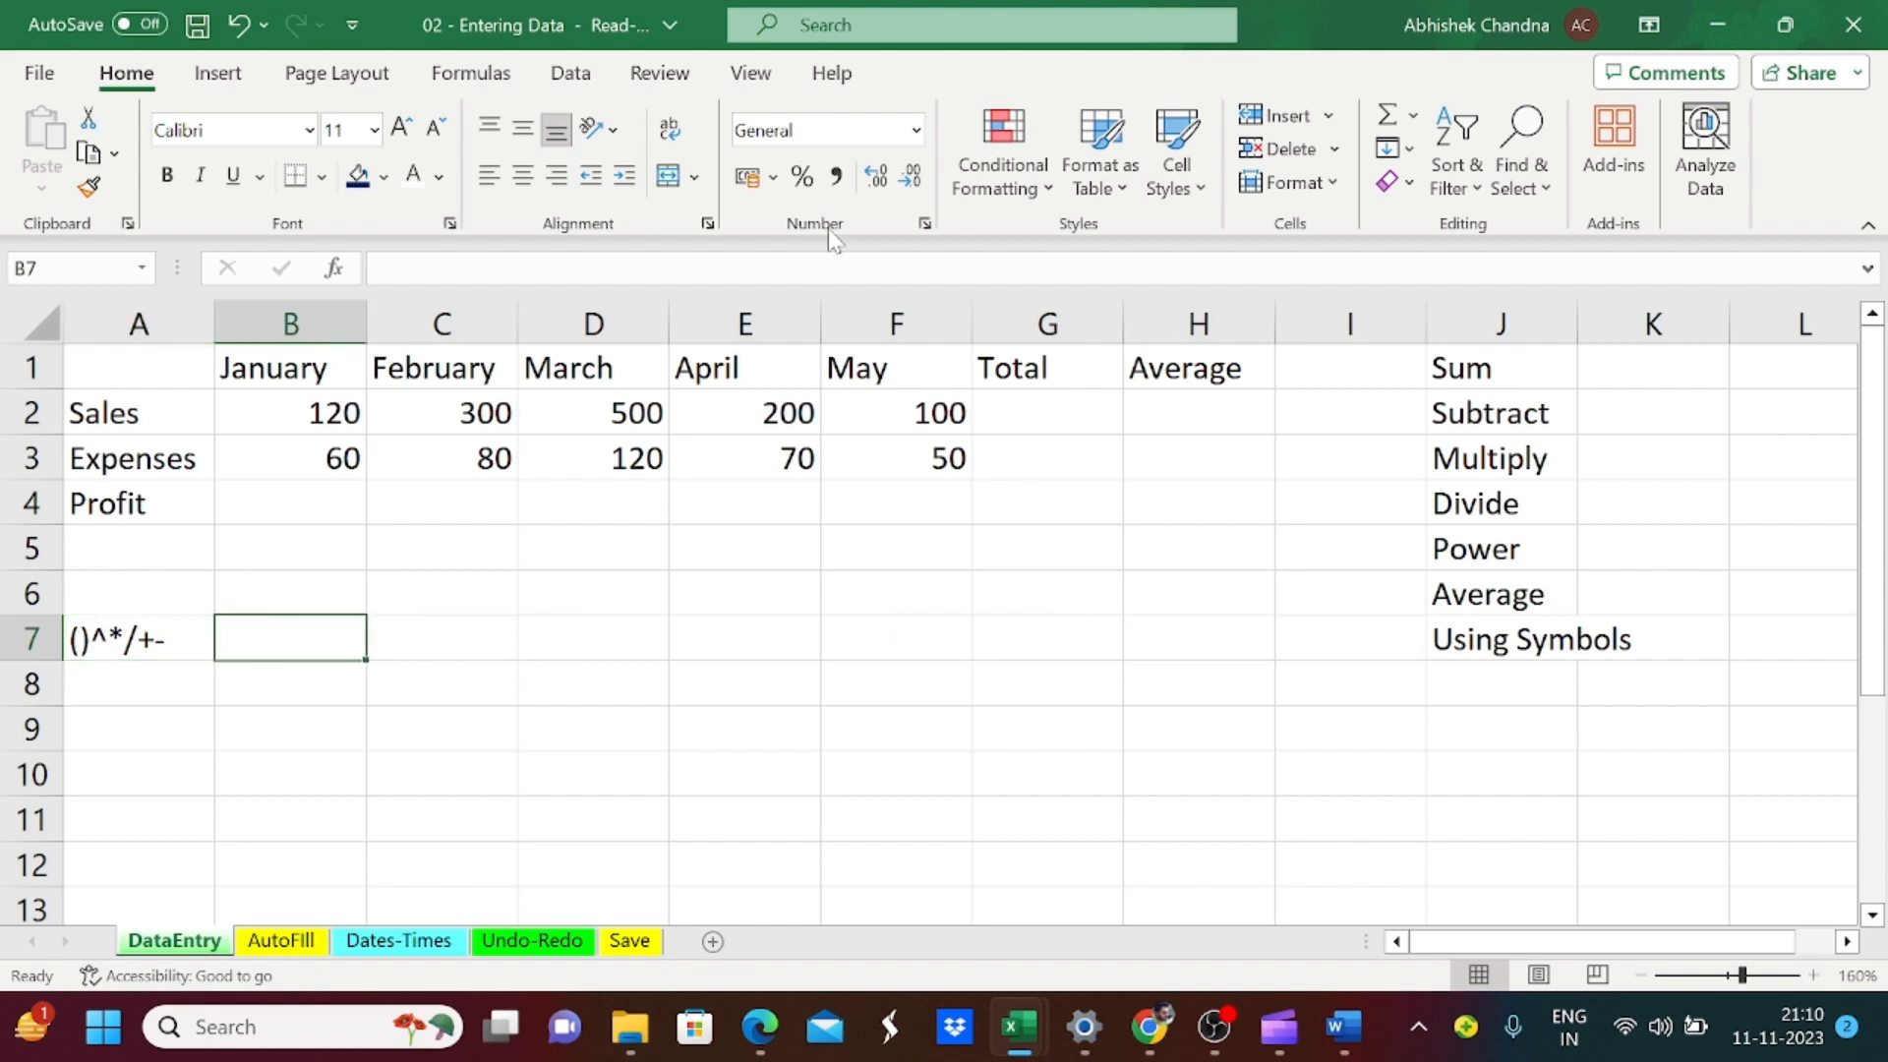
key("Up")
key("Up")
key("Up")
key("Up")
key("Down")
key("Up")
key("Up")
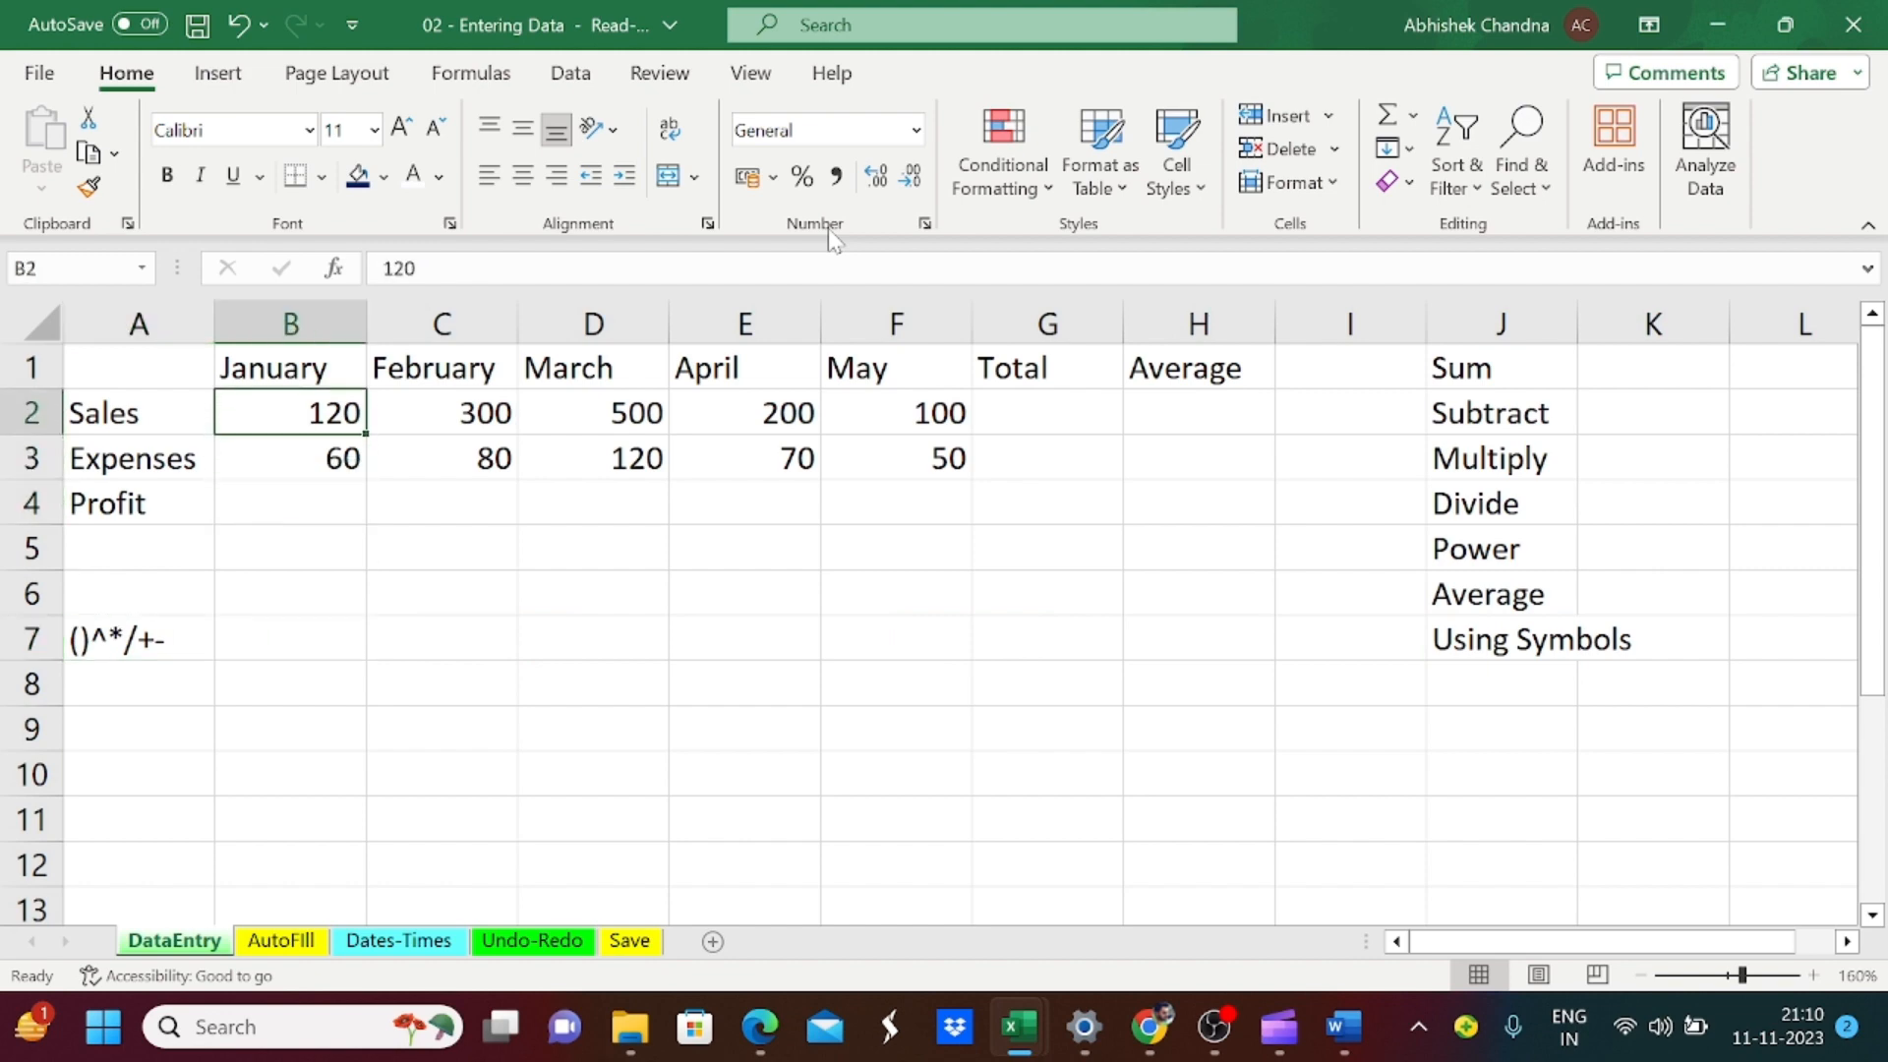
key("Left")
key("Down")
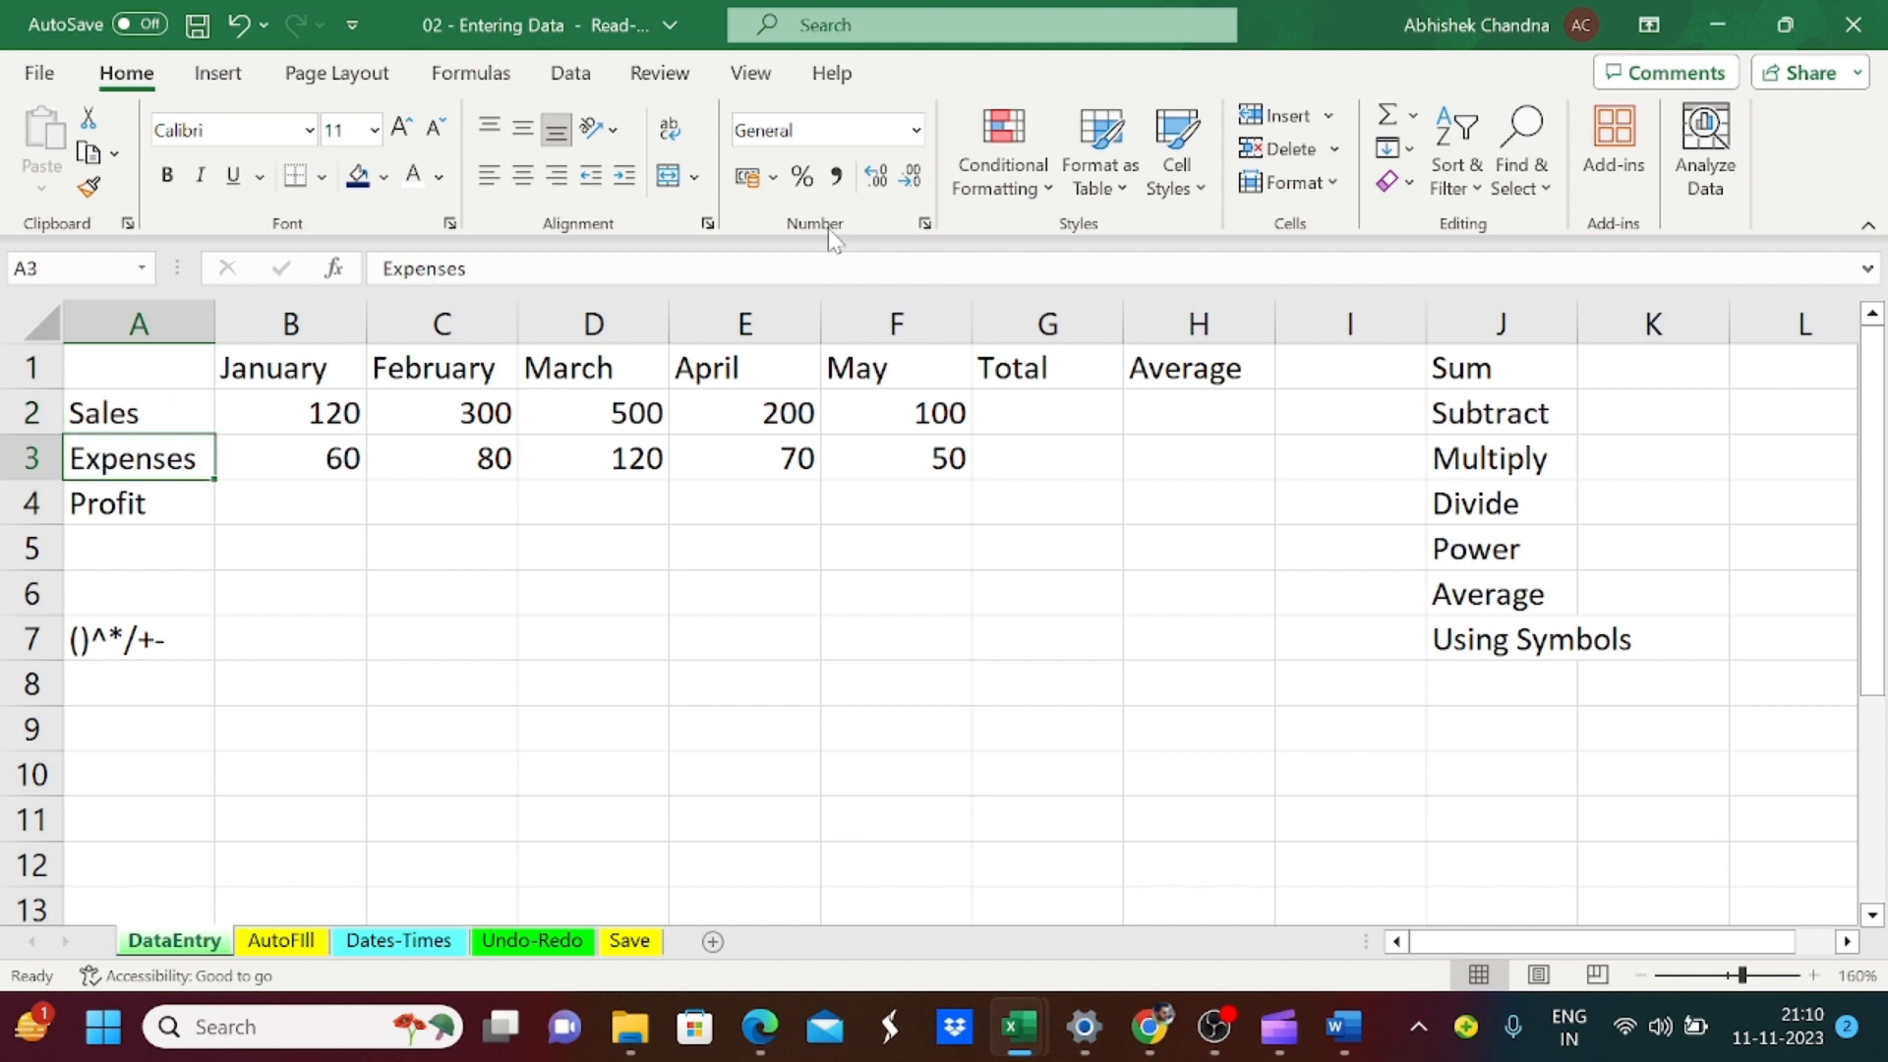
key("Right")
key("Up")
key("Down")
key("Right")
key("Right")
key("Left")
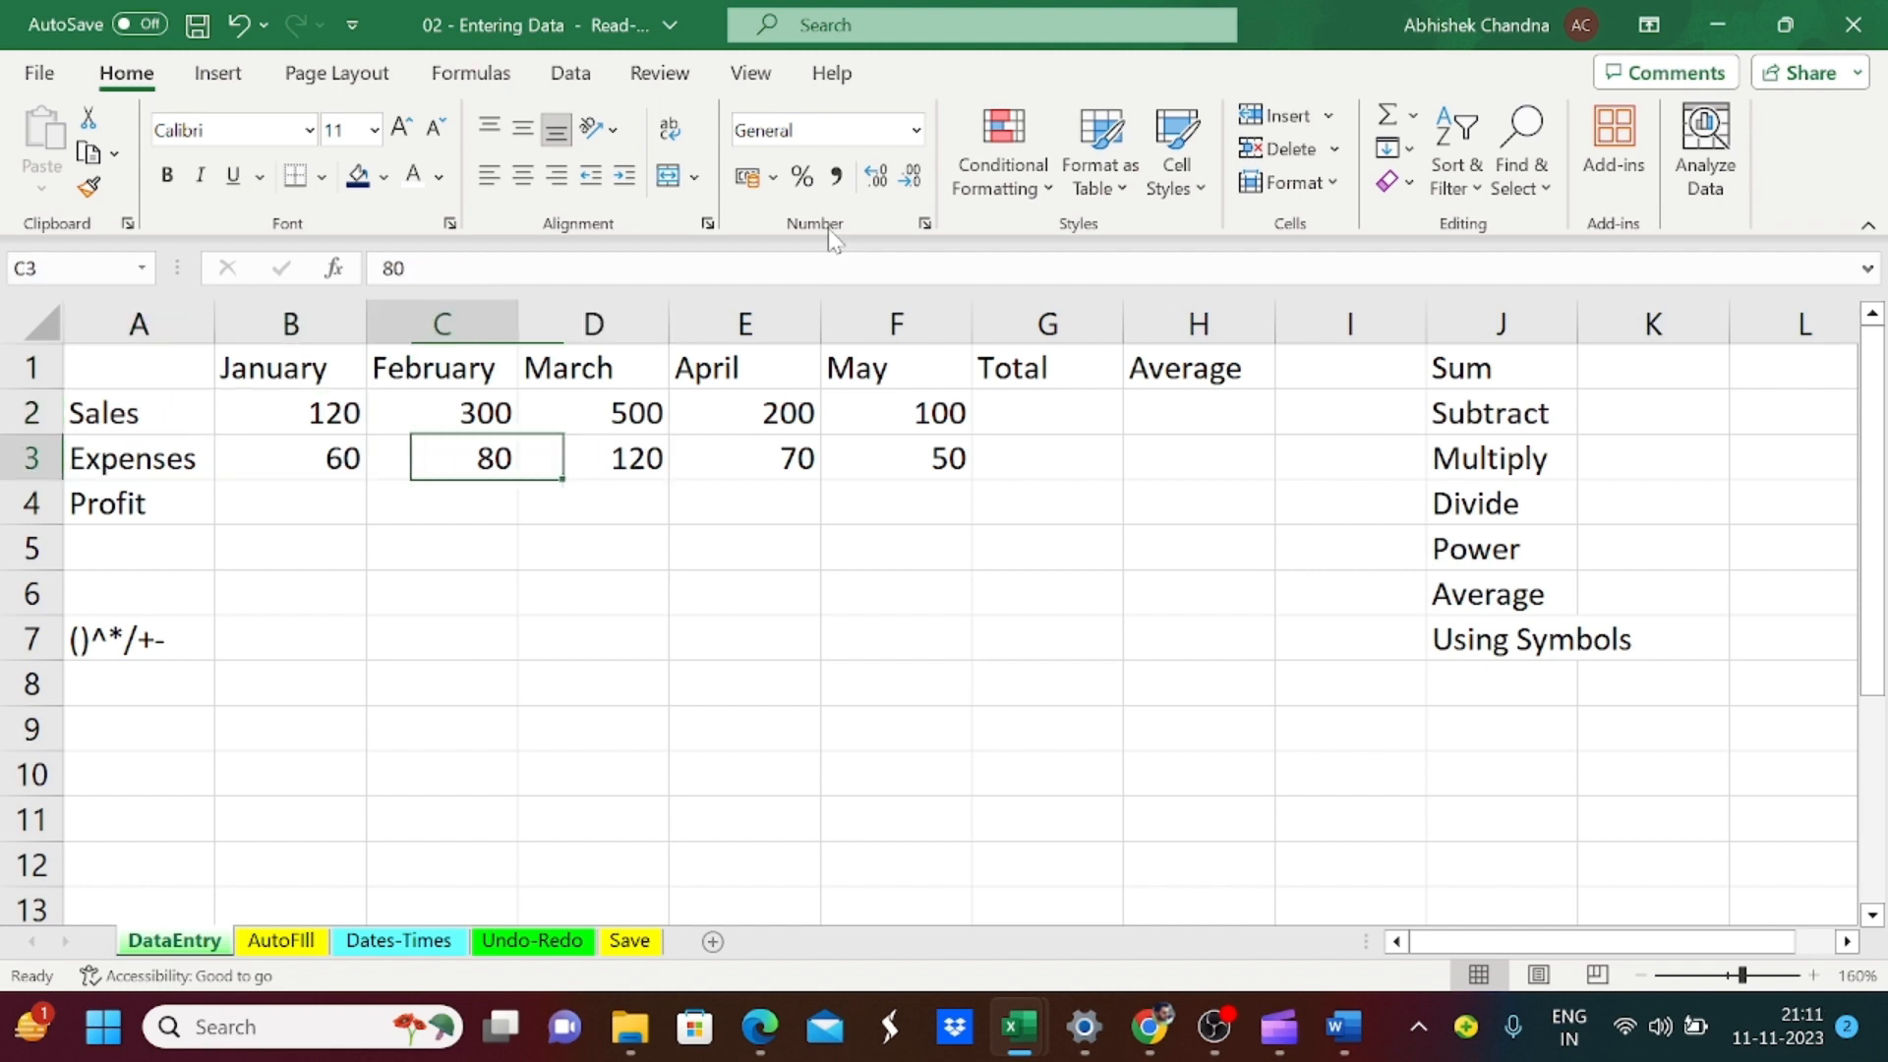
Step: Calculate January's profit in cell B4 with the formula =B2-B3
key("Left")
key("Down")
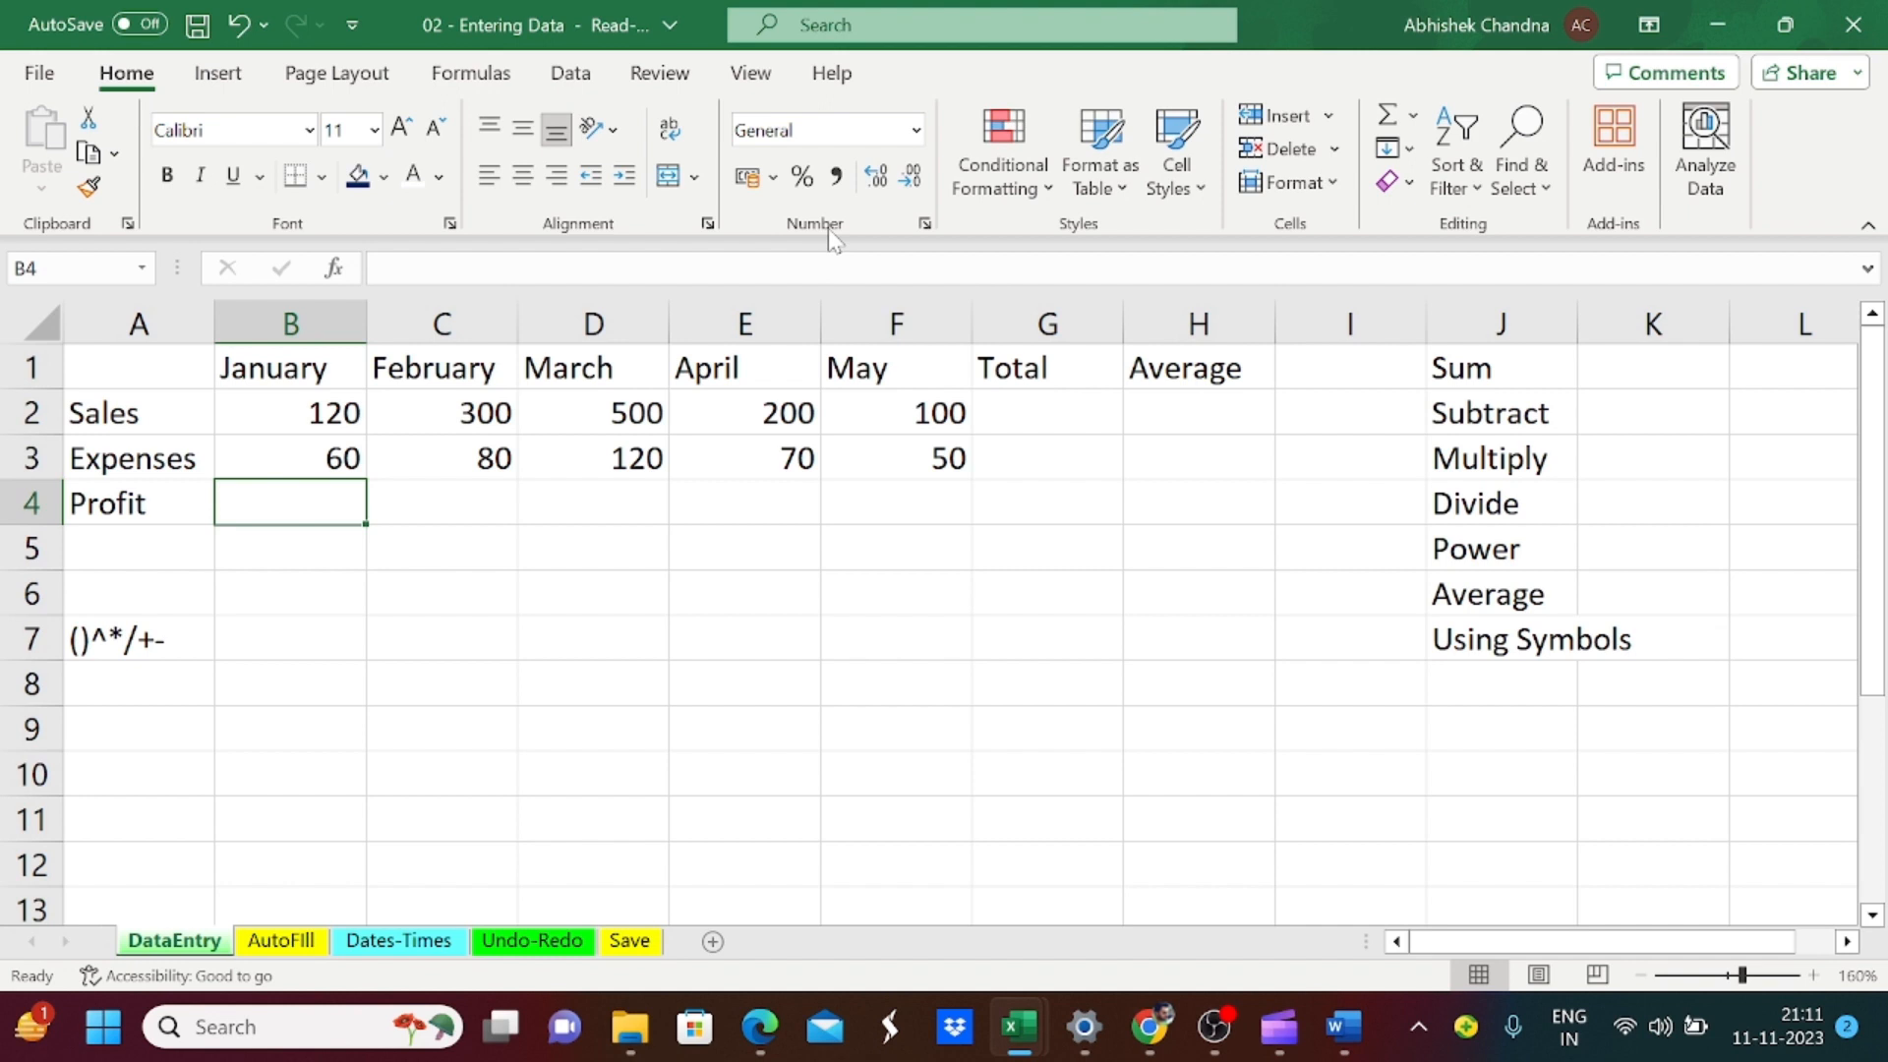
type("=")
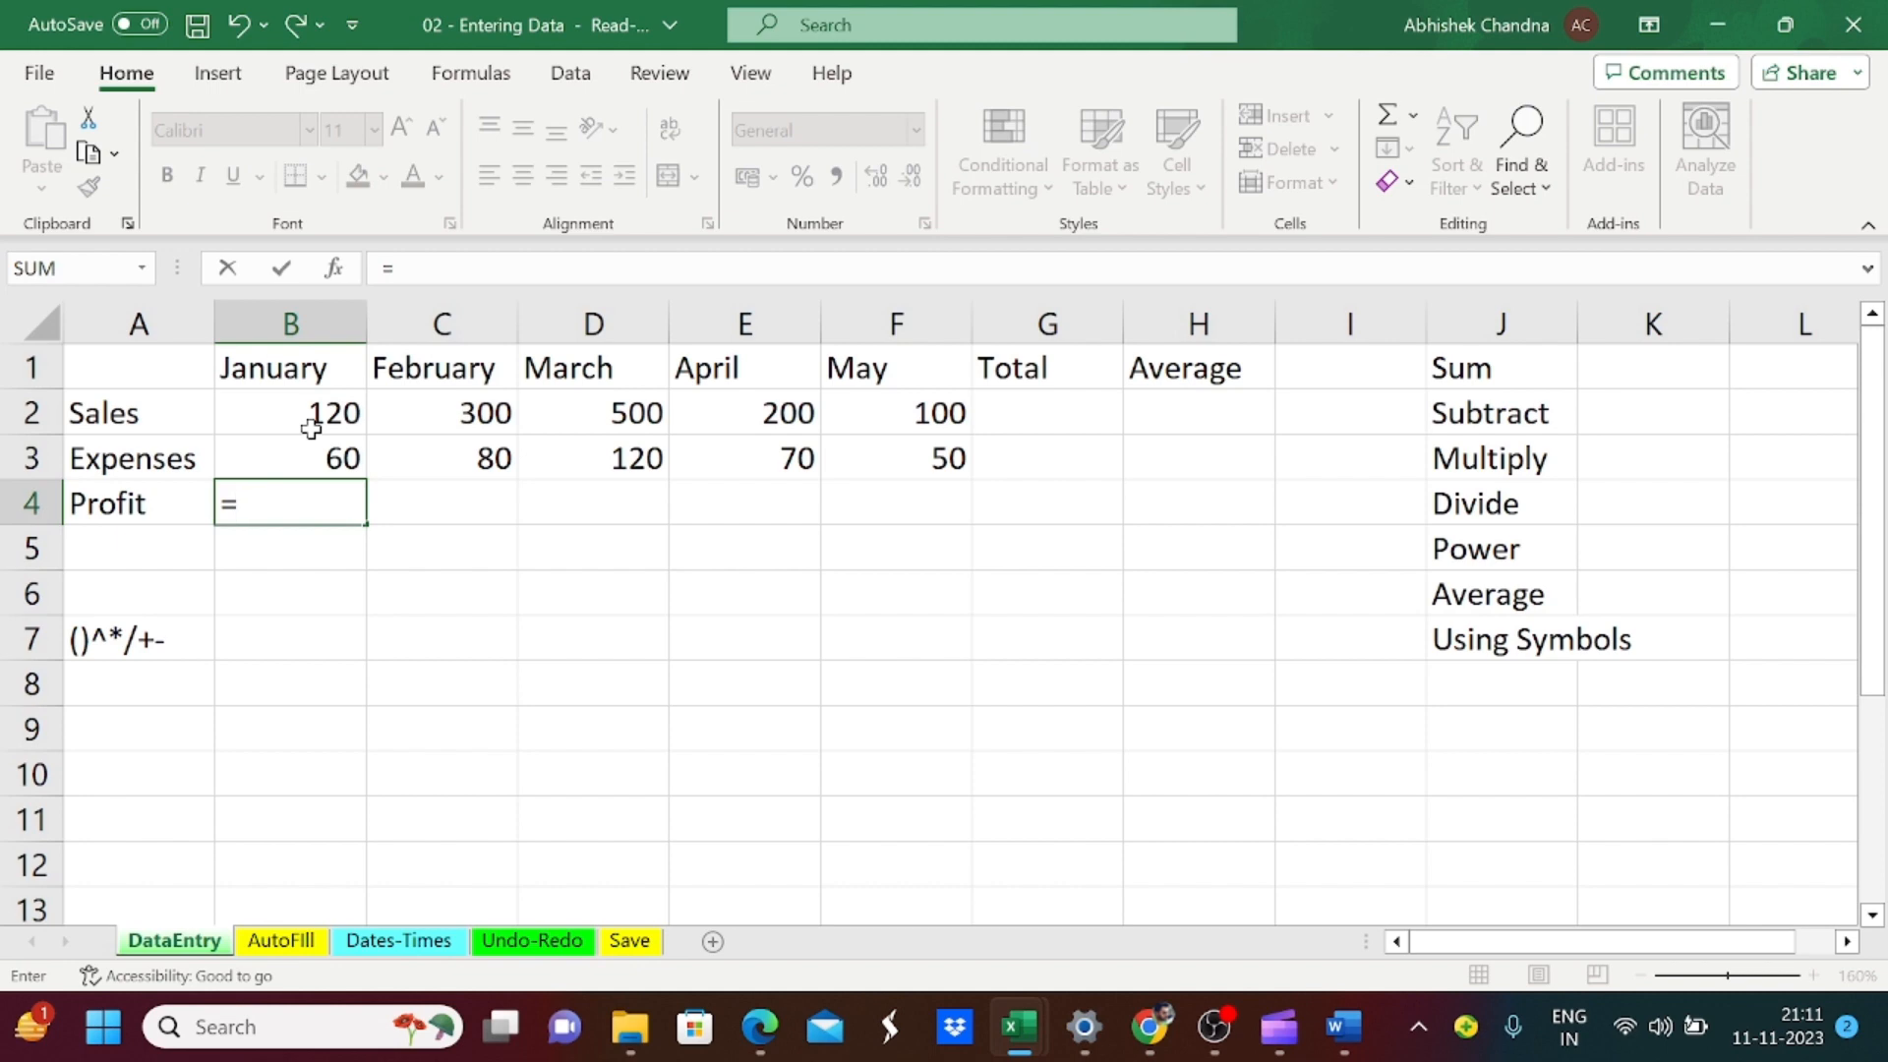
type("b2")
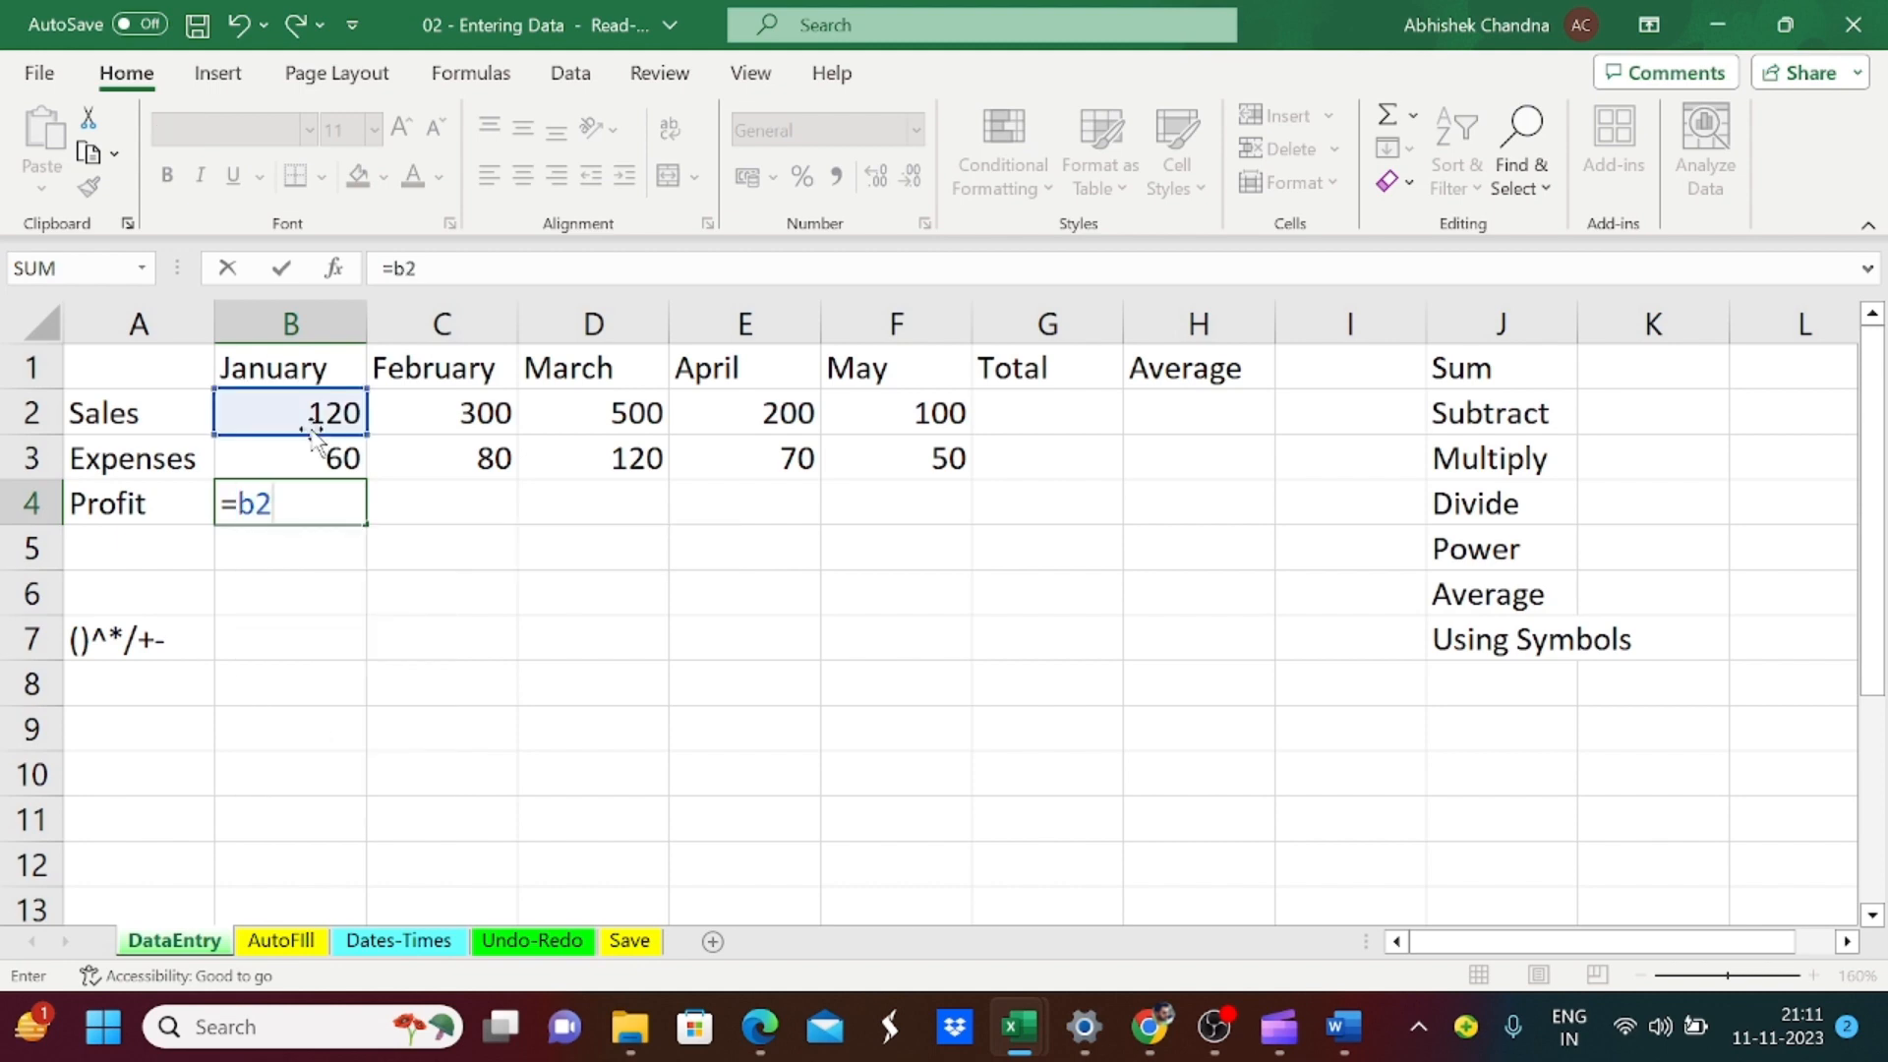
type("-b3")
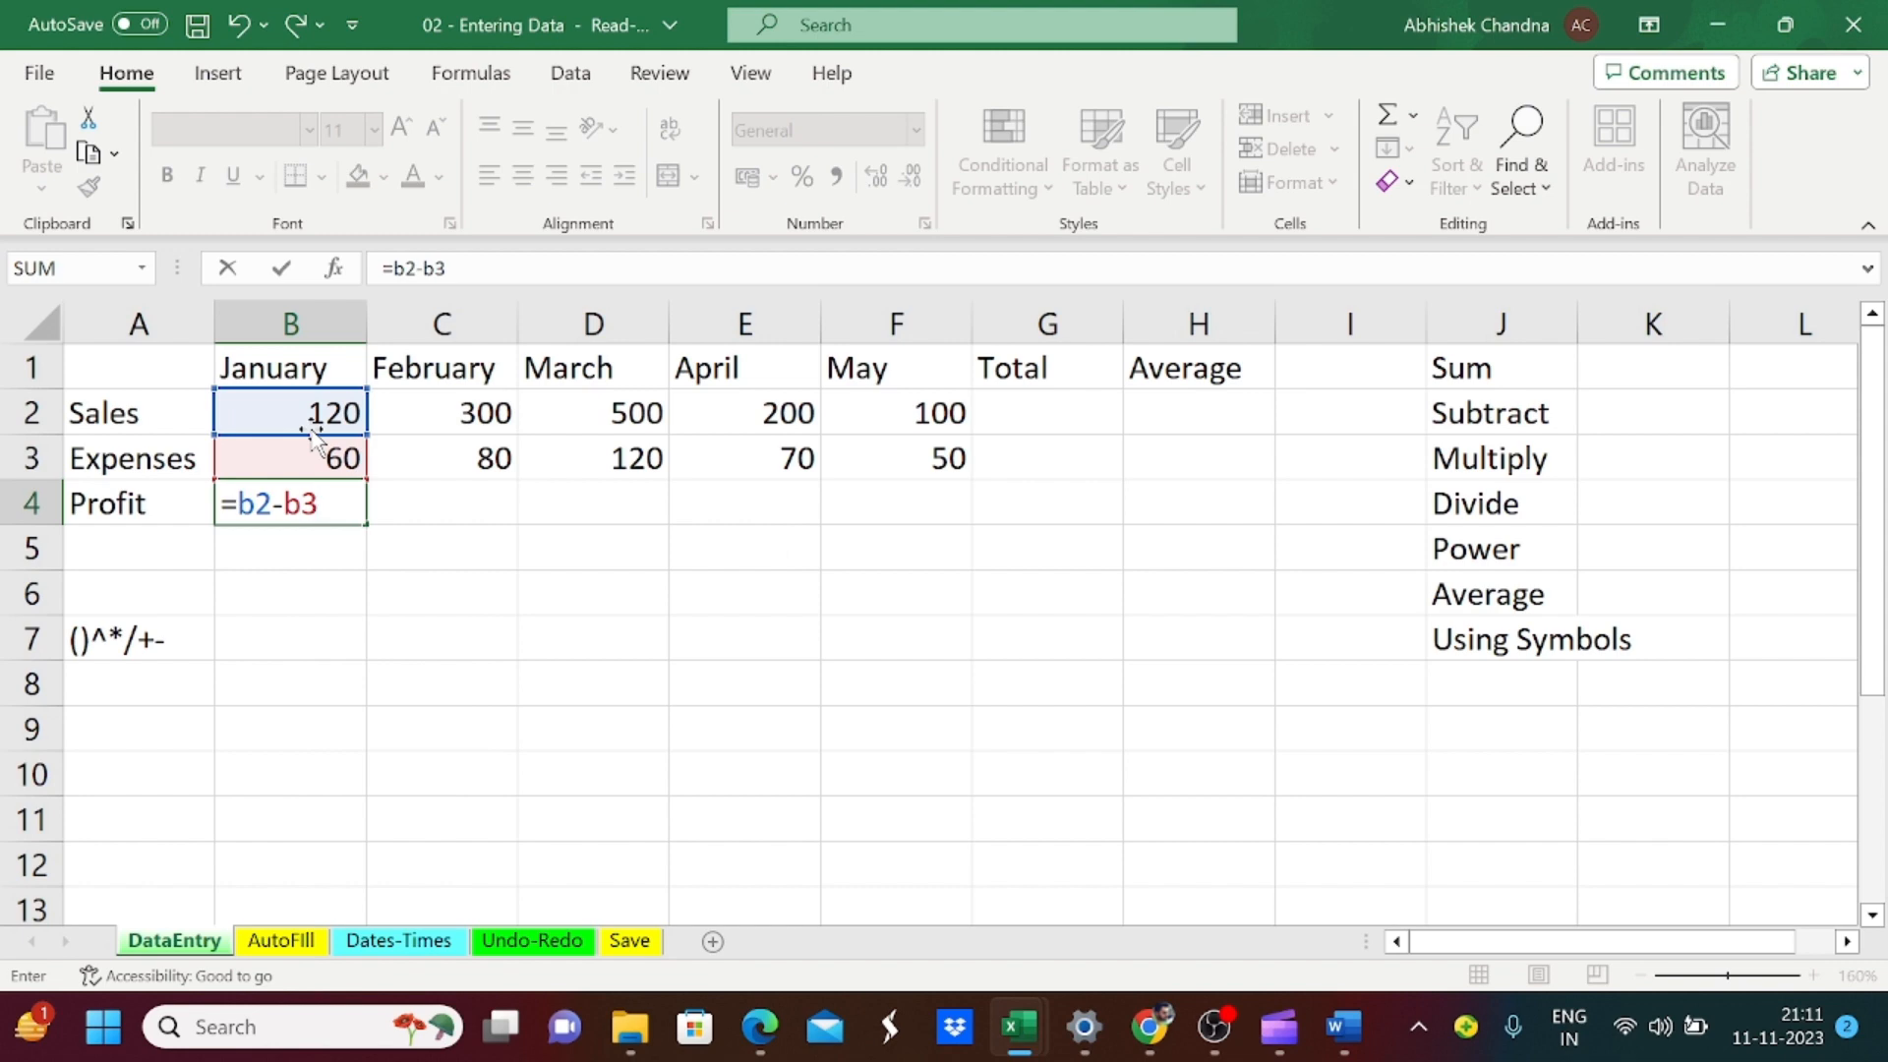
key("Tab")
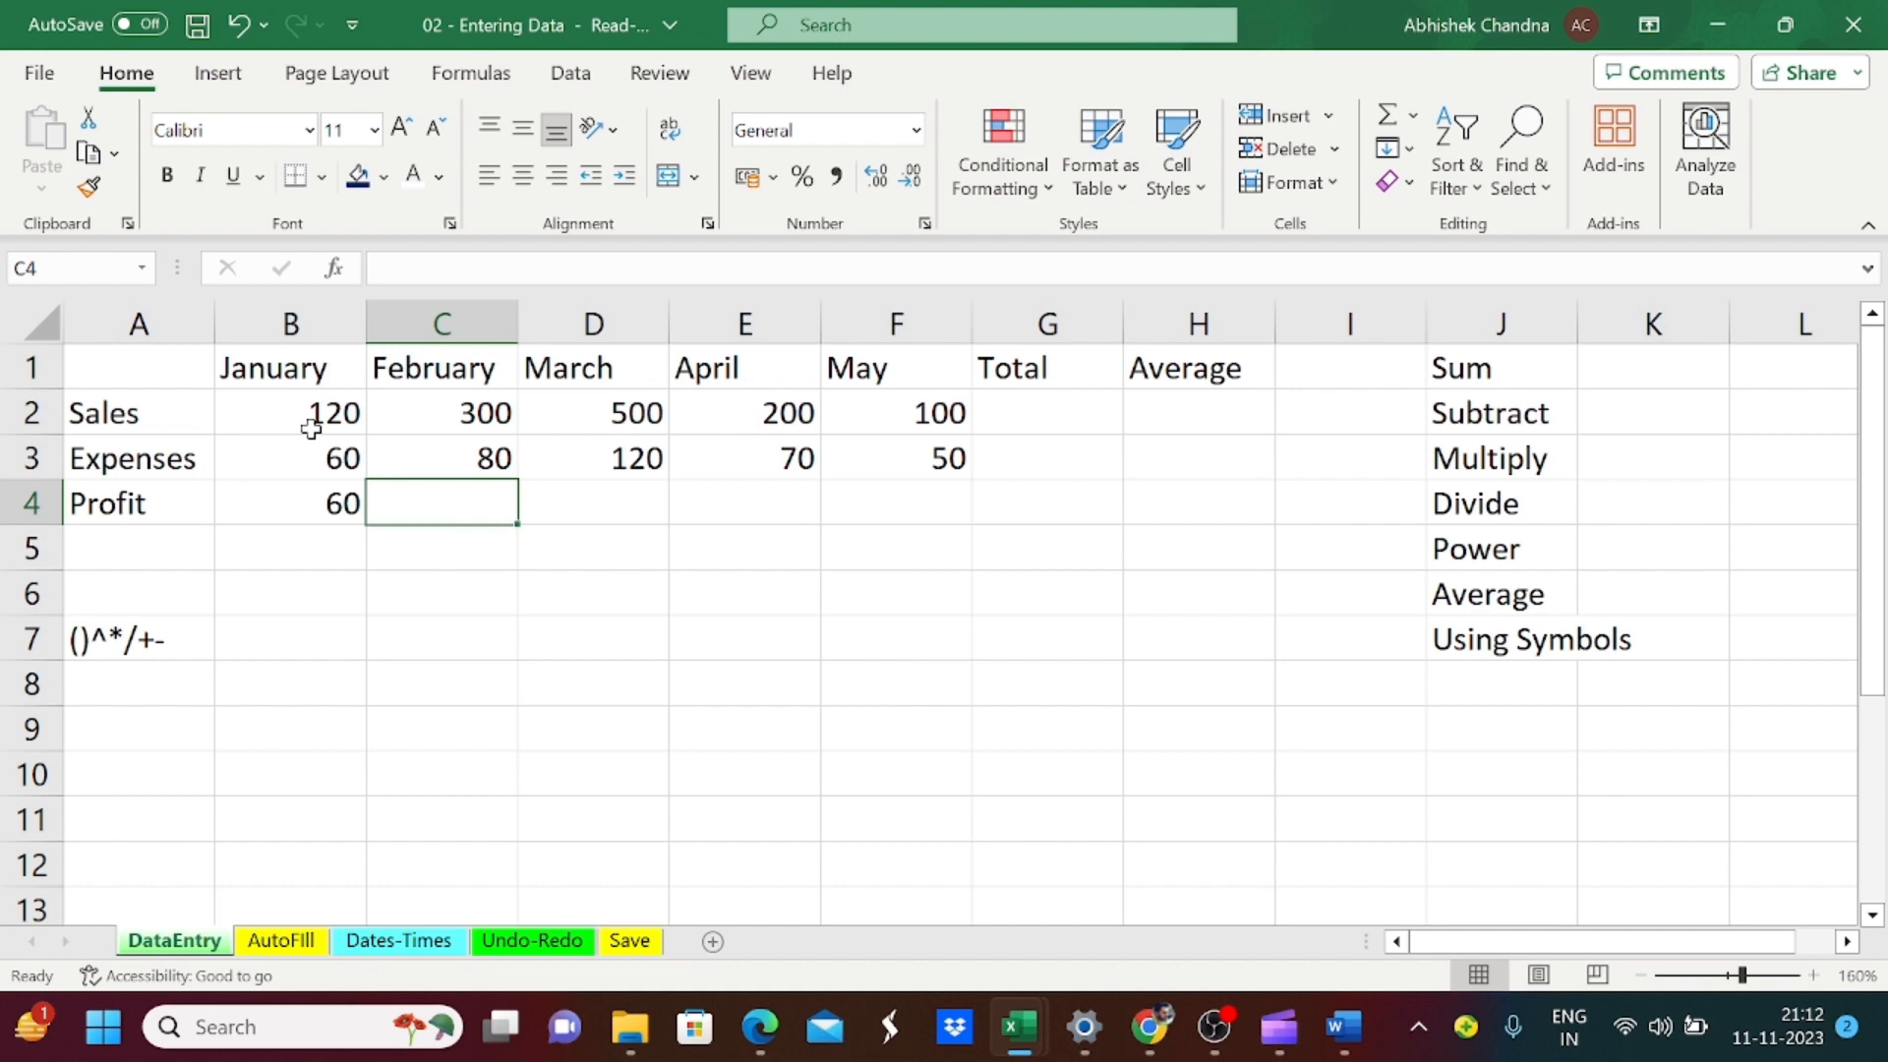
Step: Calculate February's profit in cell C4 by subtracting expenses from sales with =C2-C3
type("=")
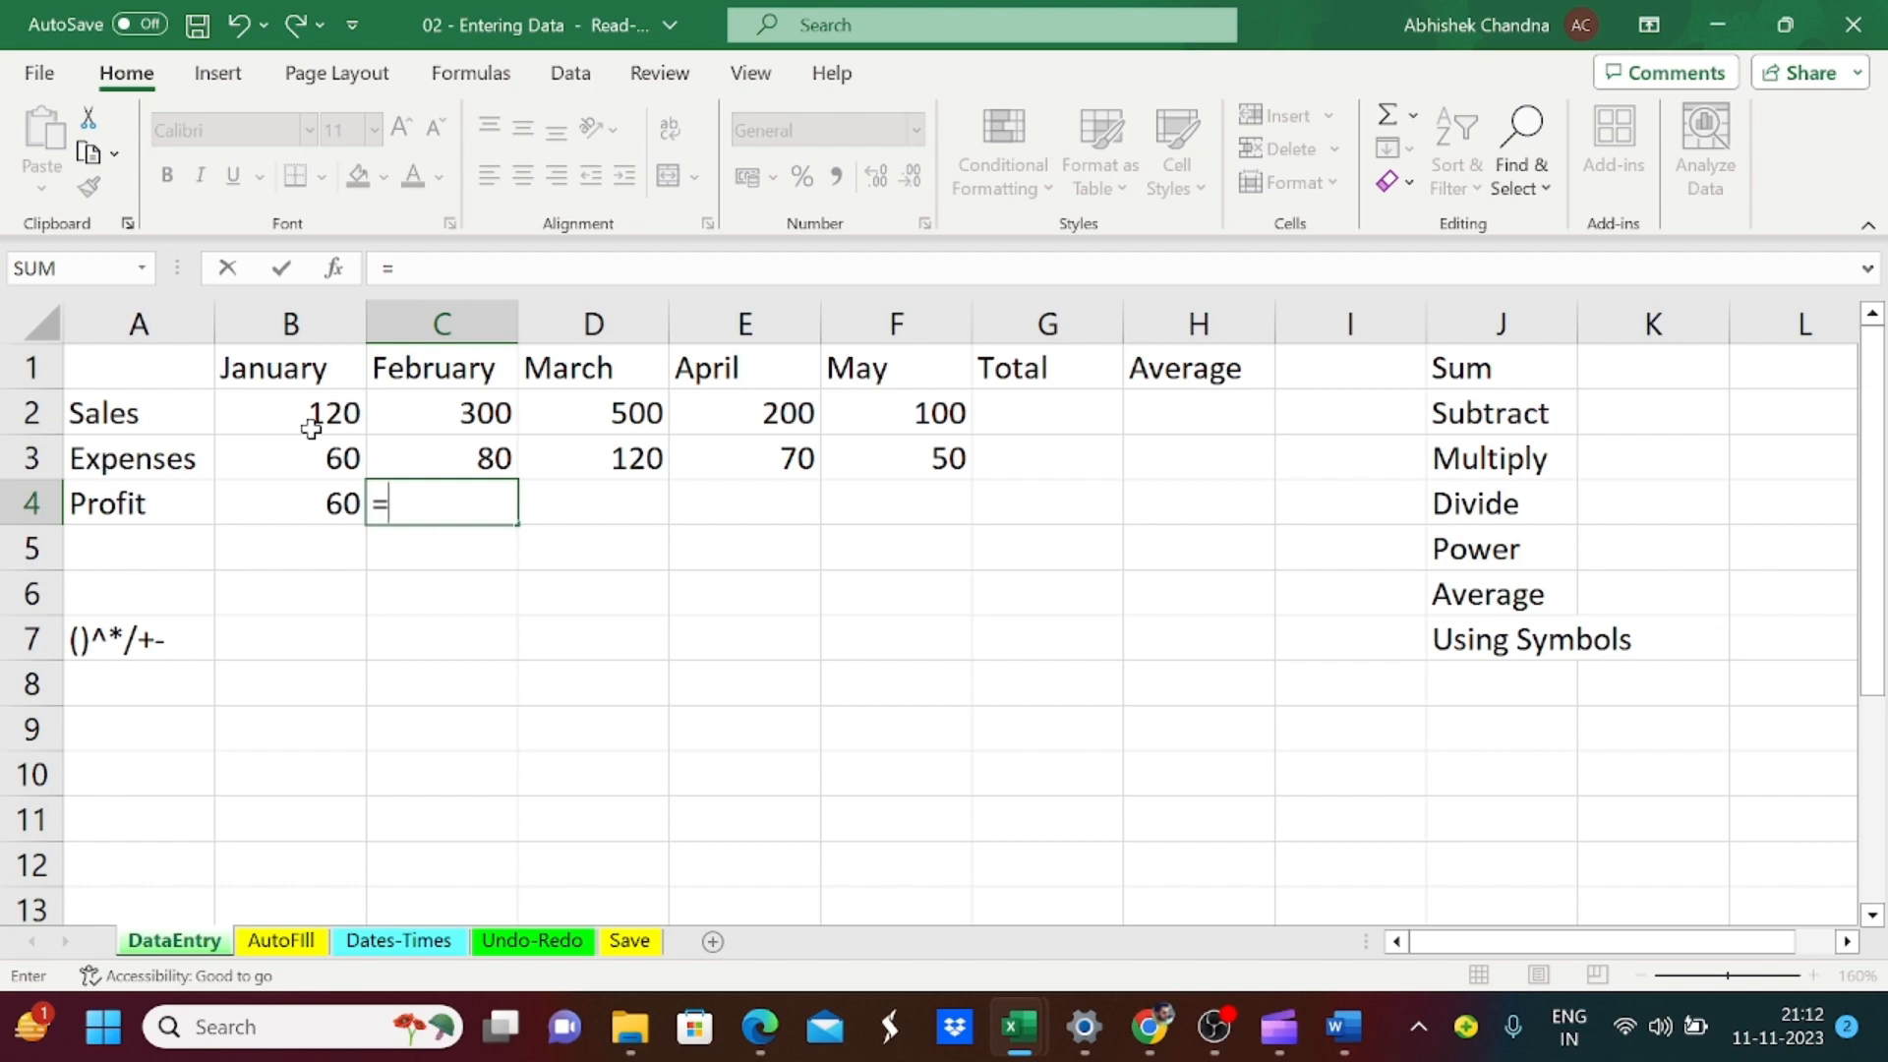
key("Up")
key("Up")
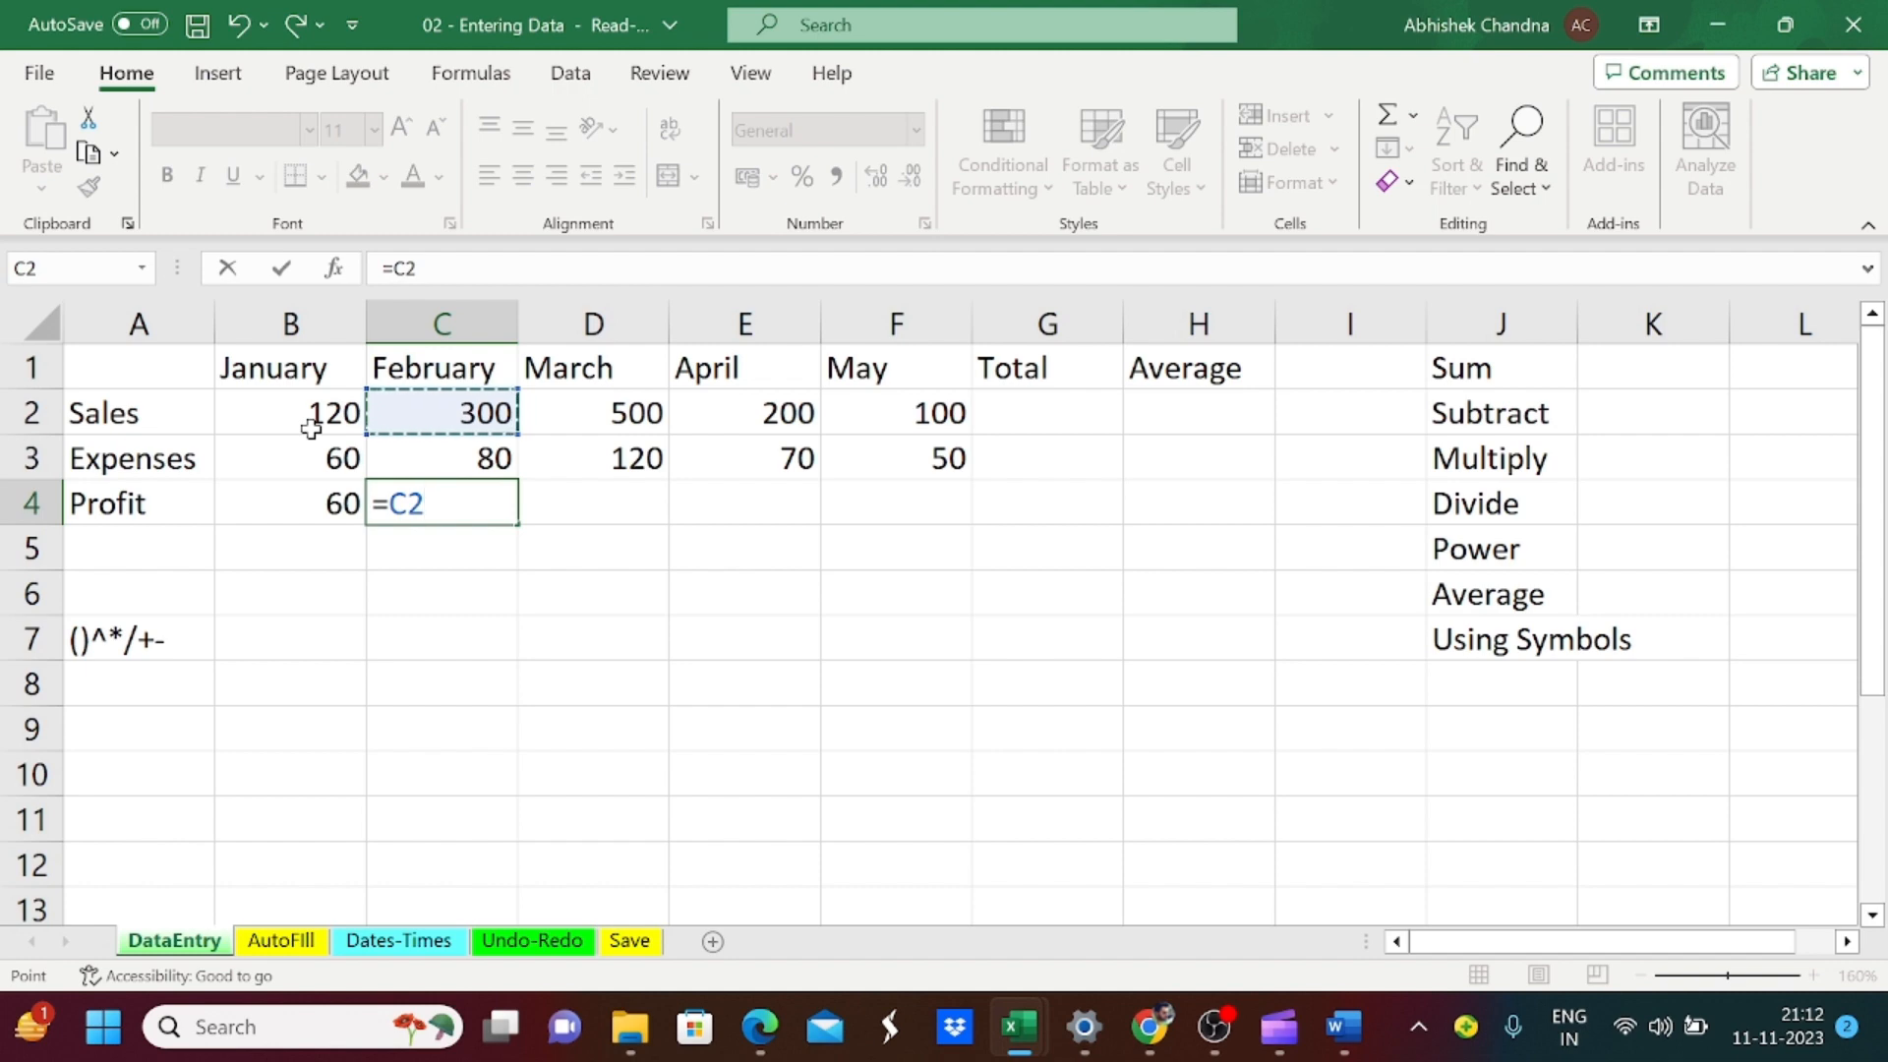
type("-")
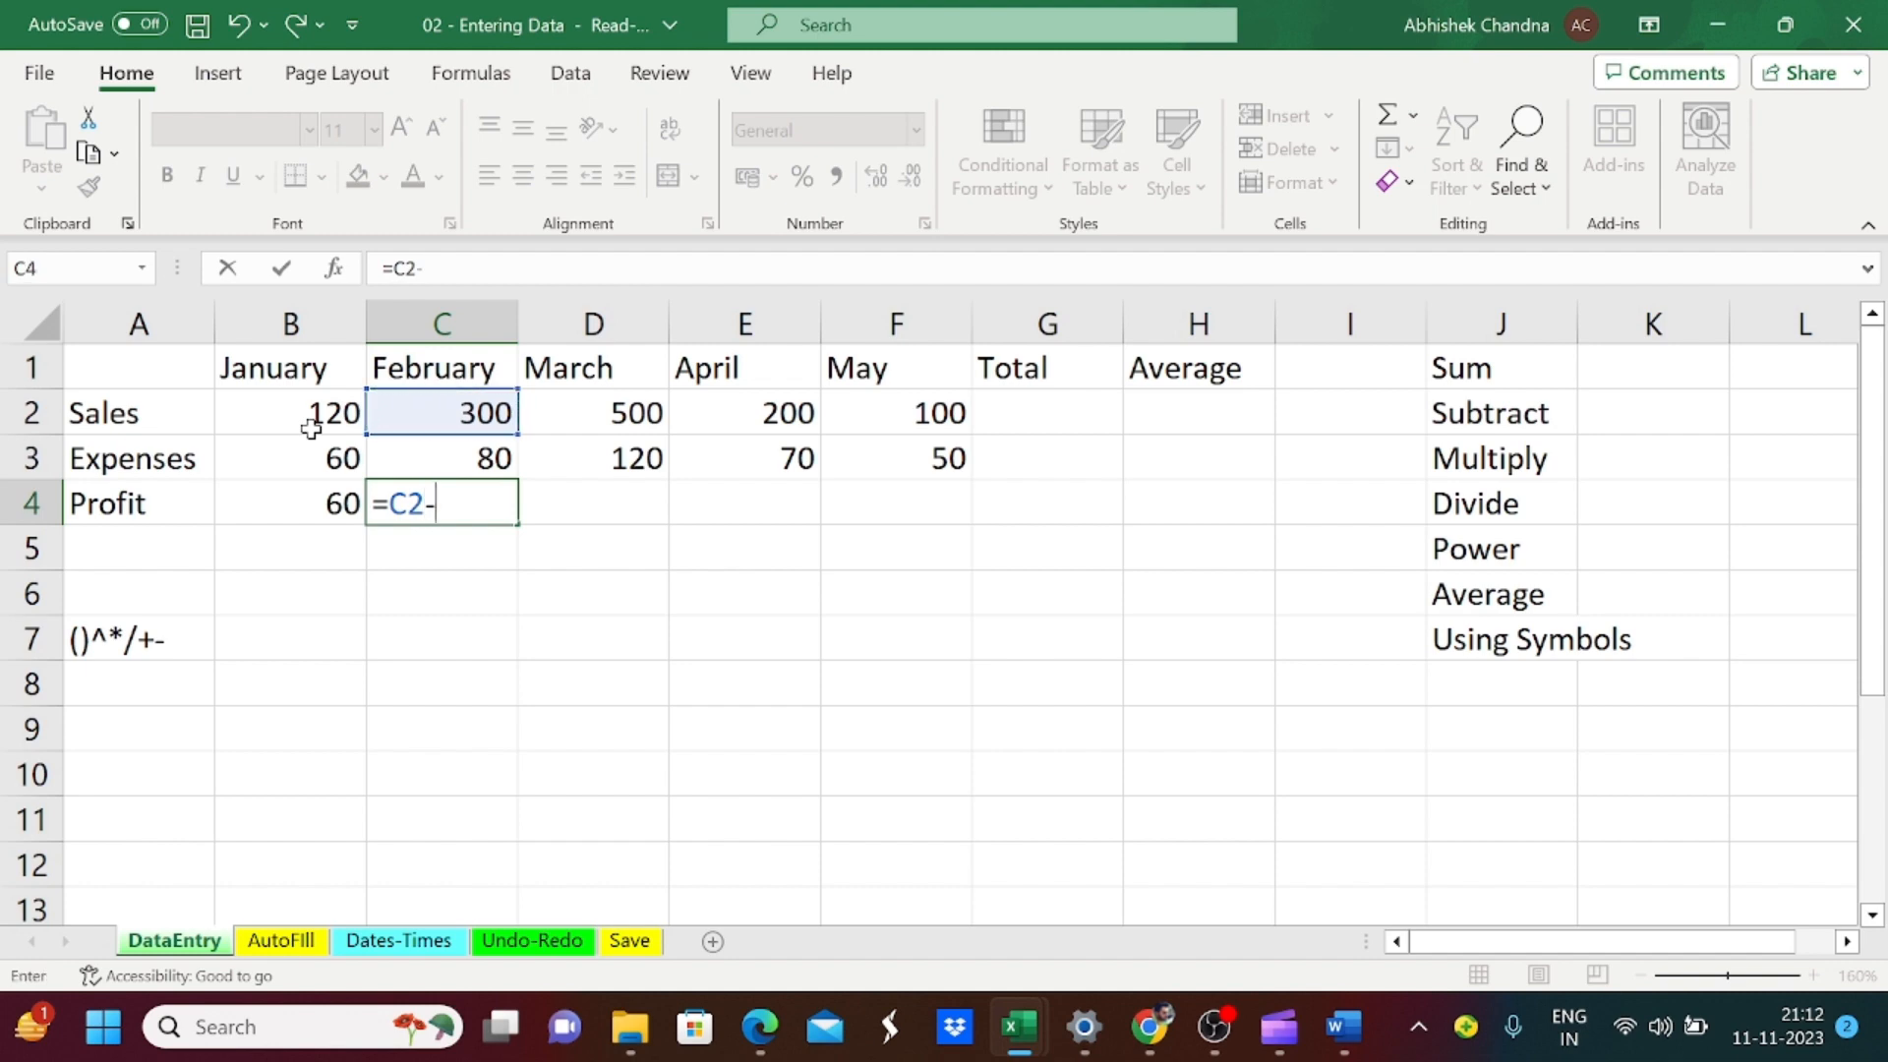
key("Up")
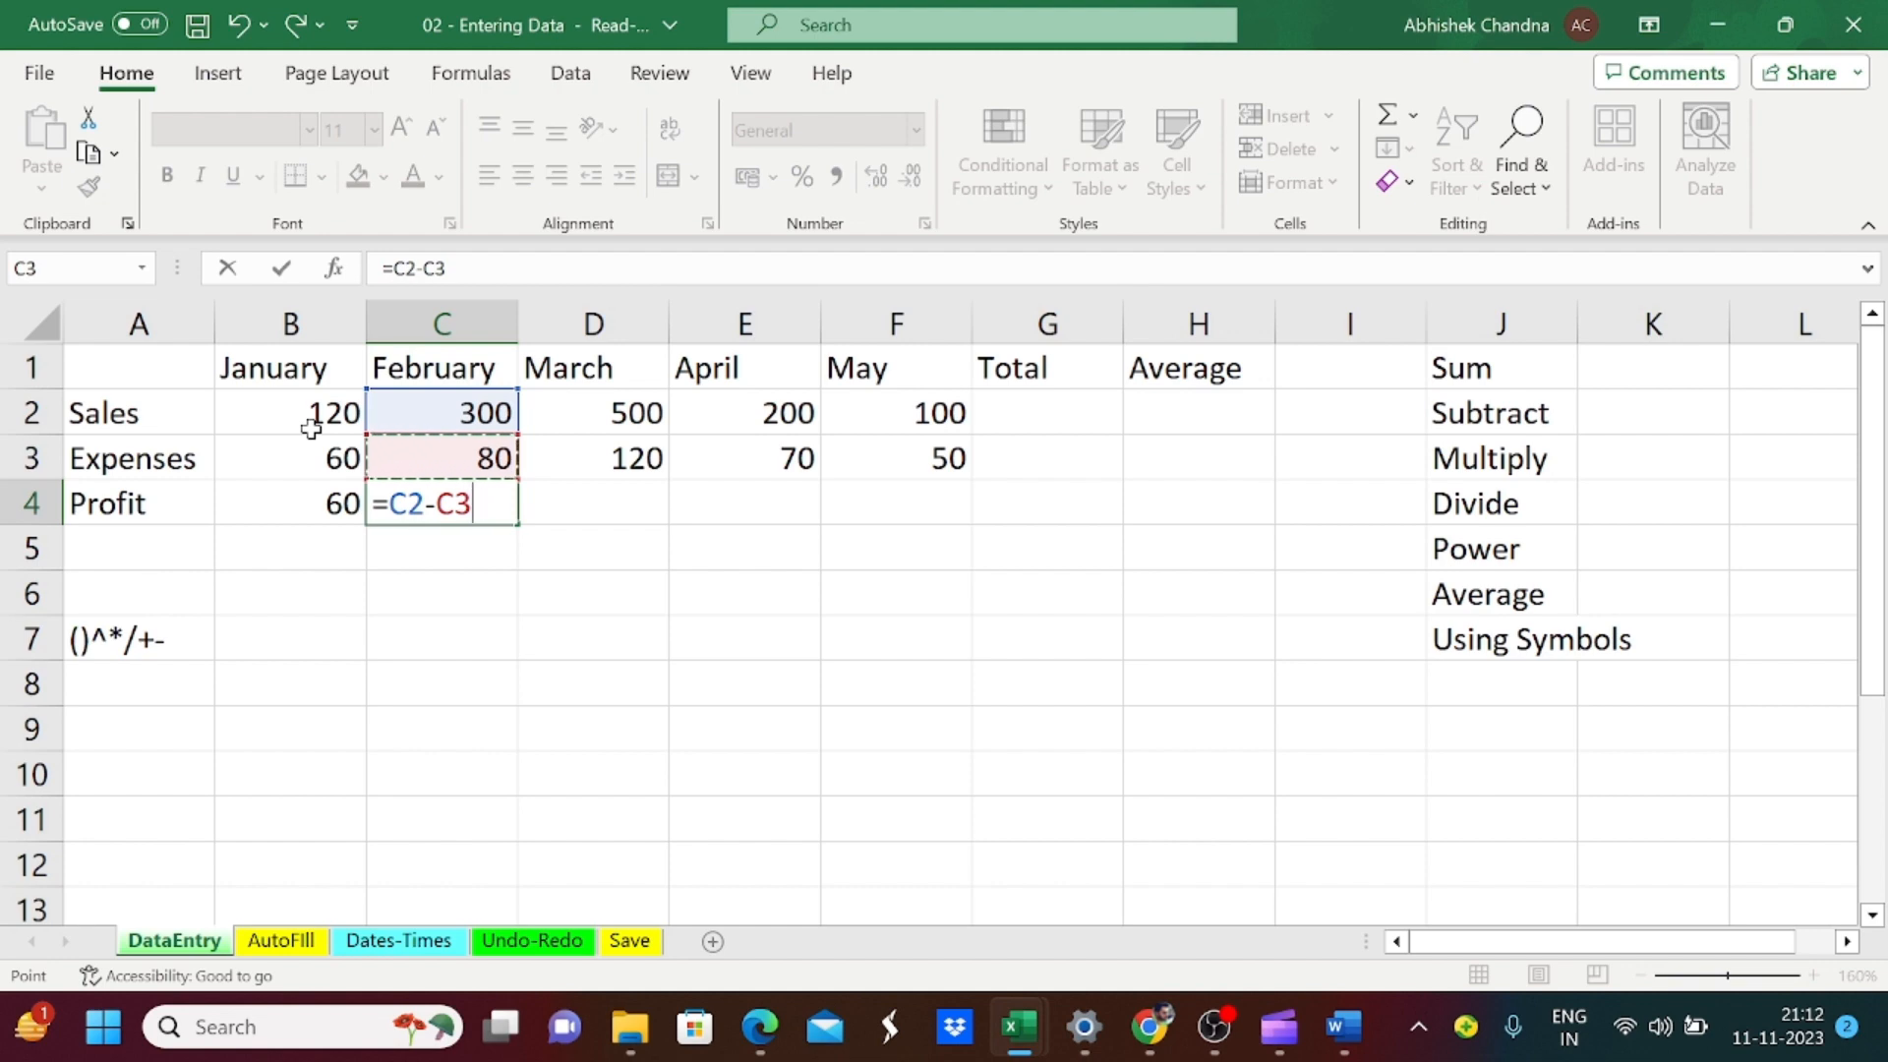
key("Tab")
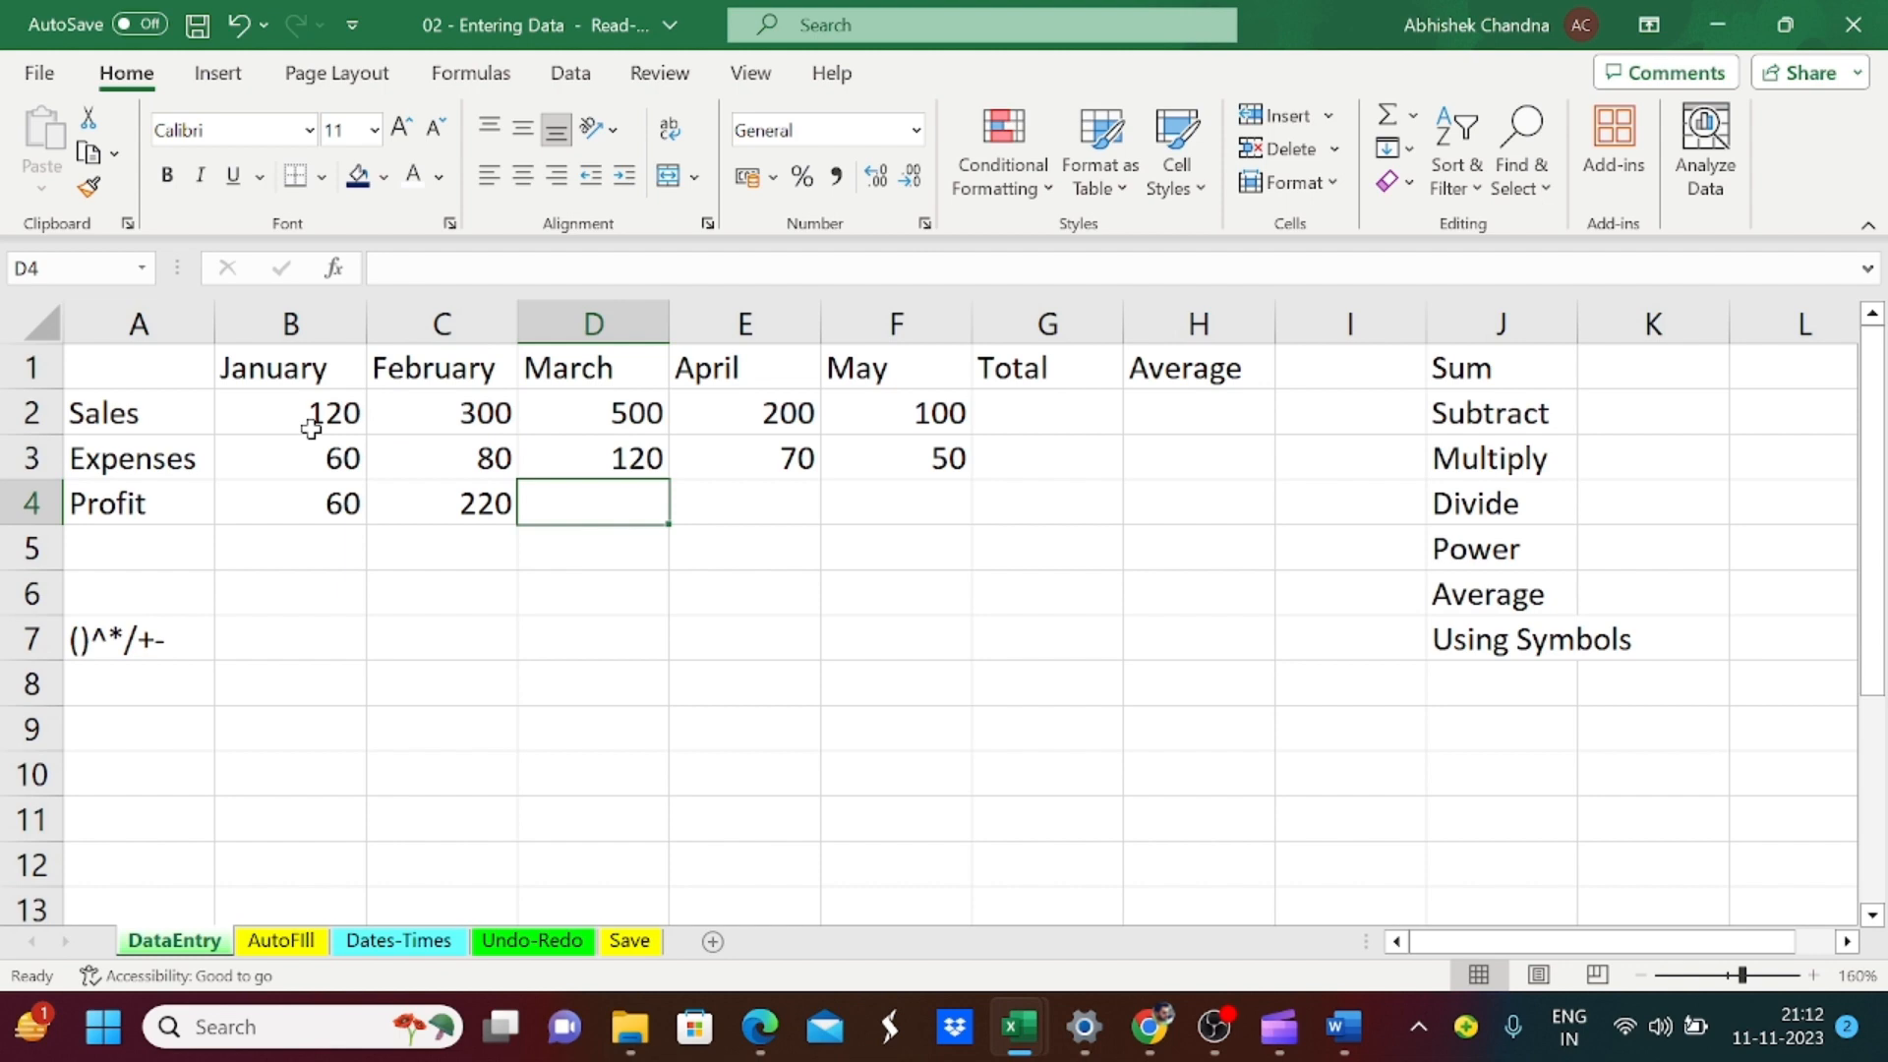
Step: Enter the March profit formula =D2-D3 in cell D4
type("=")
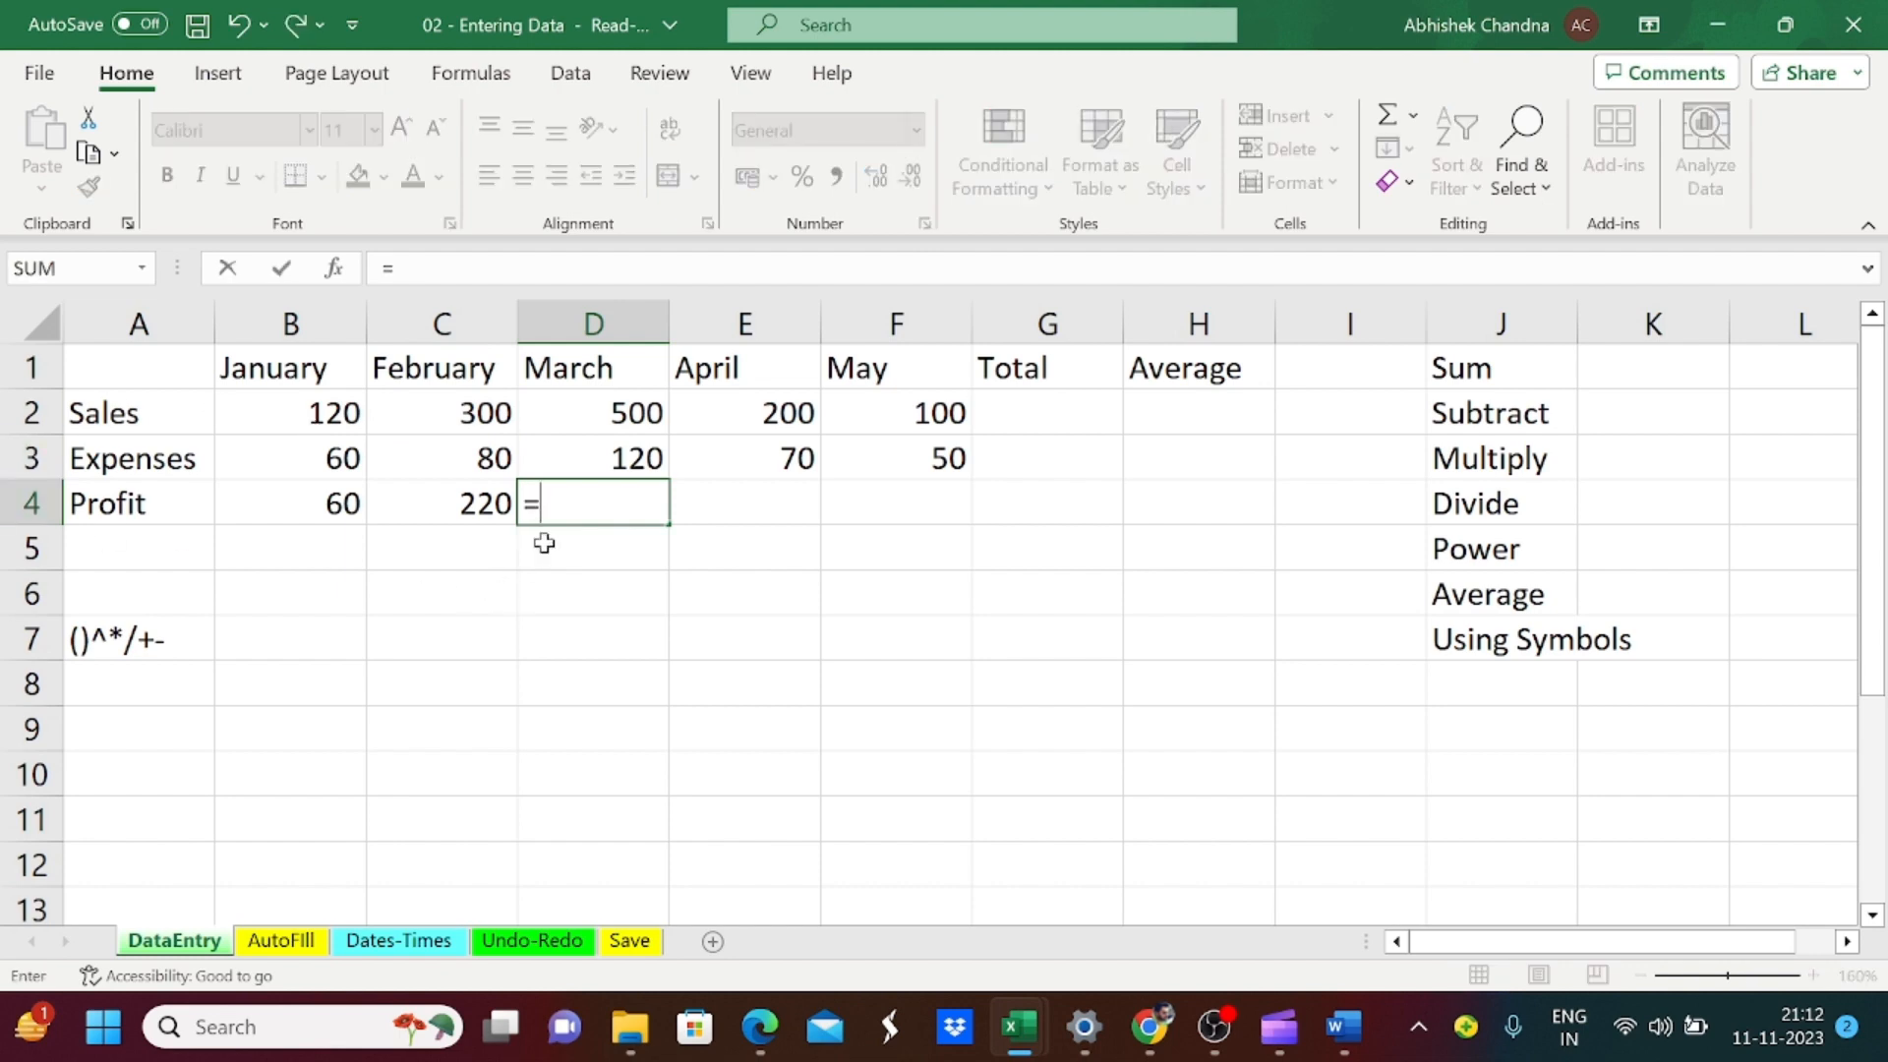
left_click(618, 406)
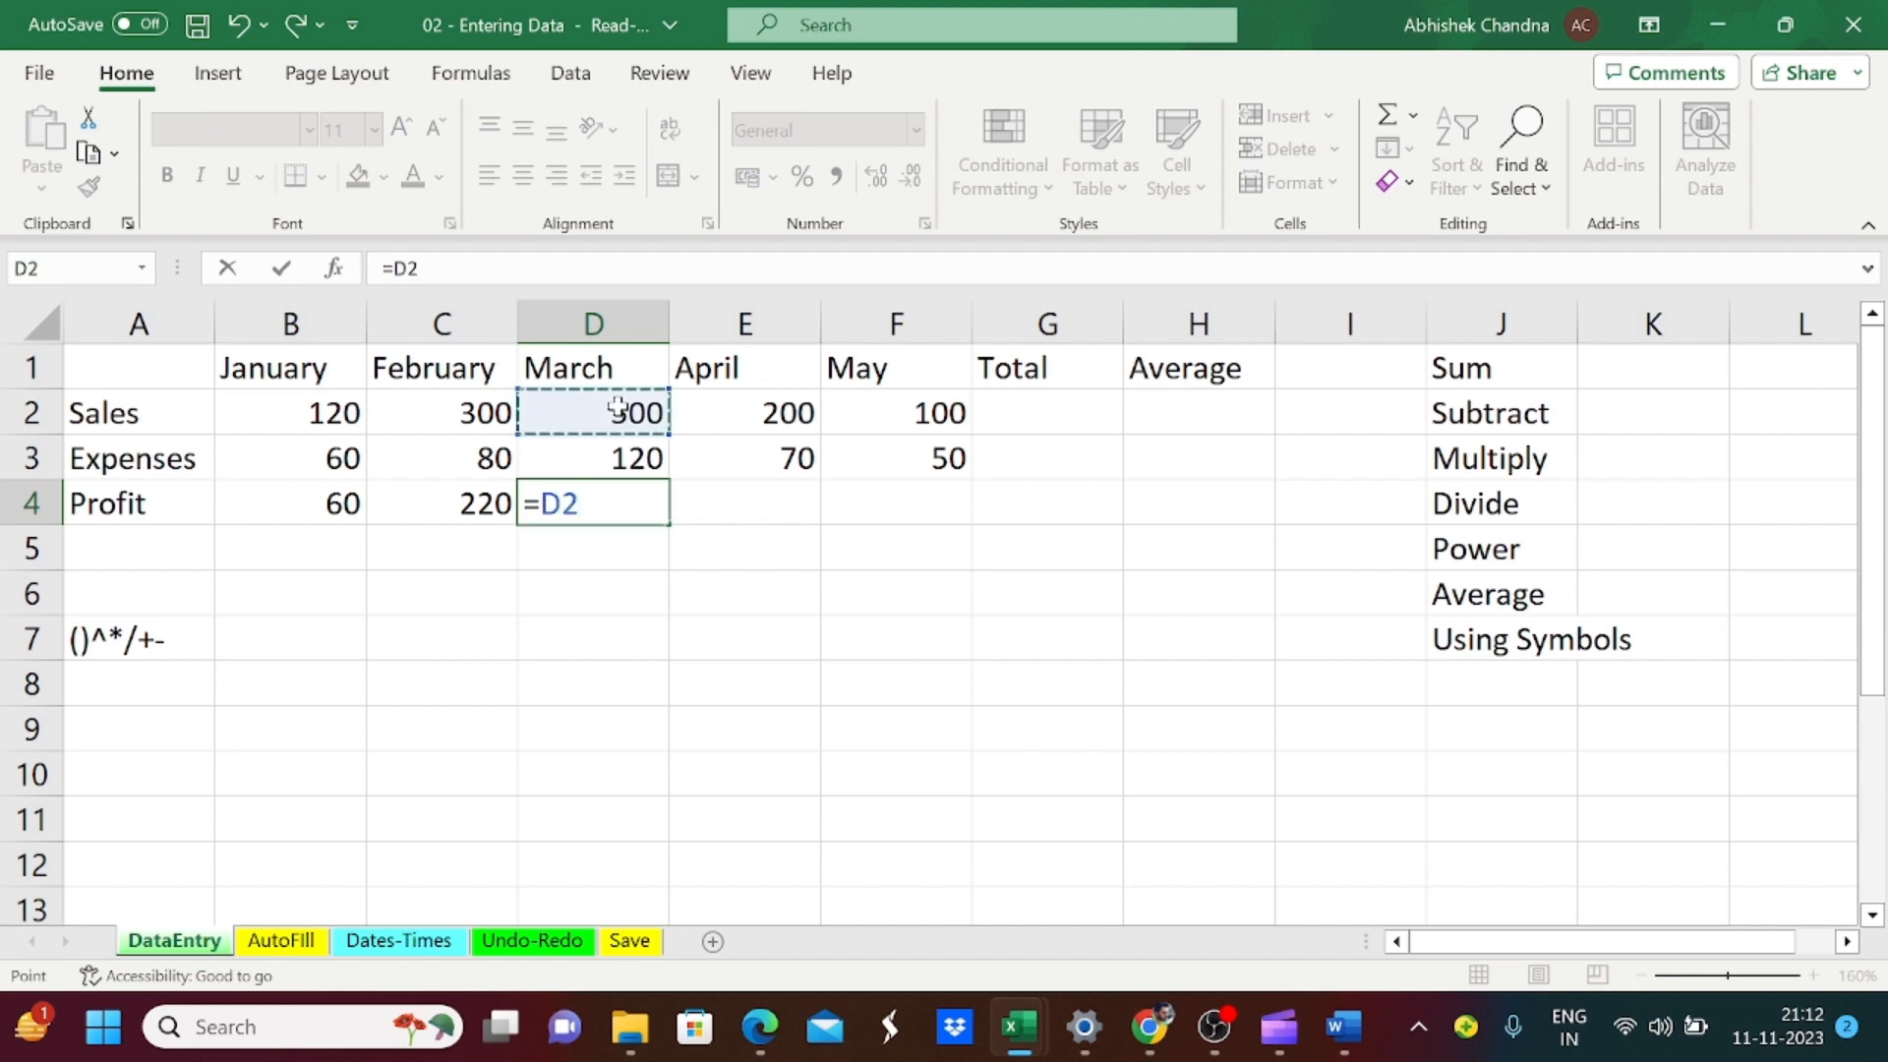
type("-")
key("Up")
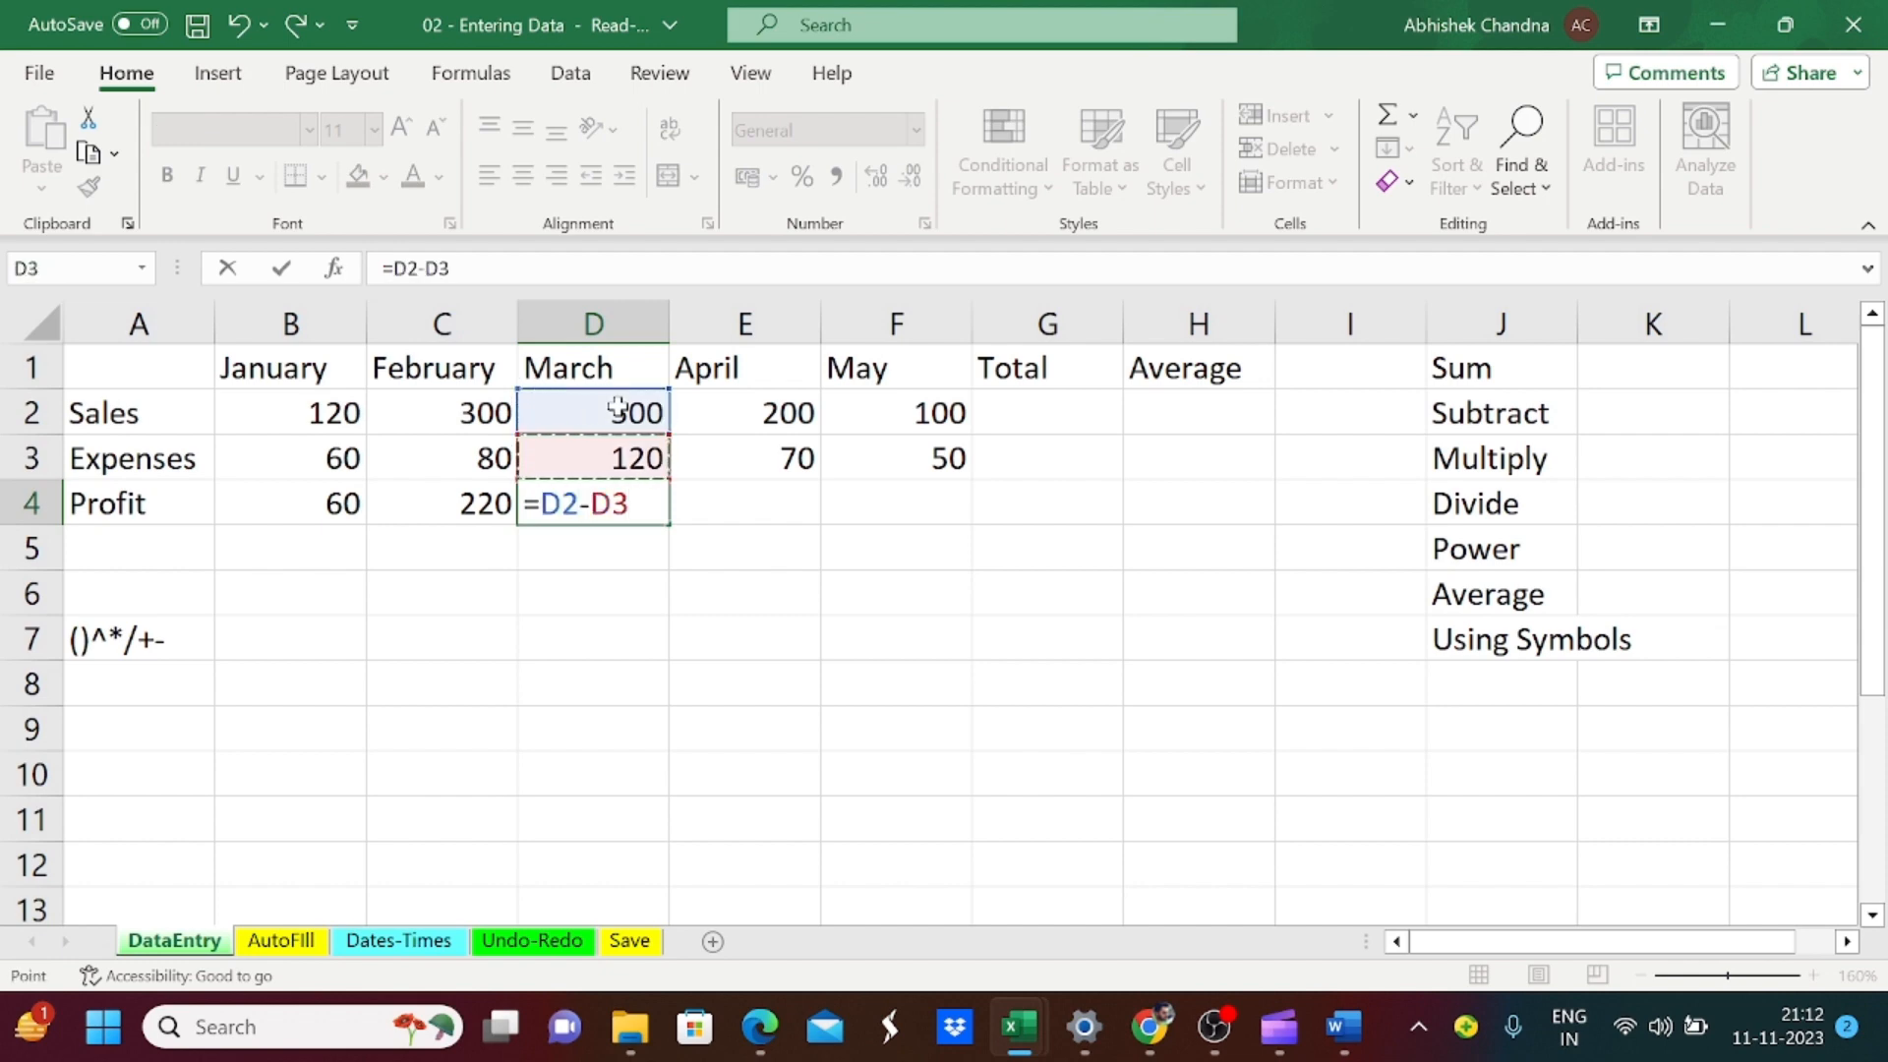
key("Tab")
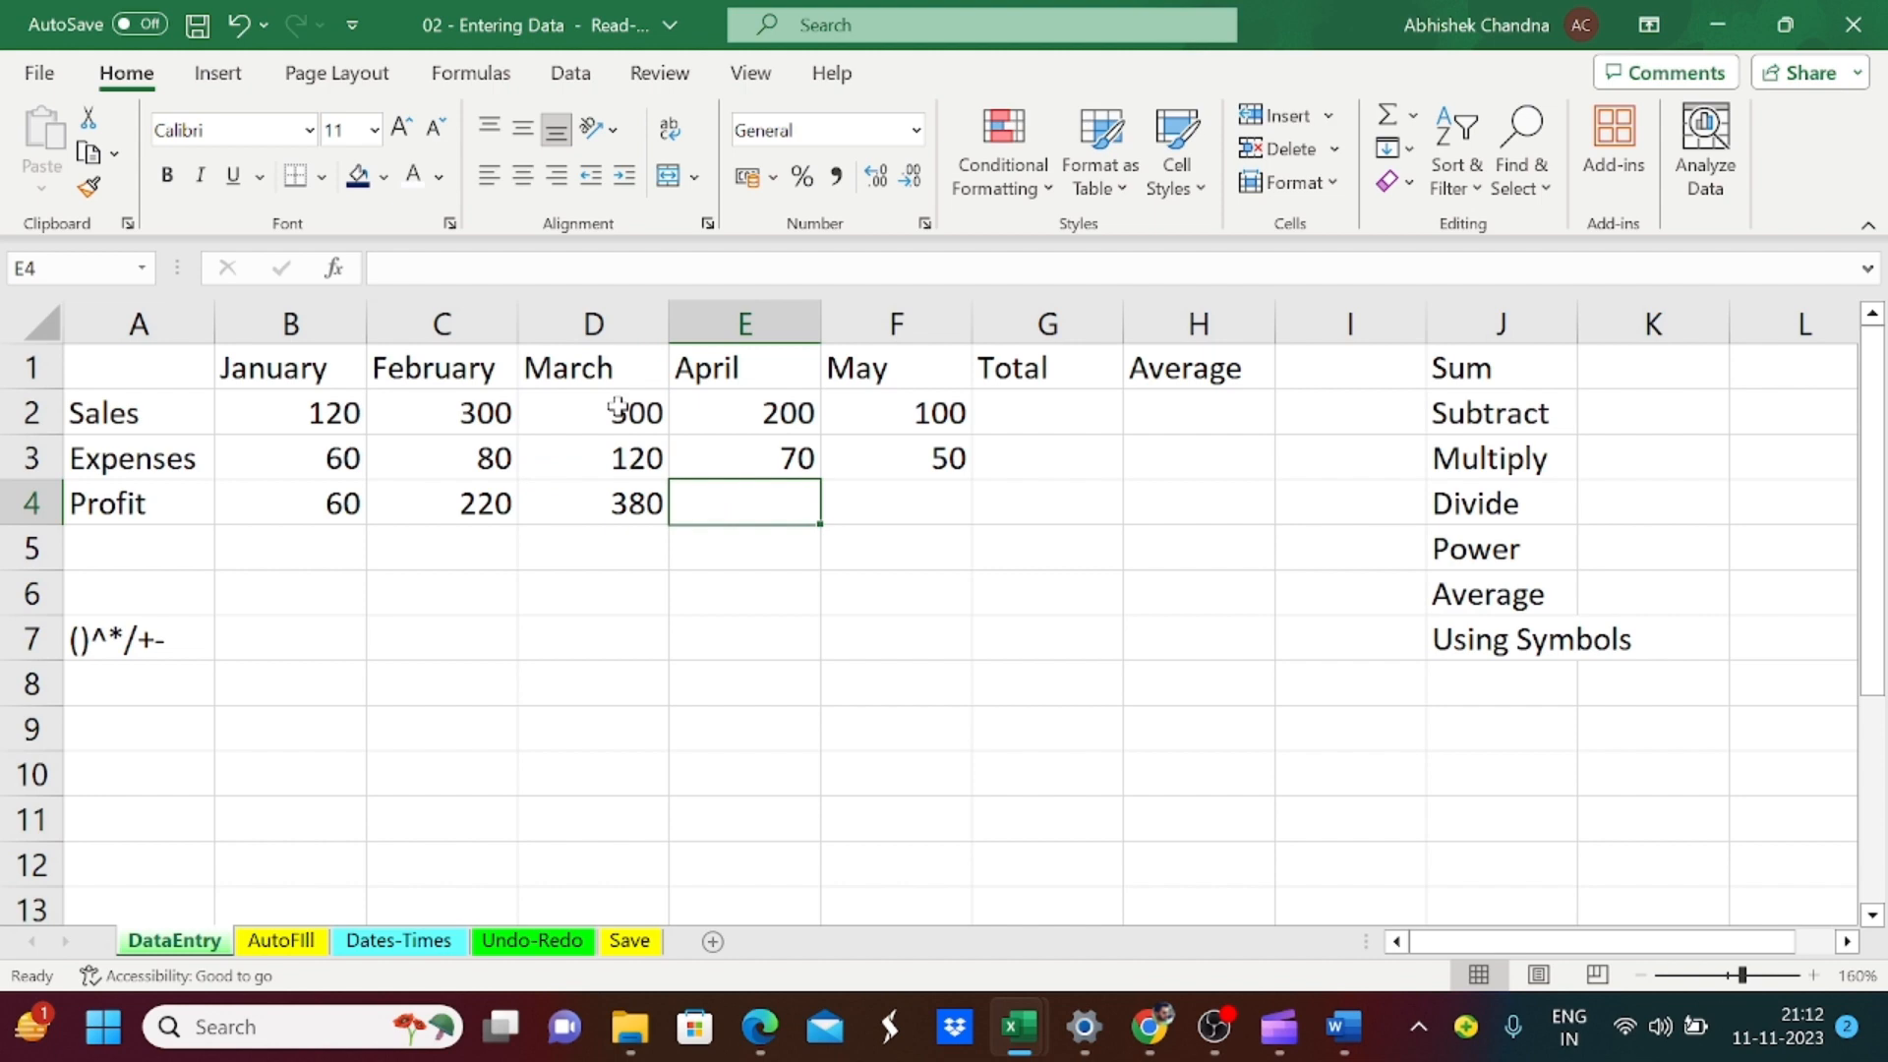
Step: Enter the April profit formula =E2-E3 in cell E4
type("=")
key("Up")
key("Up")
type("-")
key("Up")
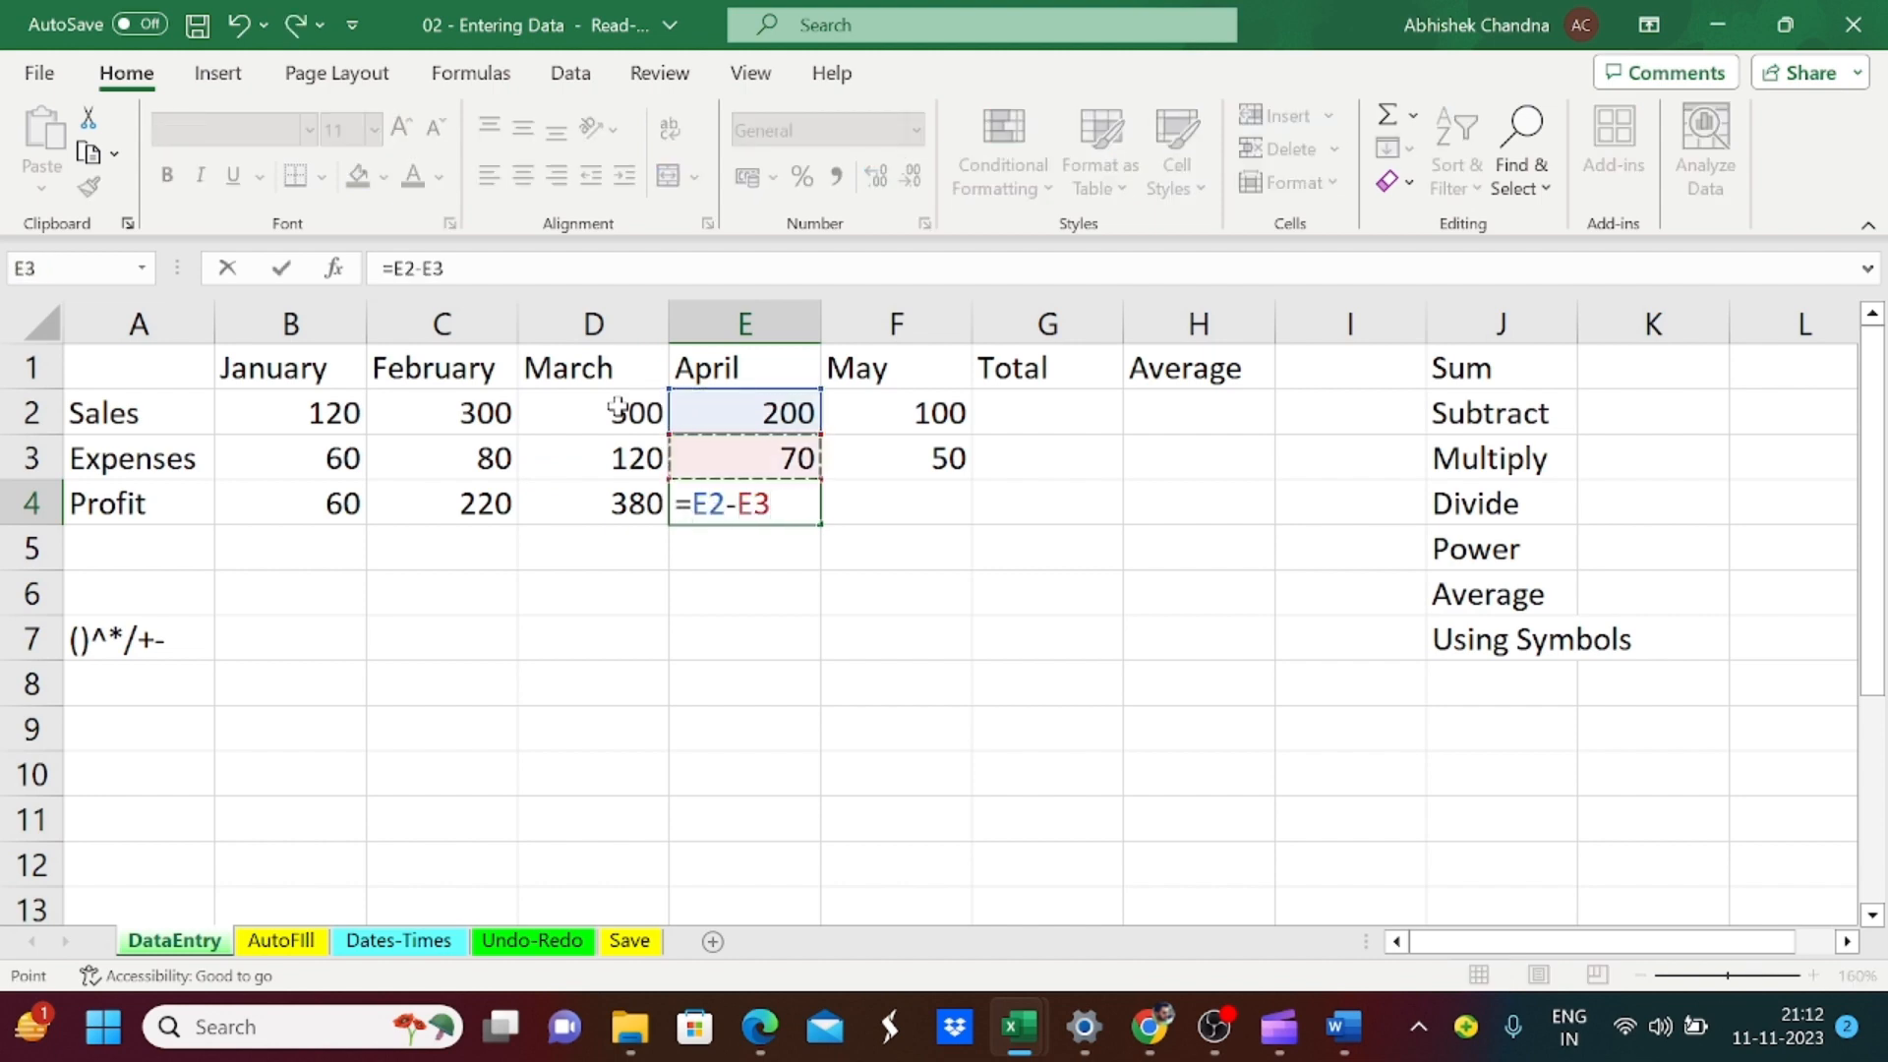
key("Tab")
Step: Complete the Profit row by entering May's formula =F2-F3 in cell F4
type("=")
key("Up")
key("Up")
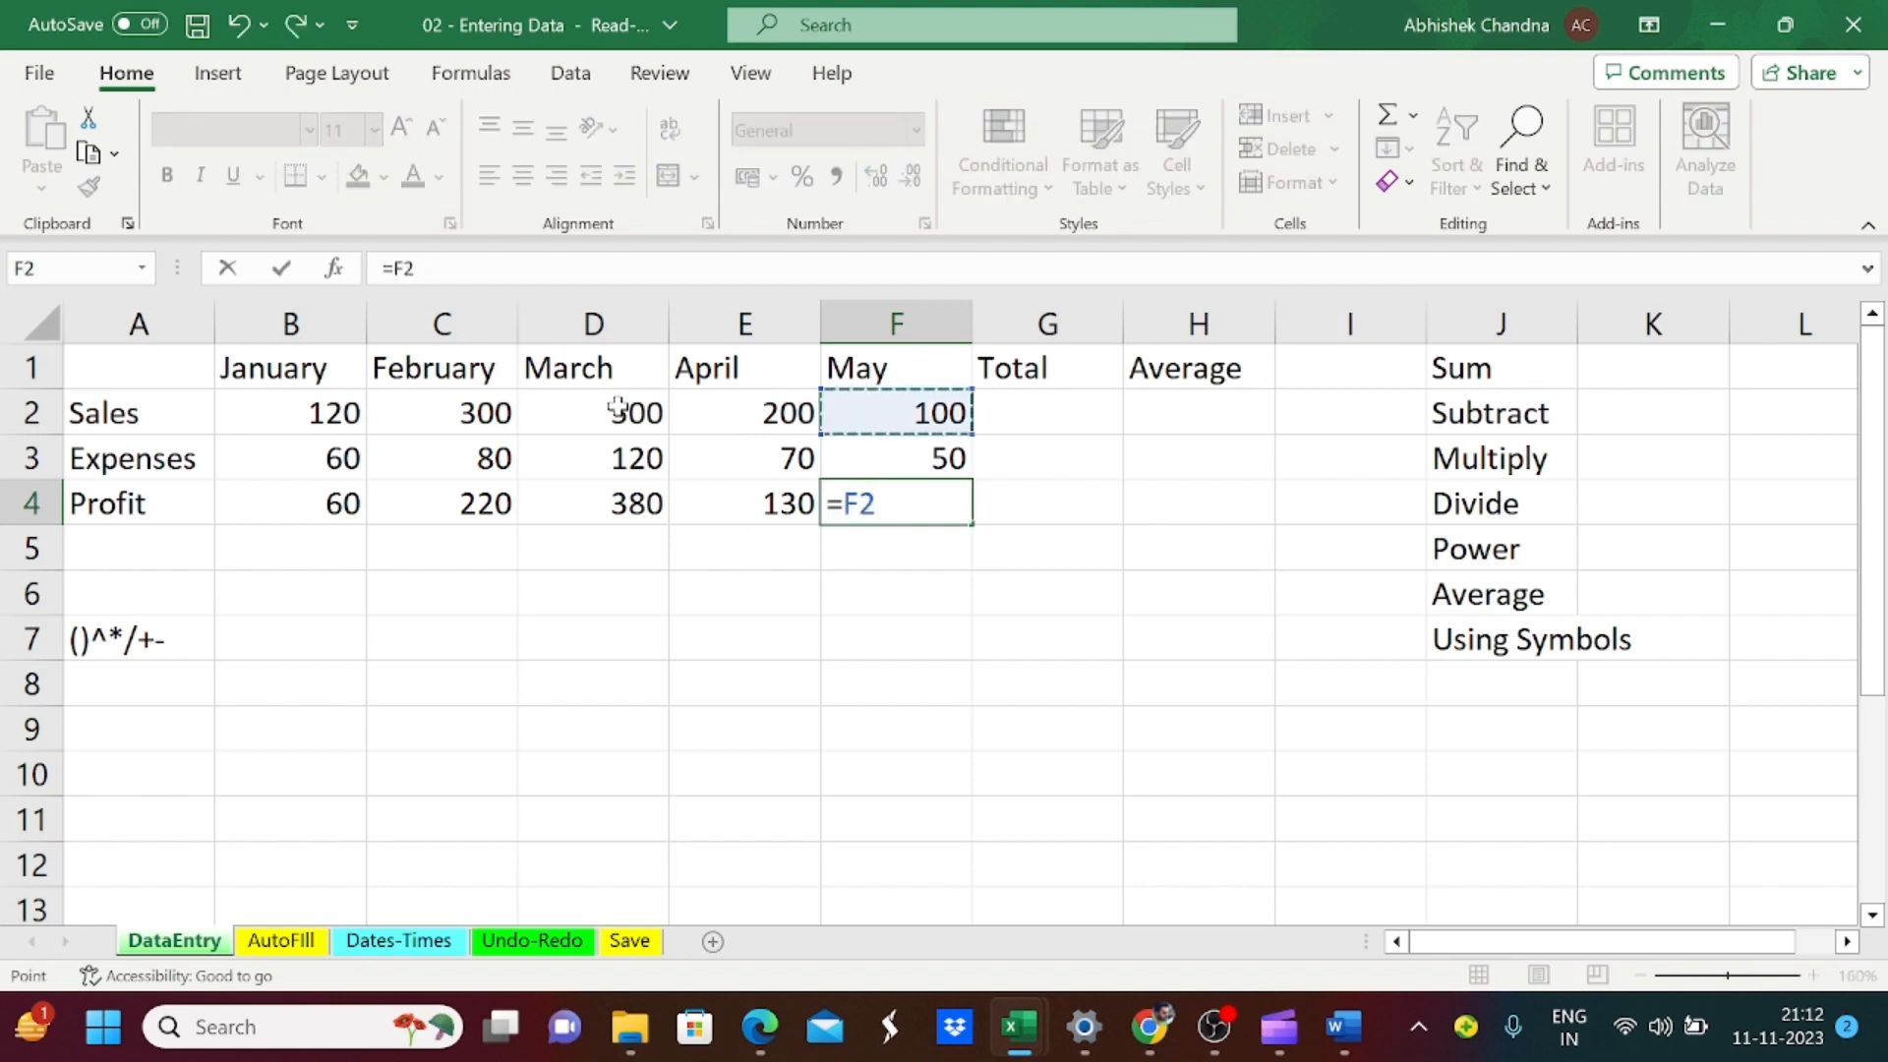
type("-")
key("Up")
key("Return")
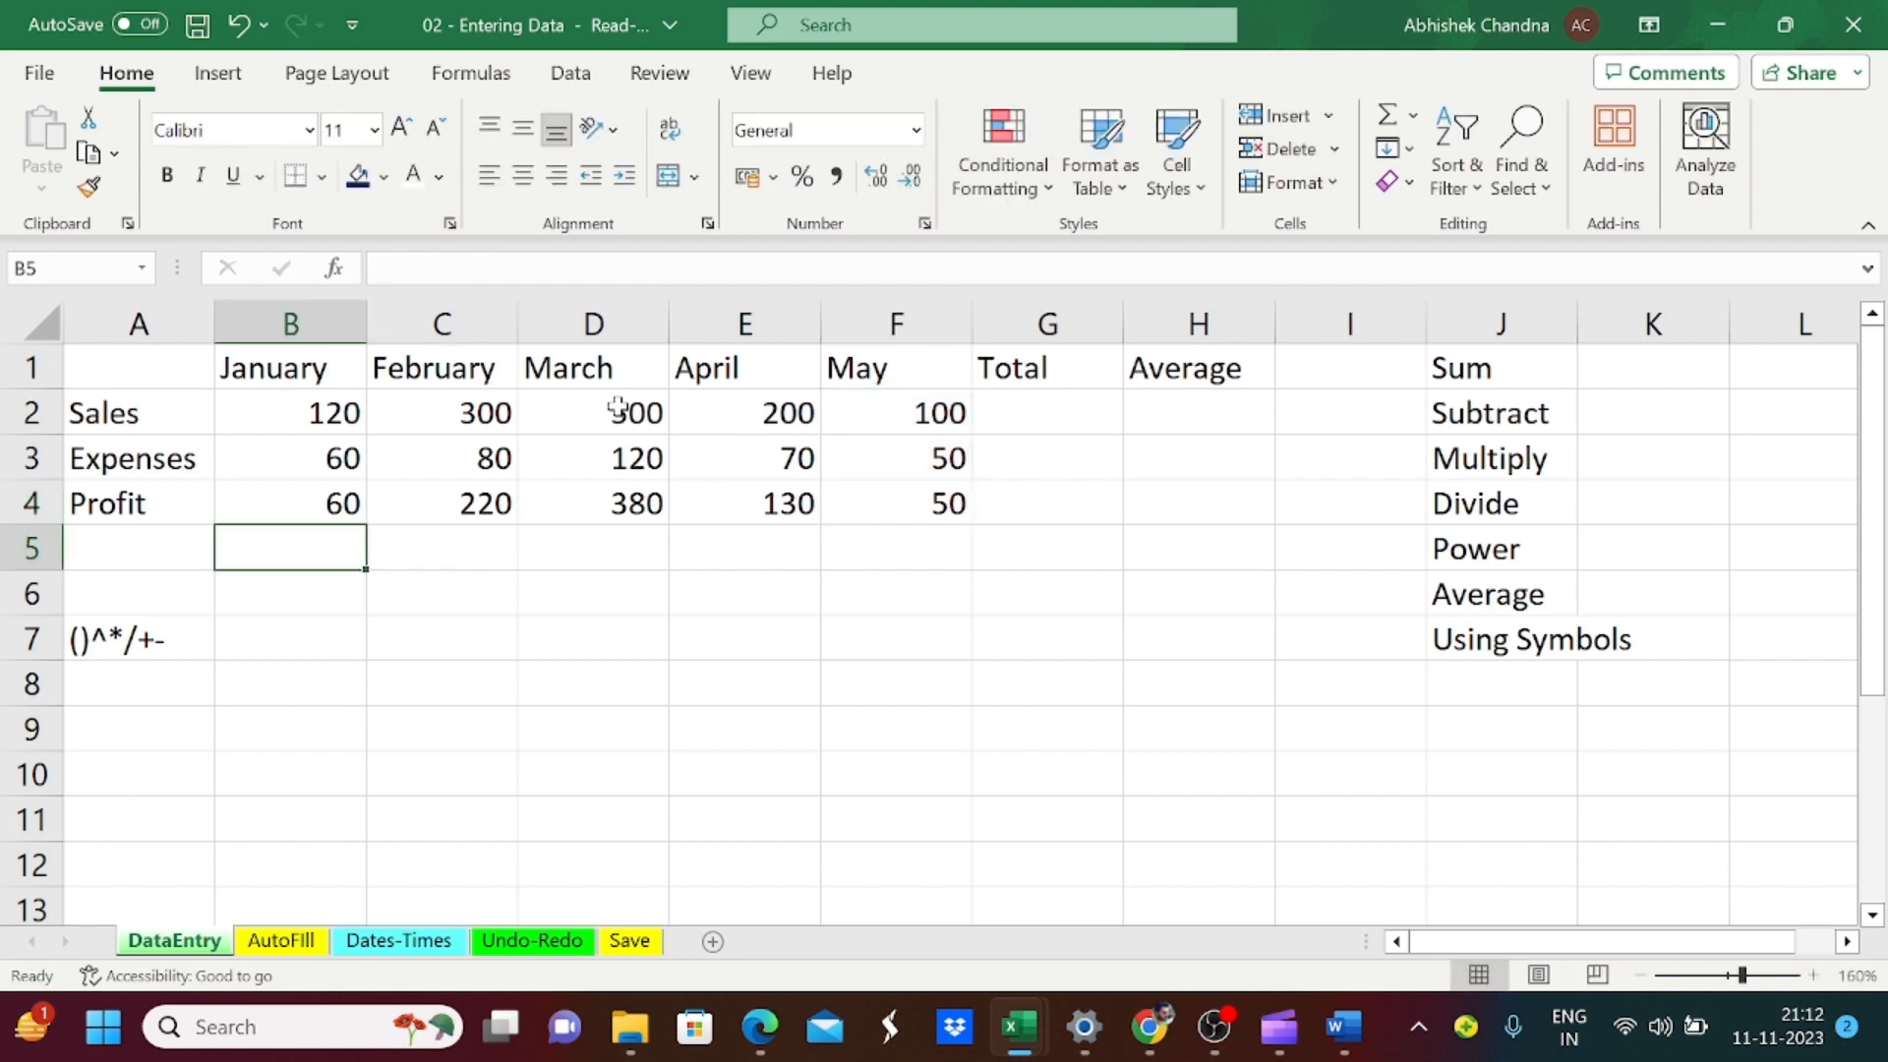
key("Up")
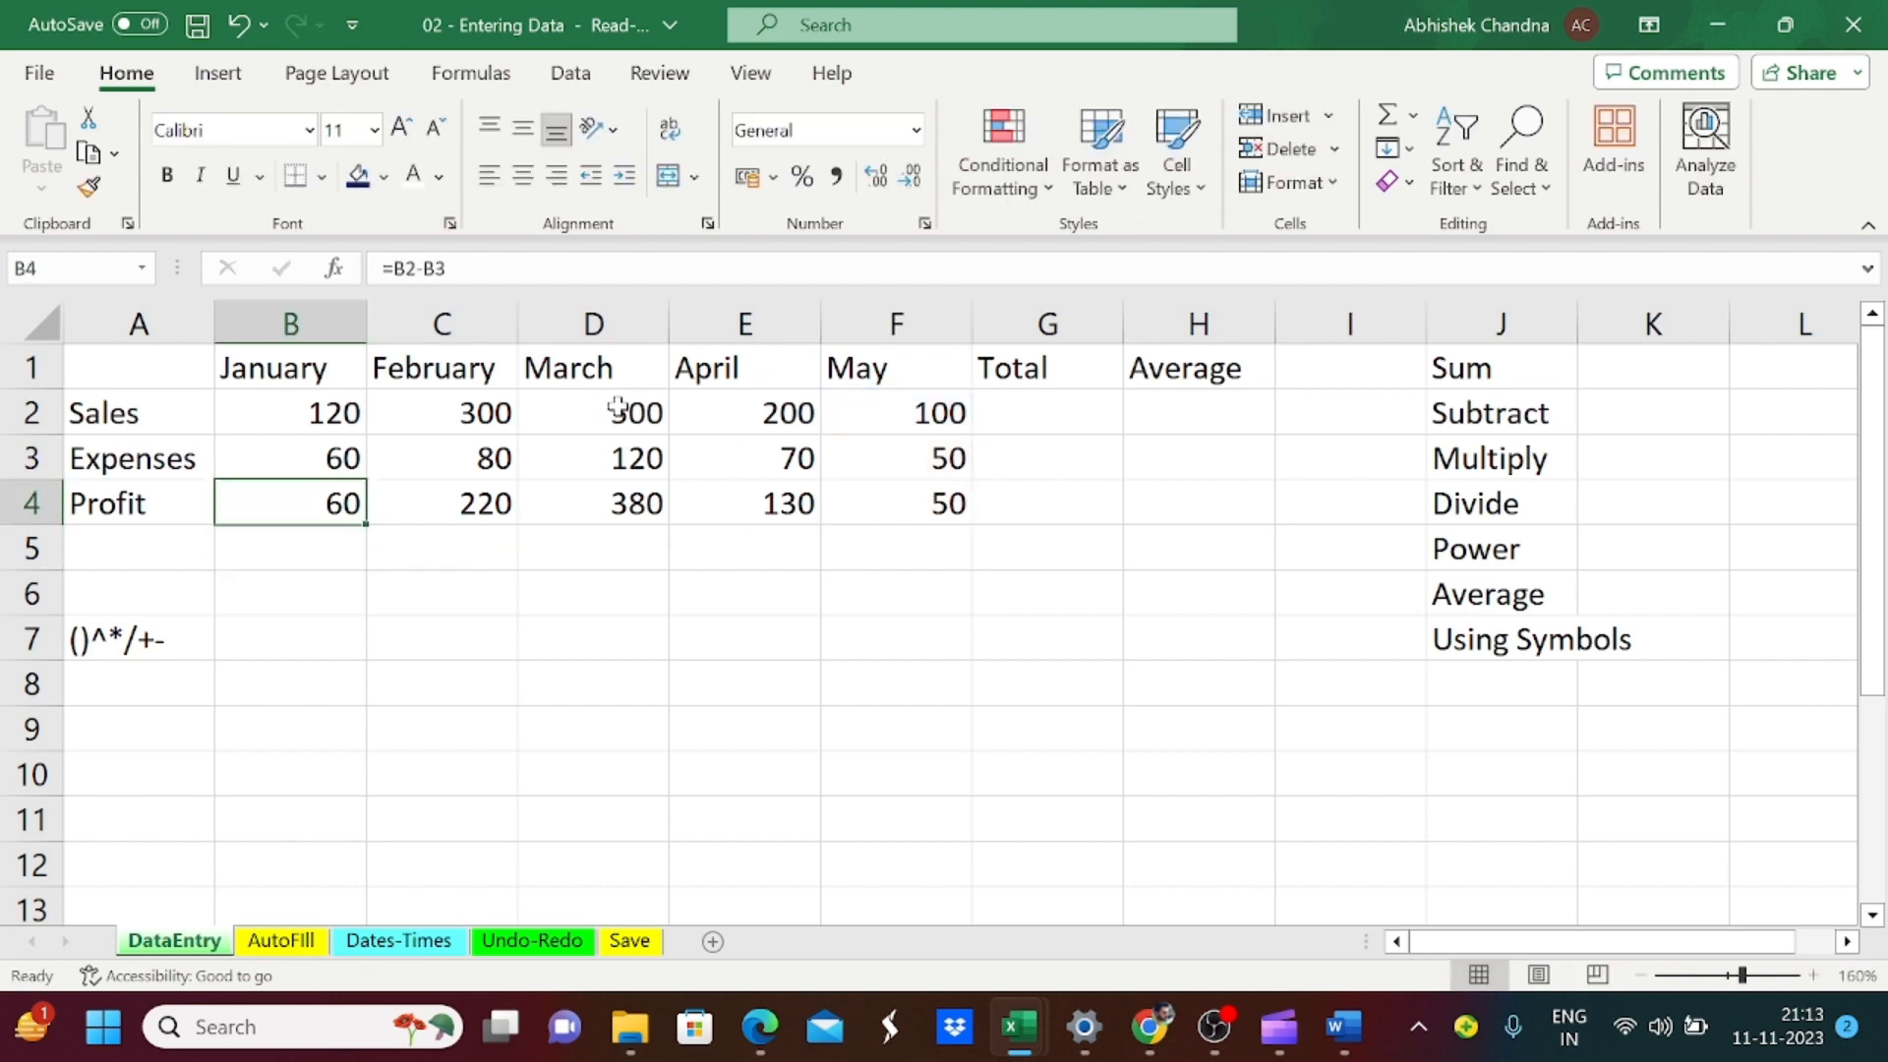
key("Down")
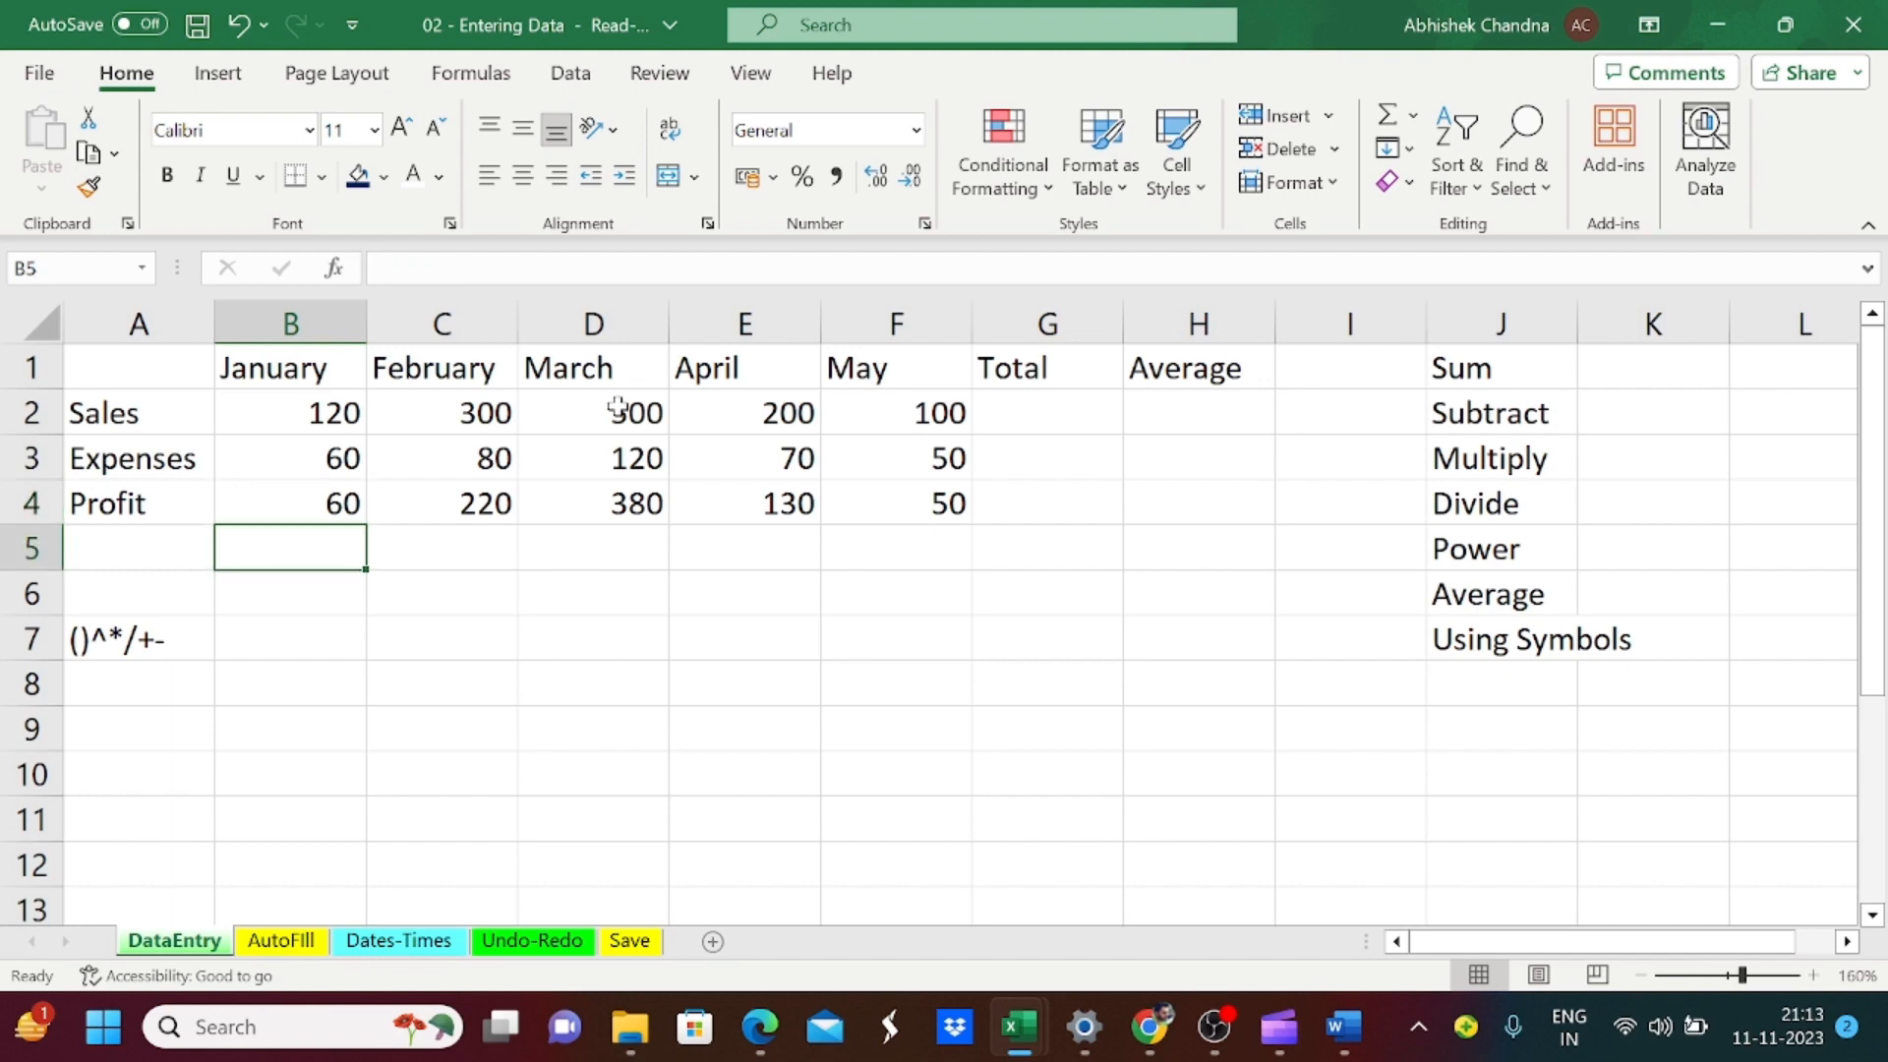
key("Down")
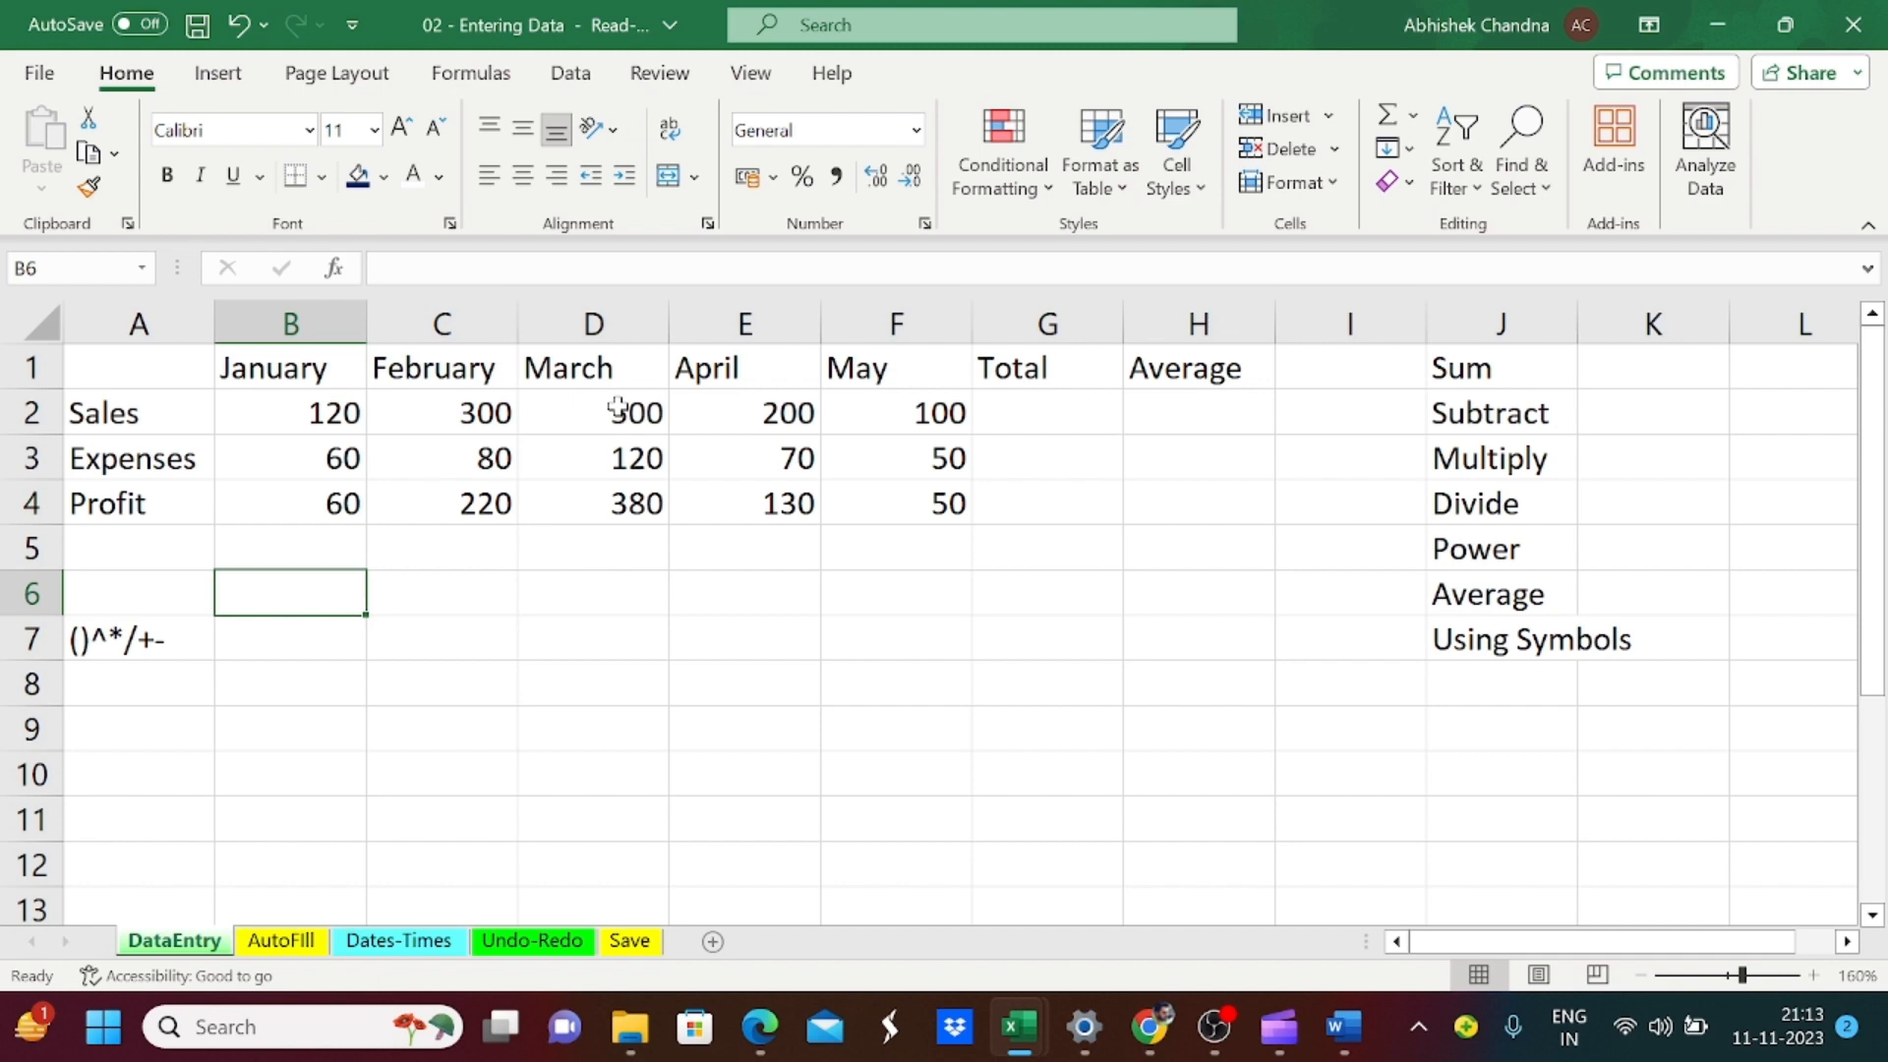
type("+")
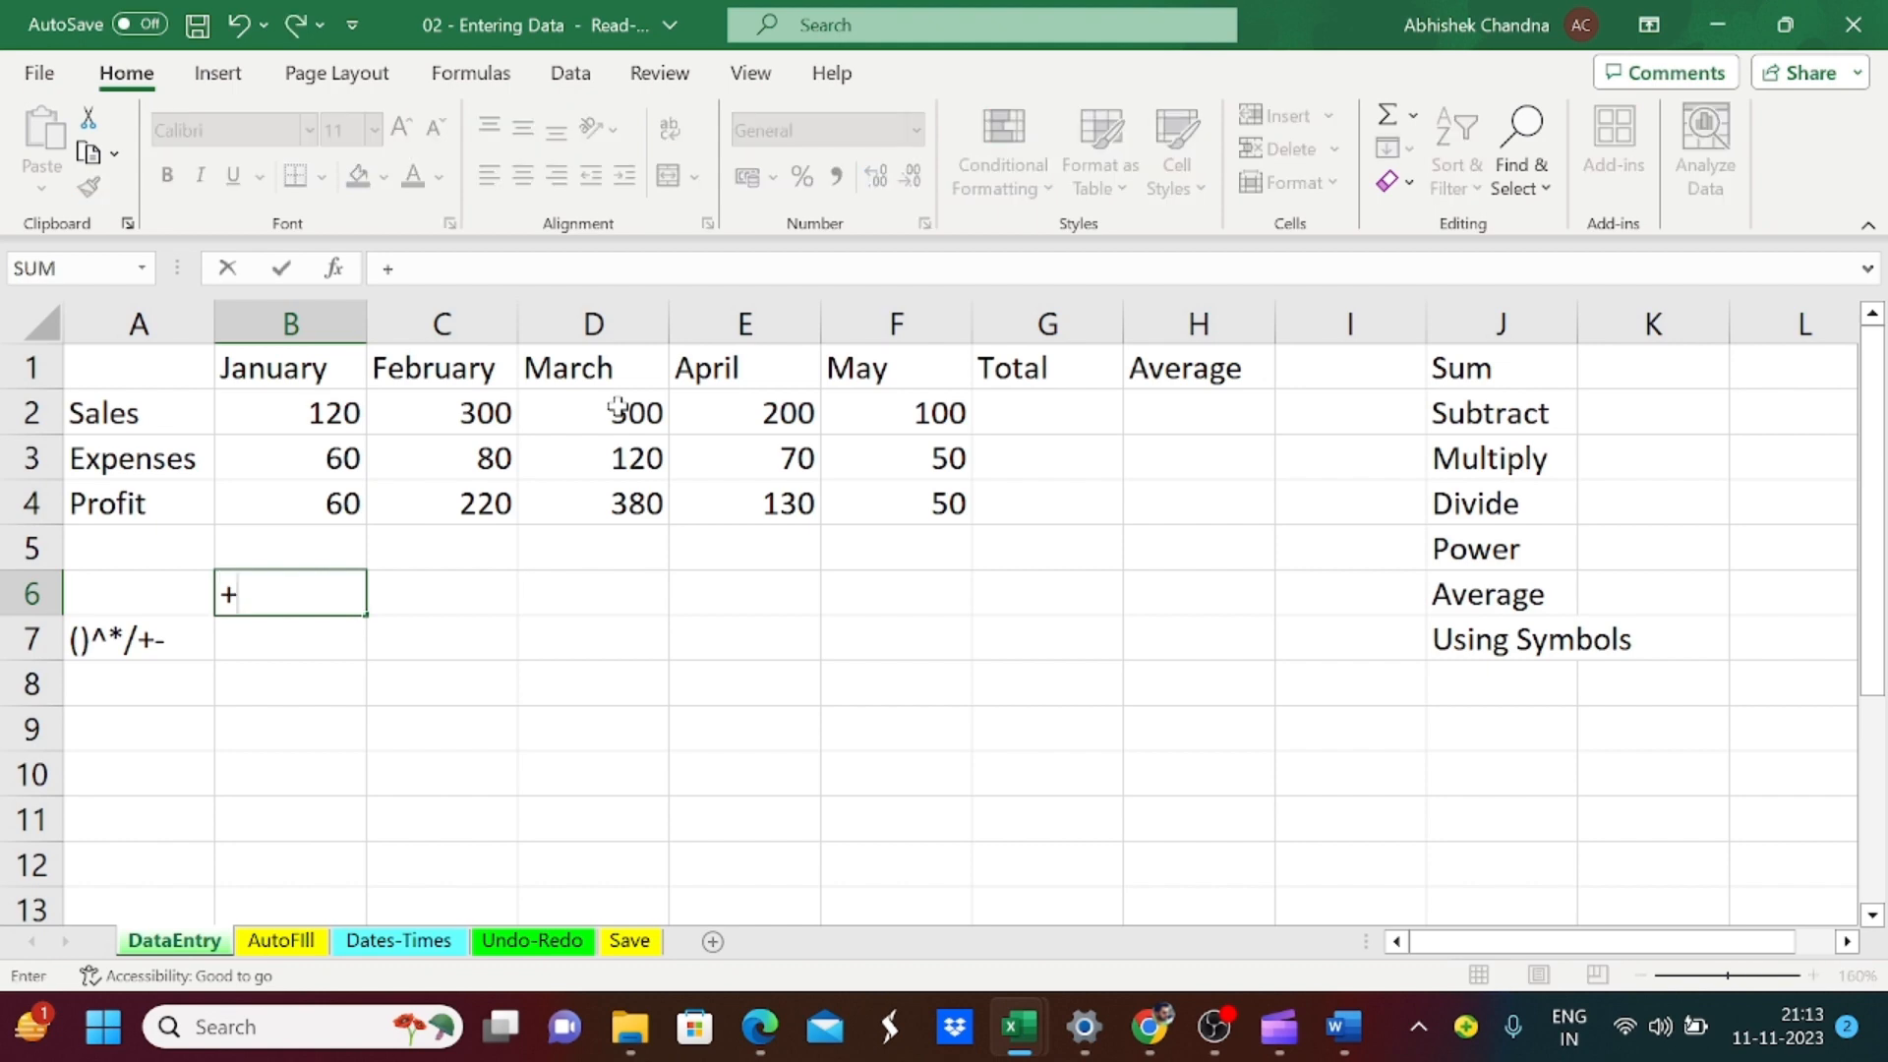
key("Tab")
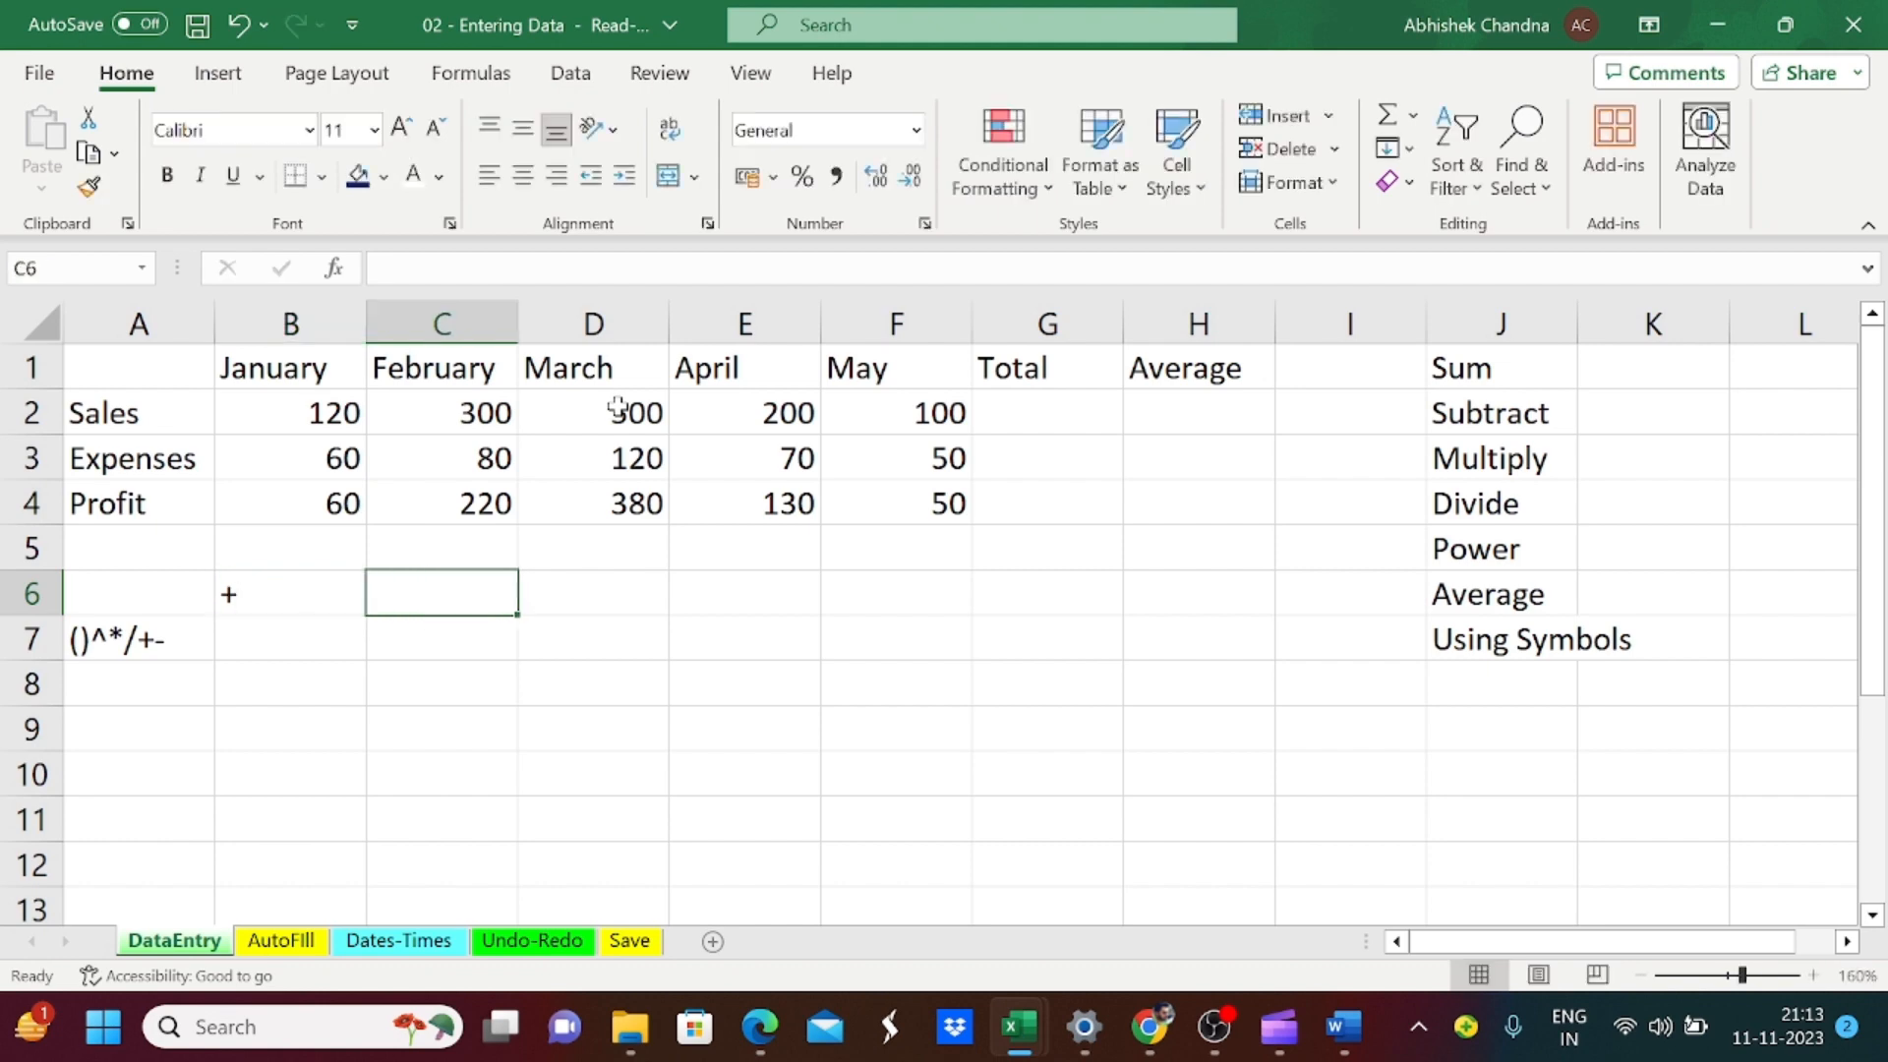
key("Left")
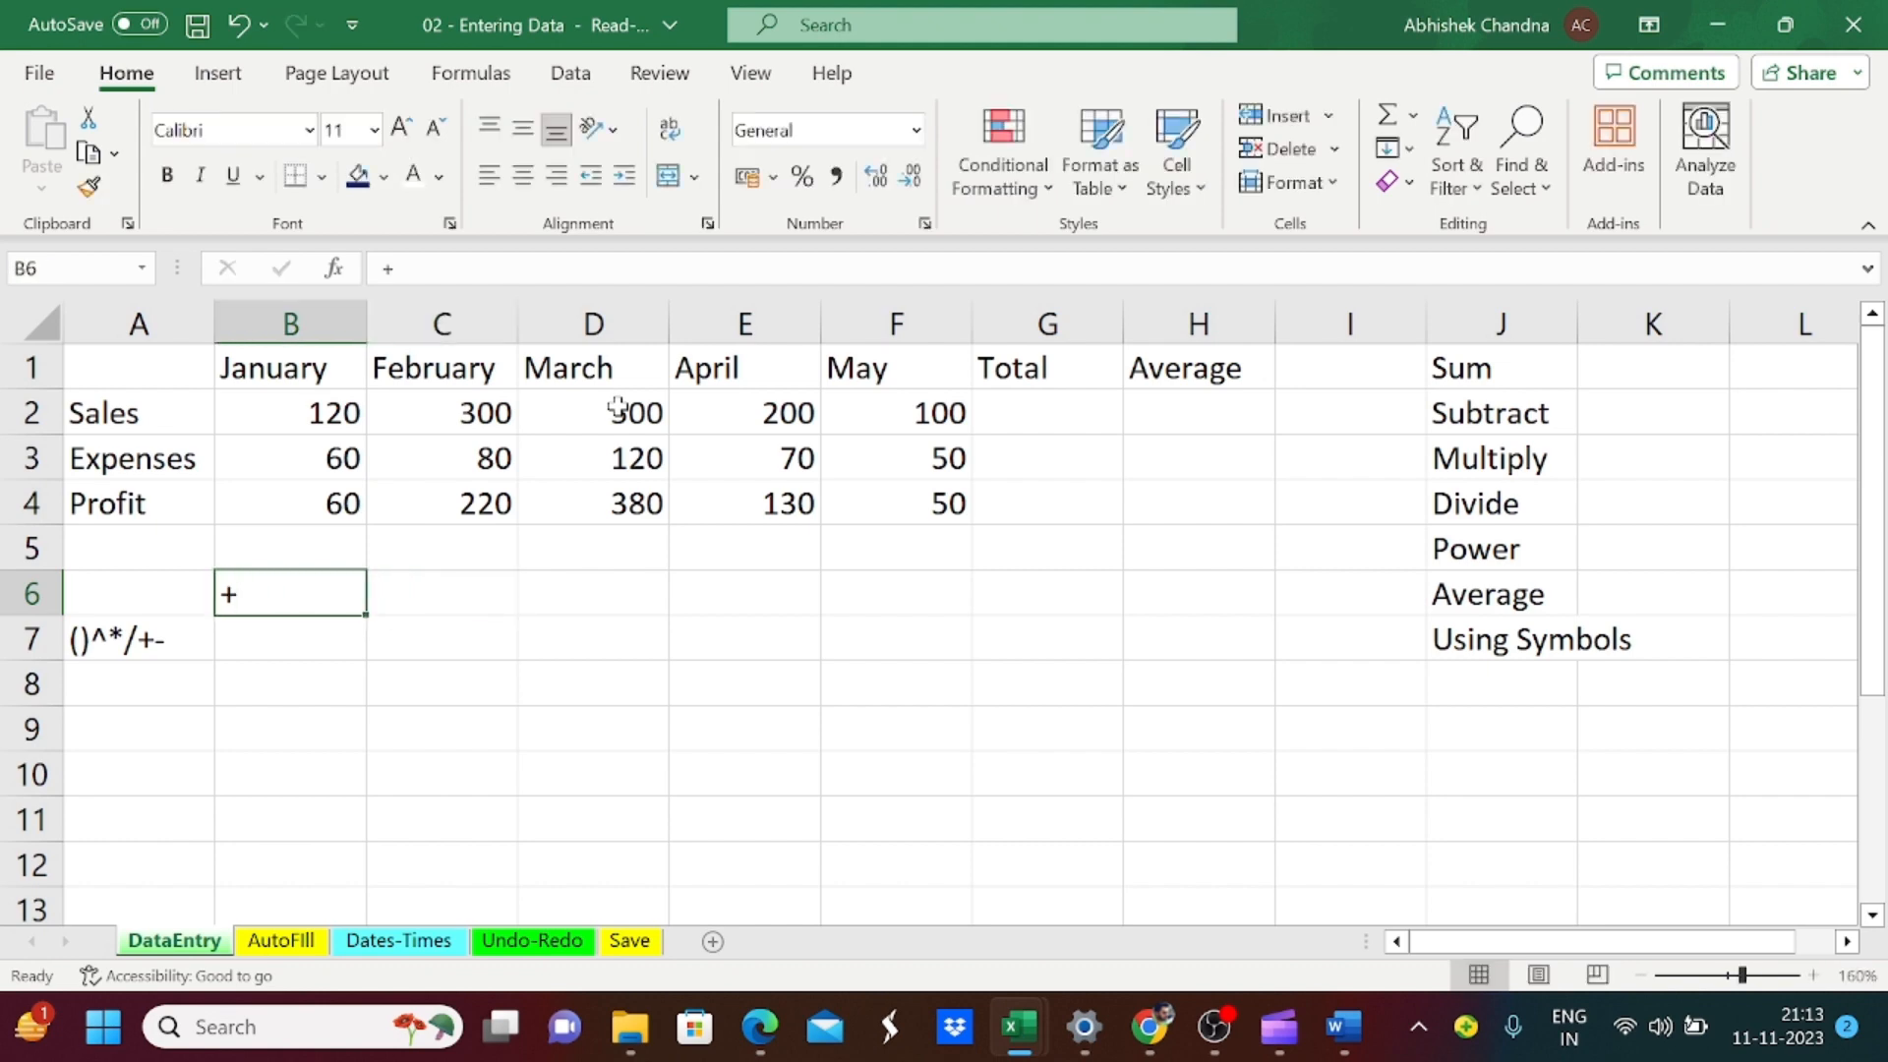
key("Delete")
Step: Enter the + symbol in cell K1, beside the Sum label
key("ctrl+Right")
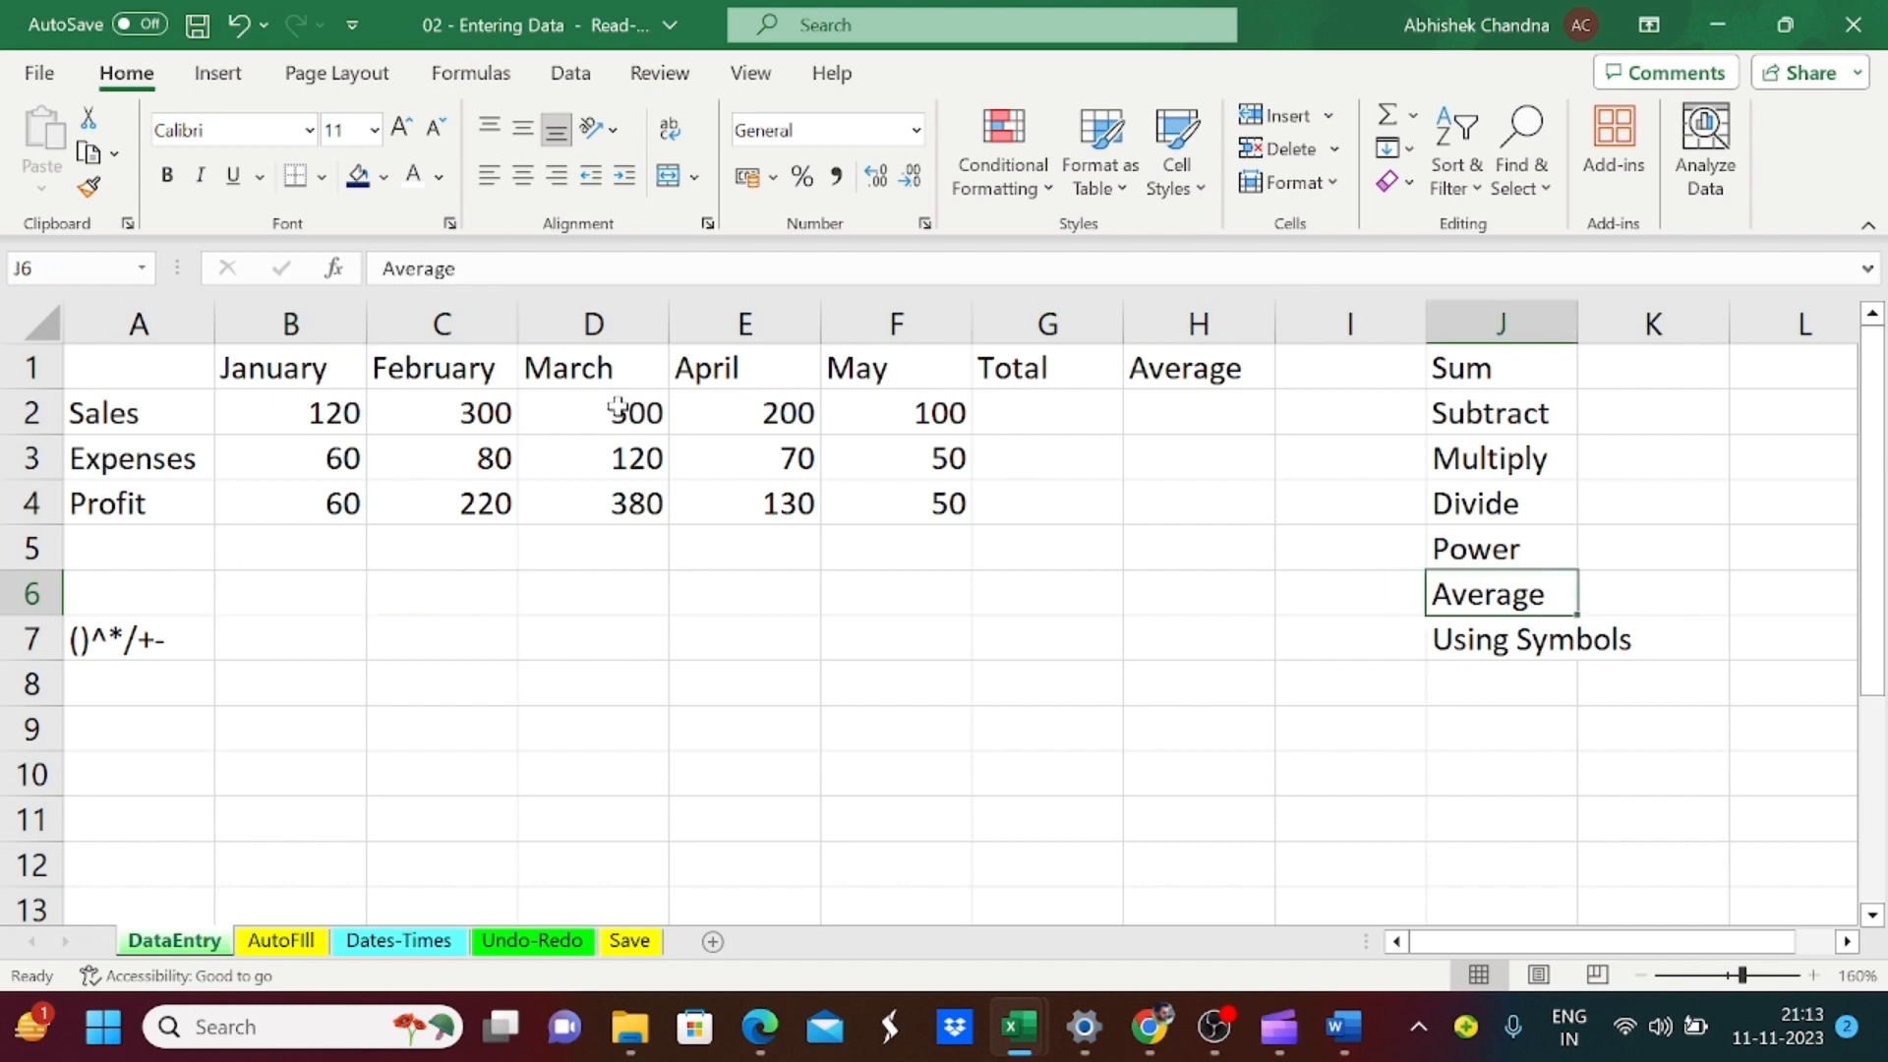
key("ctrl+Up")
key("Right")
type("+")
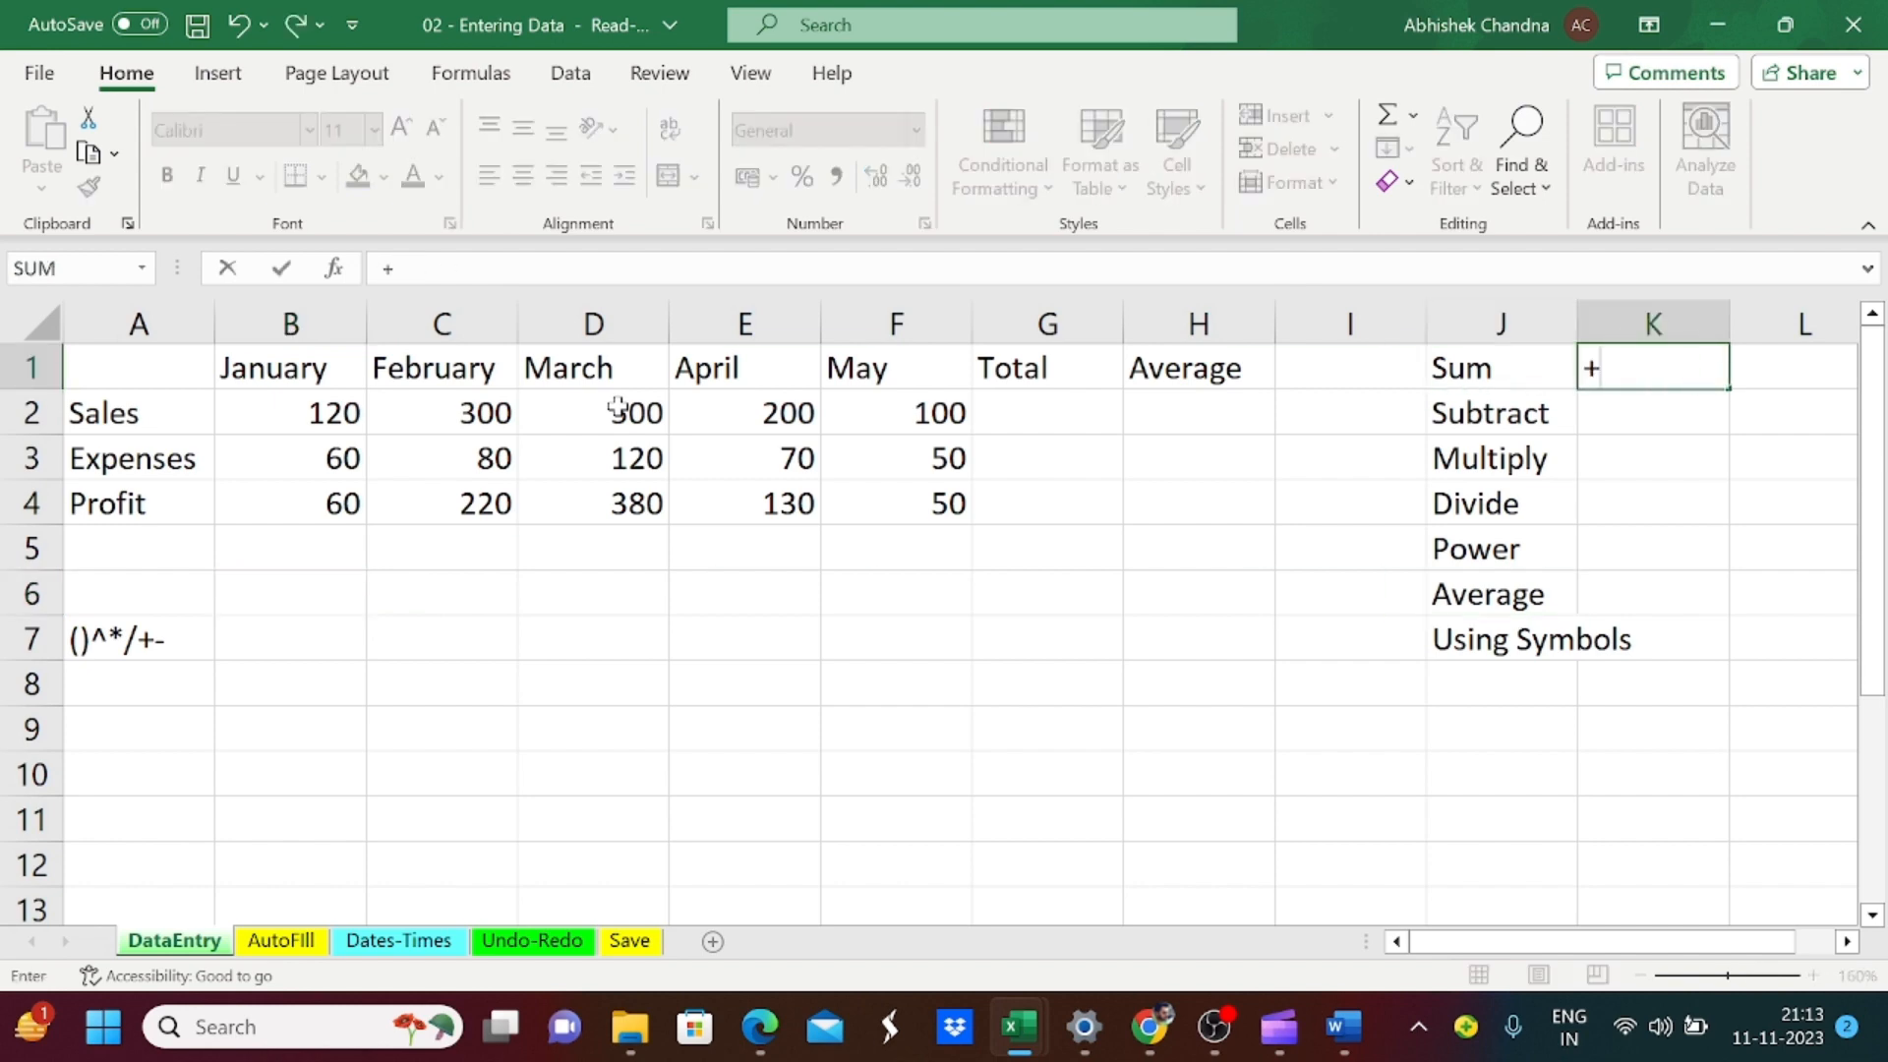
key("Return")
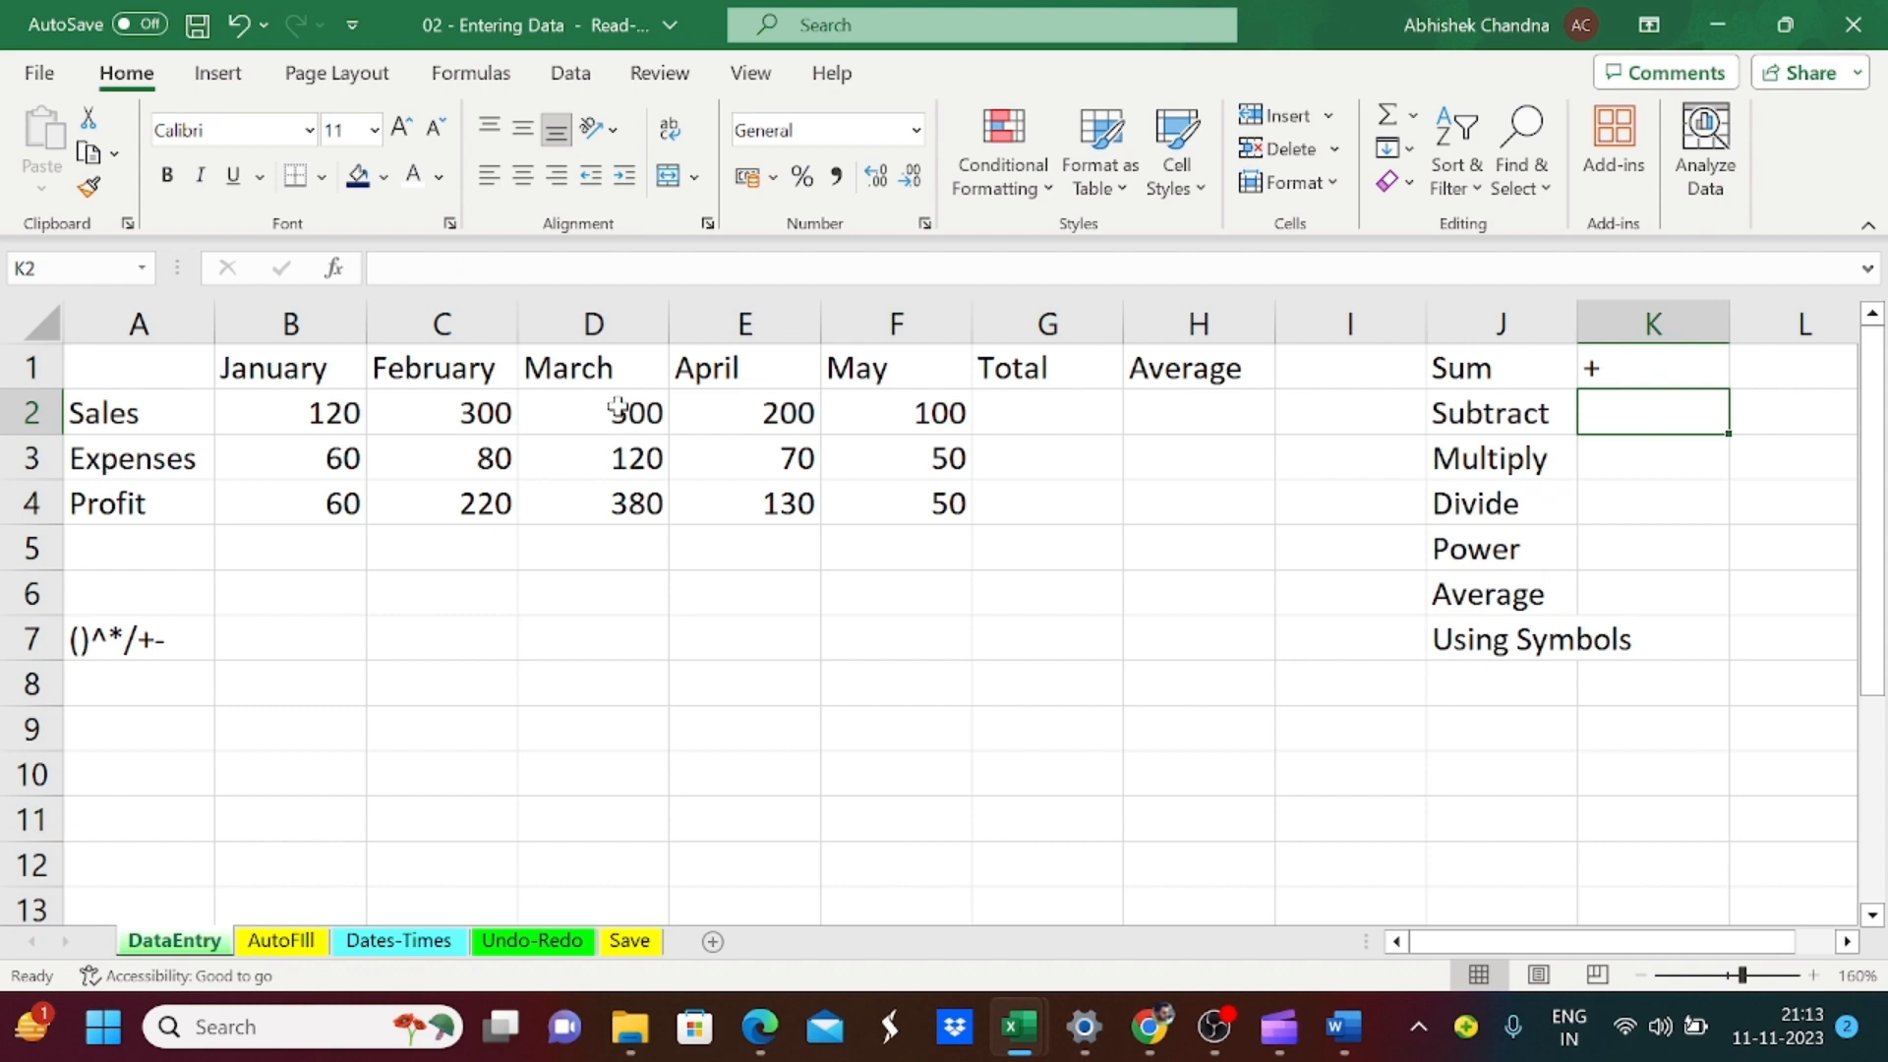
Step: Enter the - symbol beside the Subtract label in K2 and the * symbol beside Multiply in K3
type("-")
key("Return")
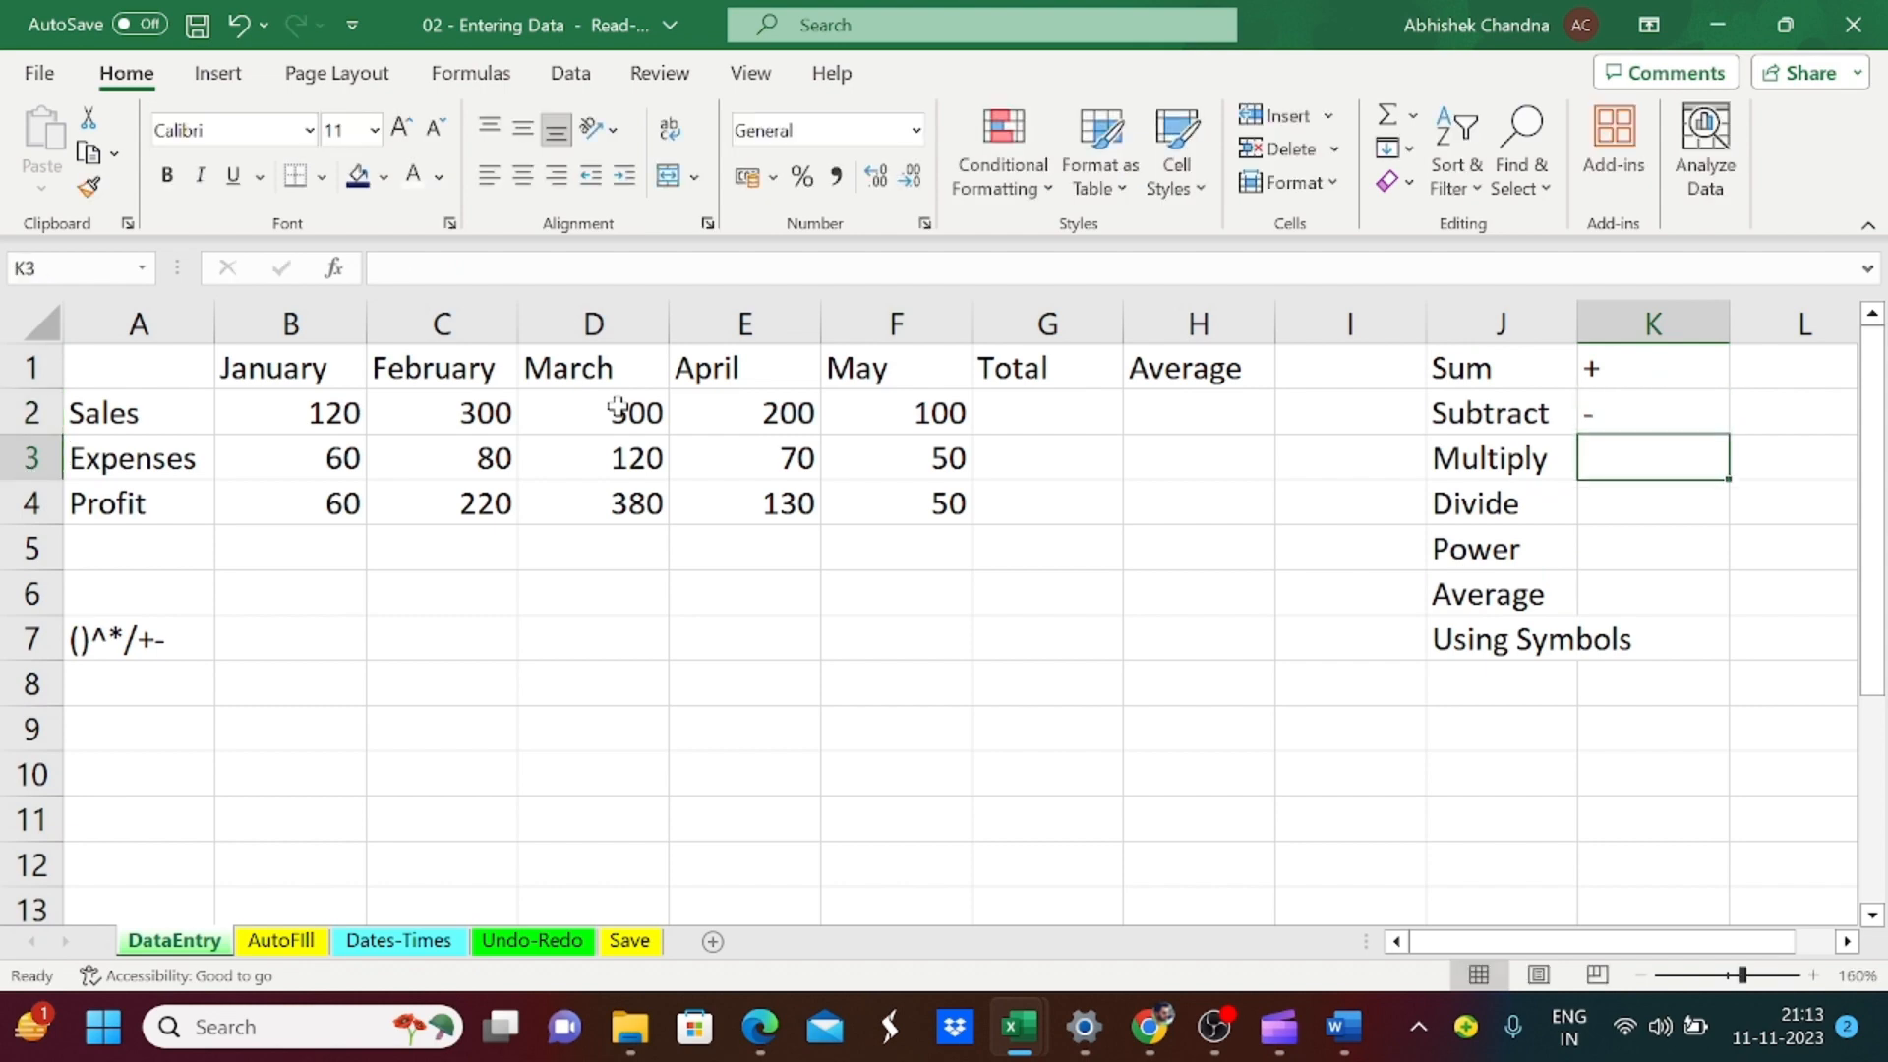
type("*")
key("Return")
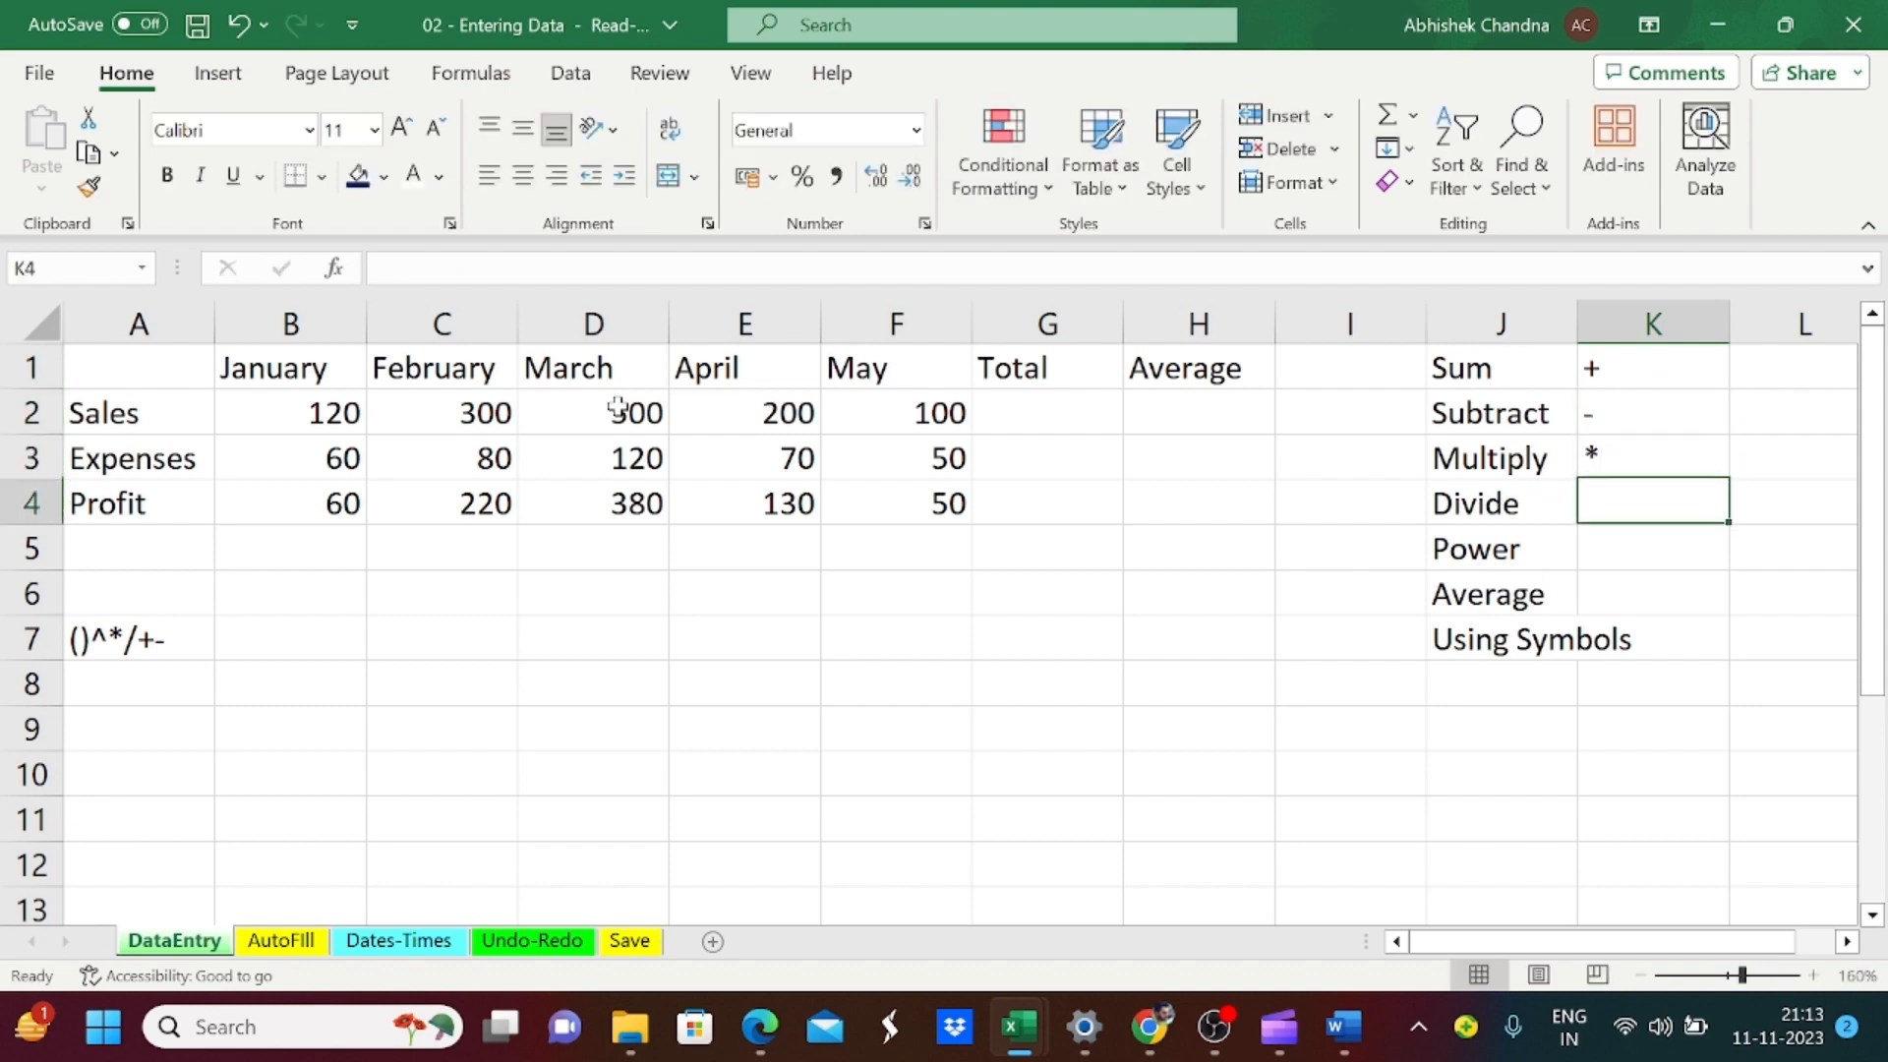
Step: Enter the / symbol beside the Divide label in K4 and the ^ symbol beside Power in K5
type("?")
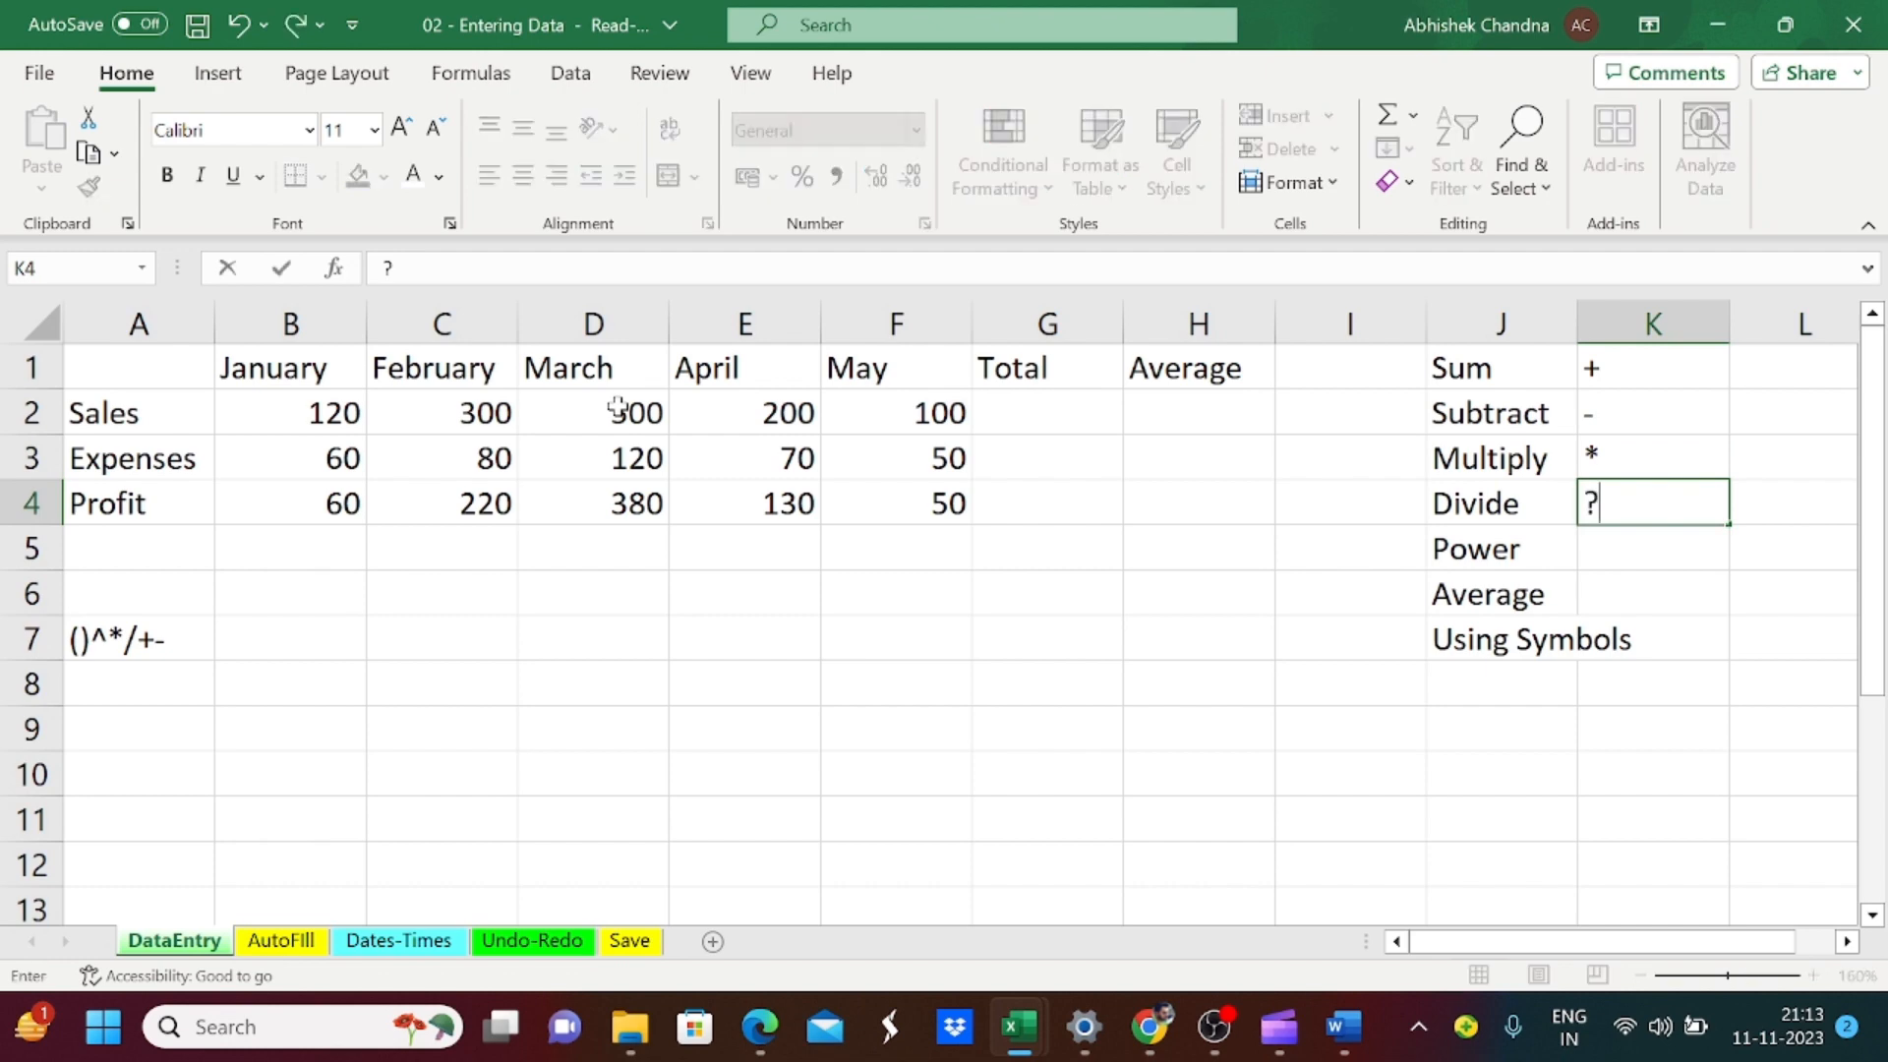
key("BackSpace")
type("/")
key("Return")
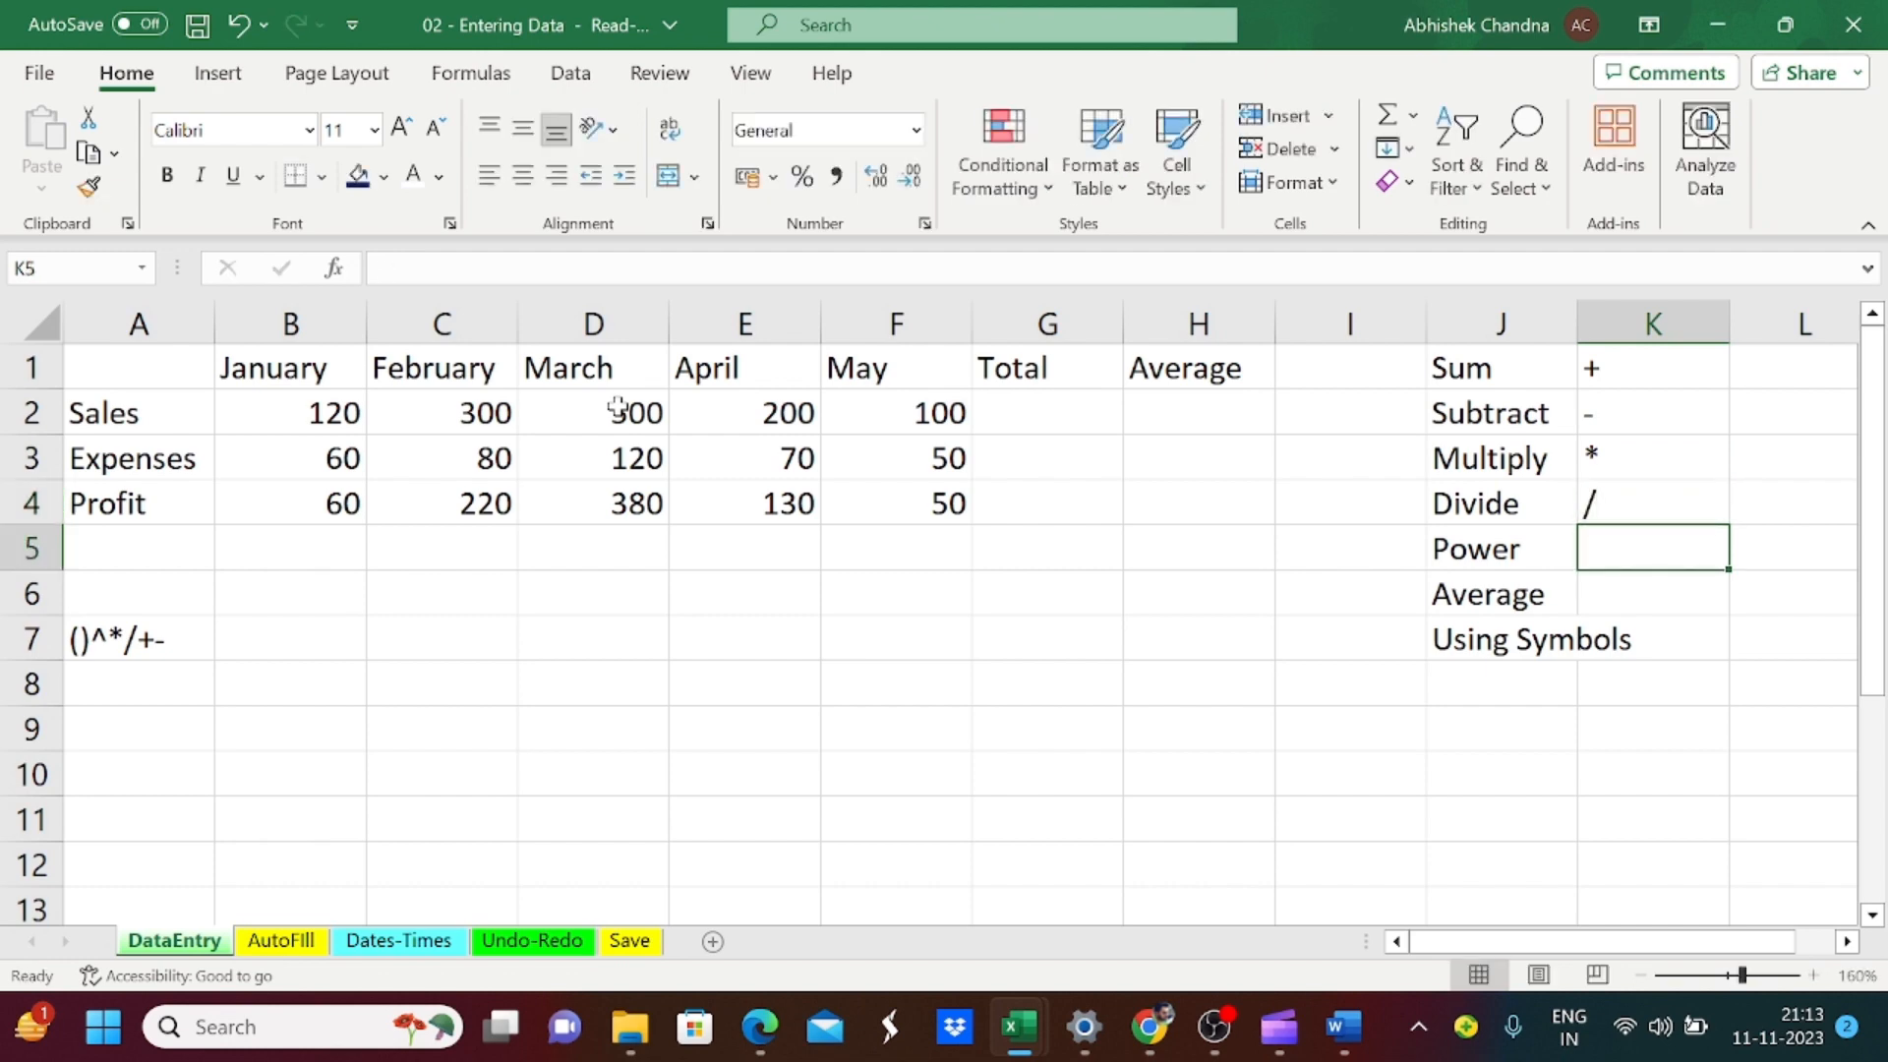
type("^")
key("Return")
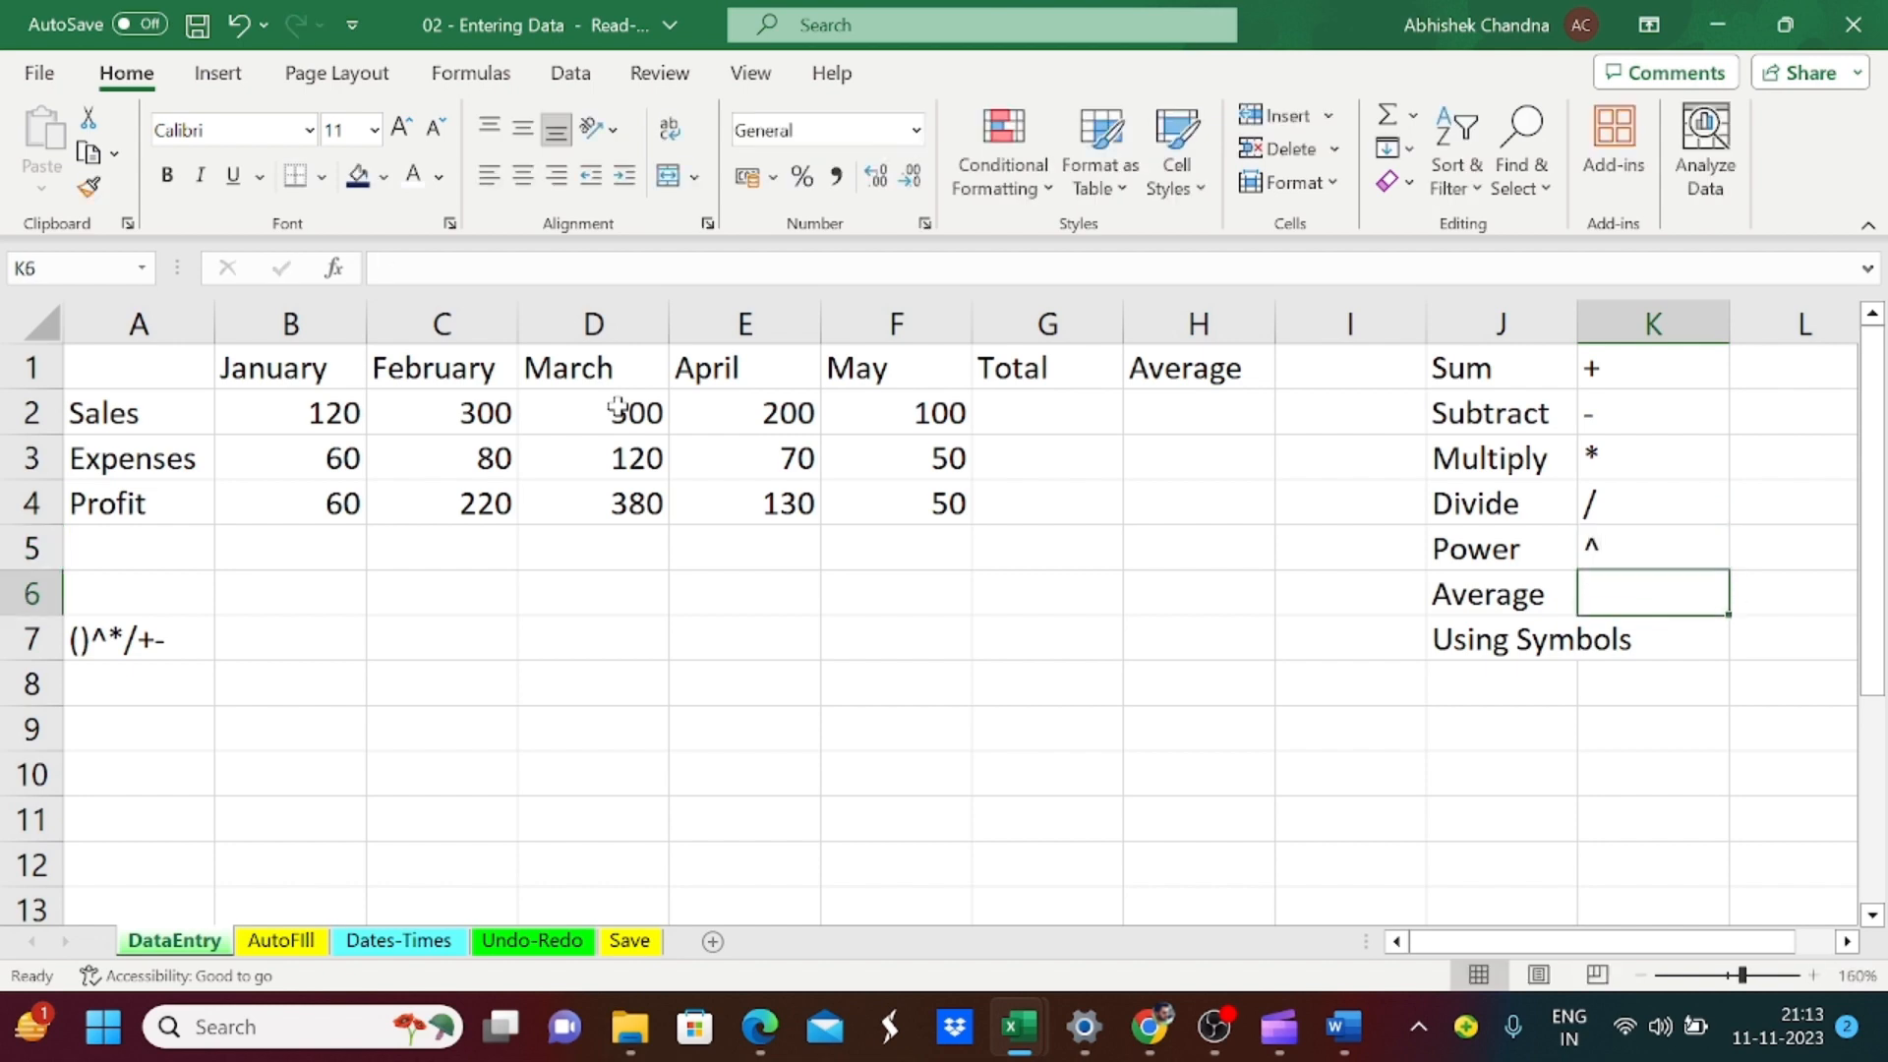
key("Left")
key("Right")
key("Up")
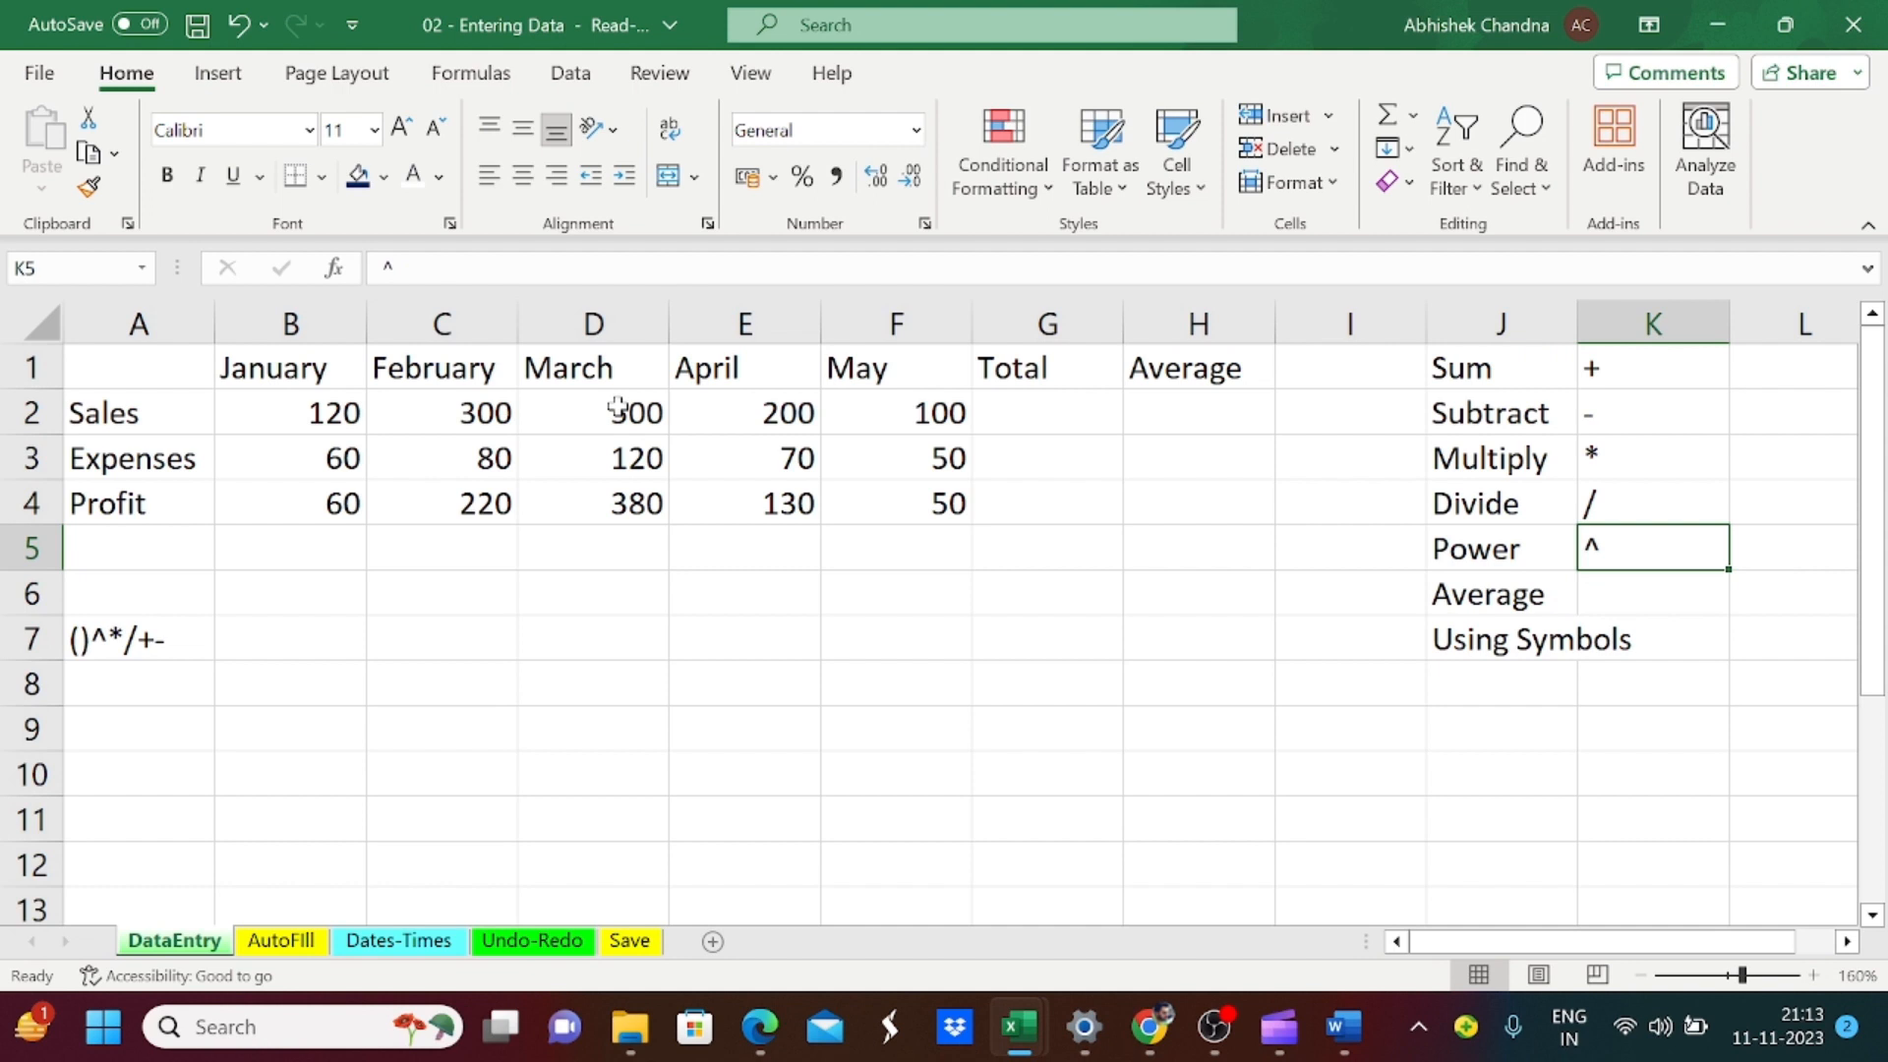
key("Left")
key("Right")
Step: Enter the Sales total in cell G2 by adding the five months individually with the formula =B2+C2+D2+E2+F2
key("Left")
key("Left")
key("Left")
key("Left")
key("Up")
key("Up")
key("Up")
key("Up")
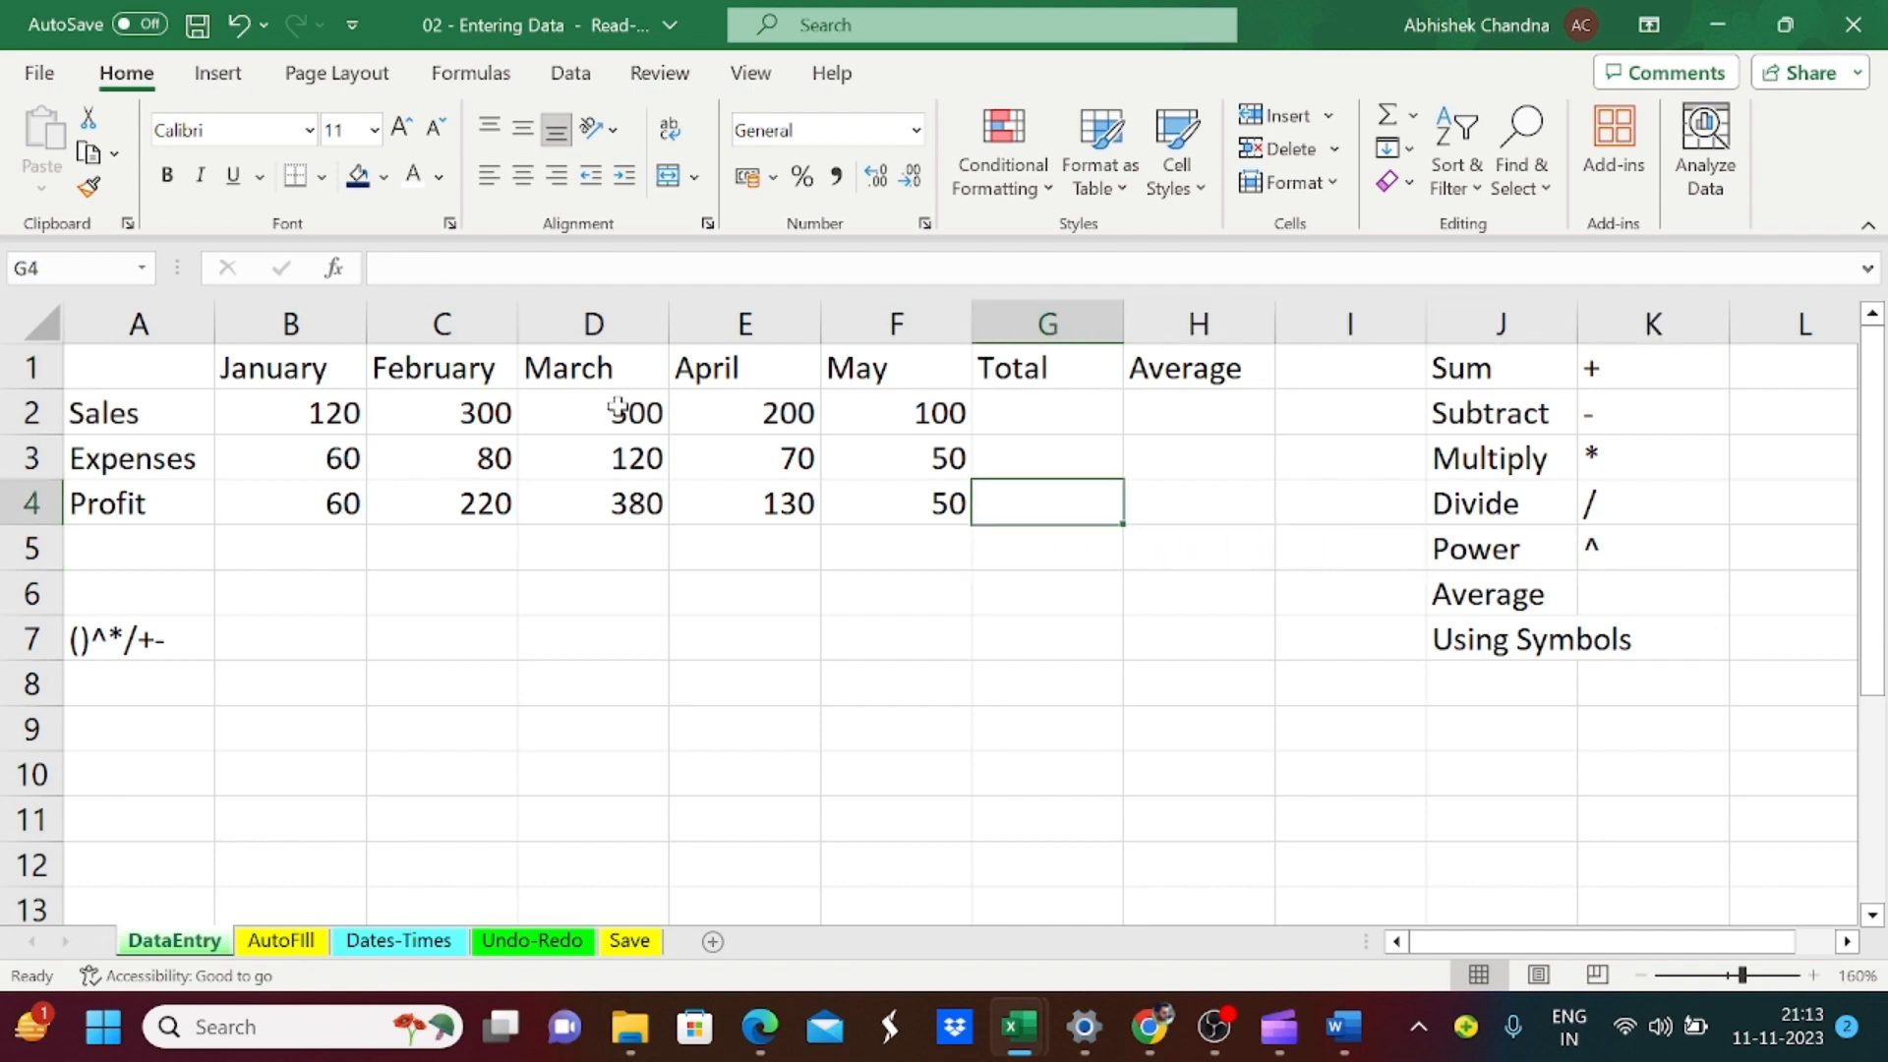
key("Down")
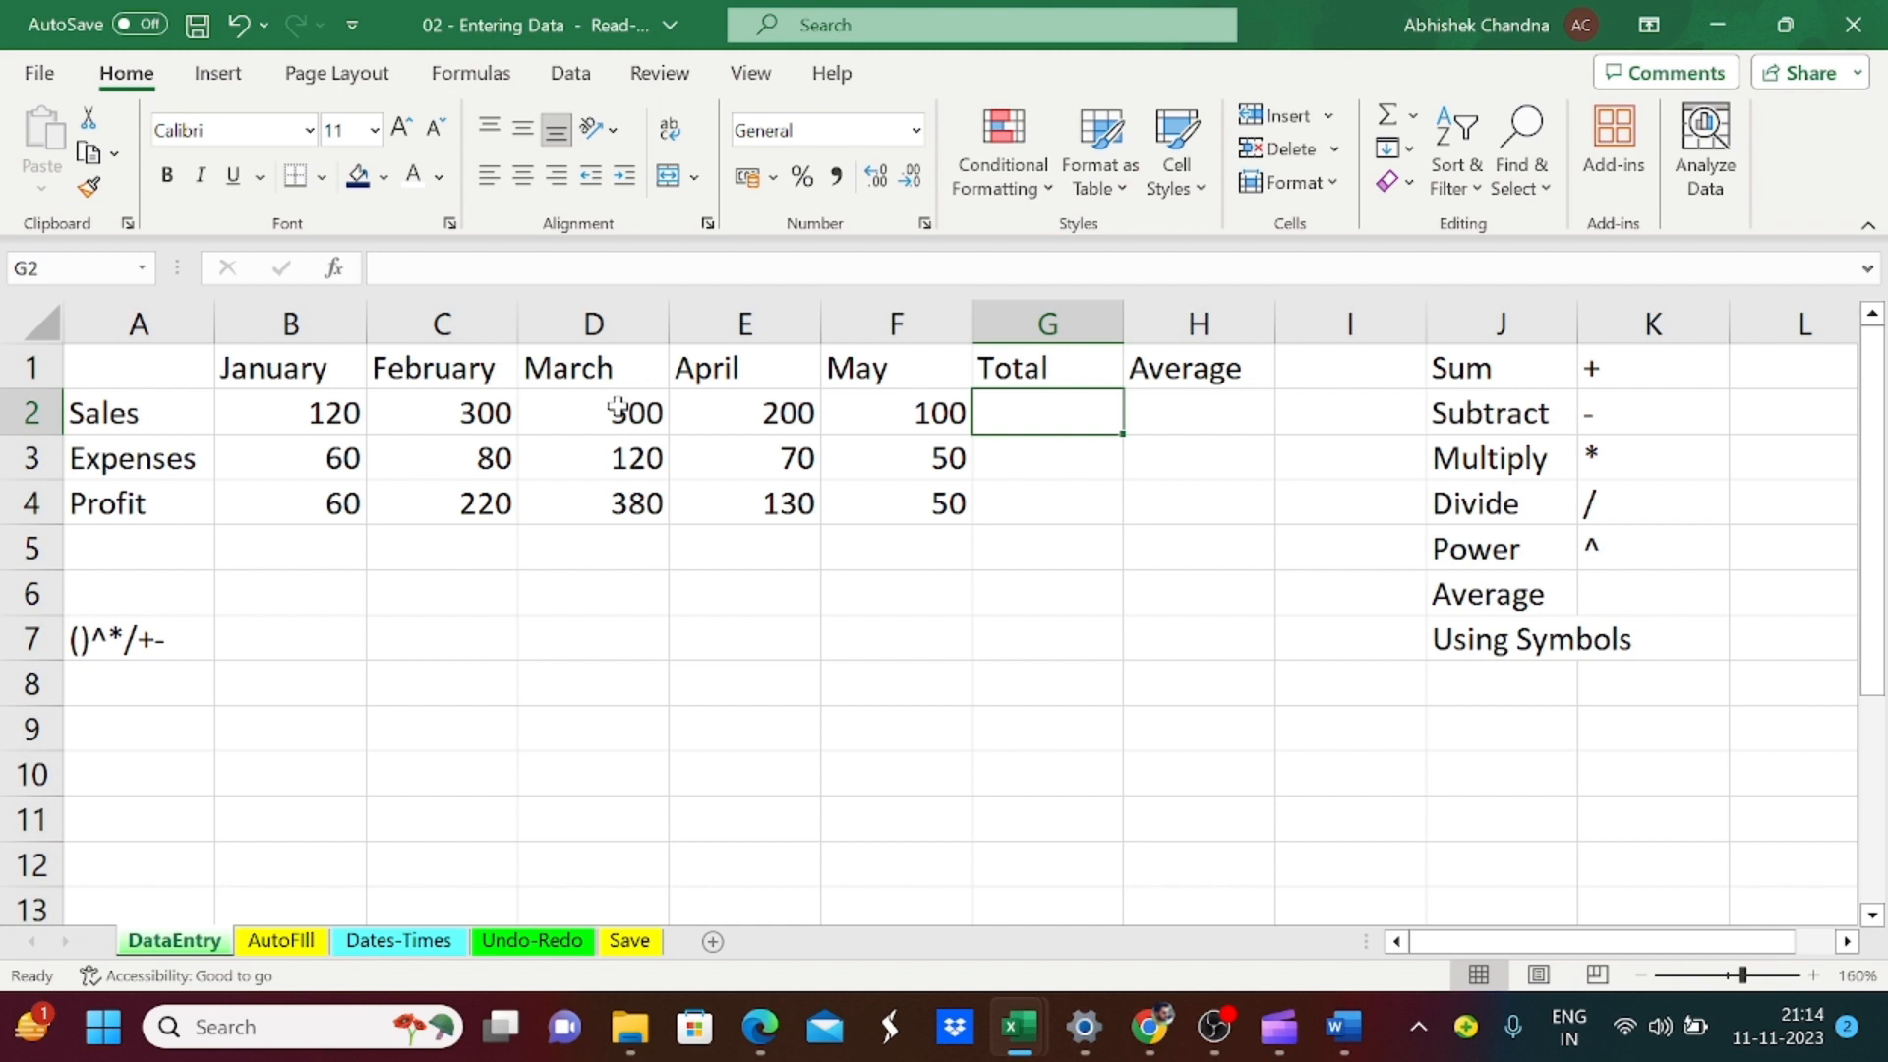
type("=")
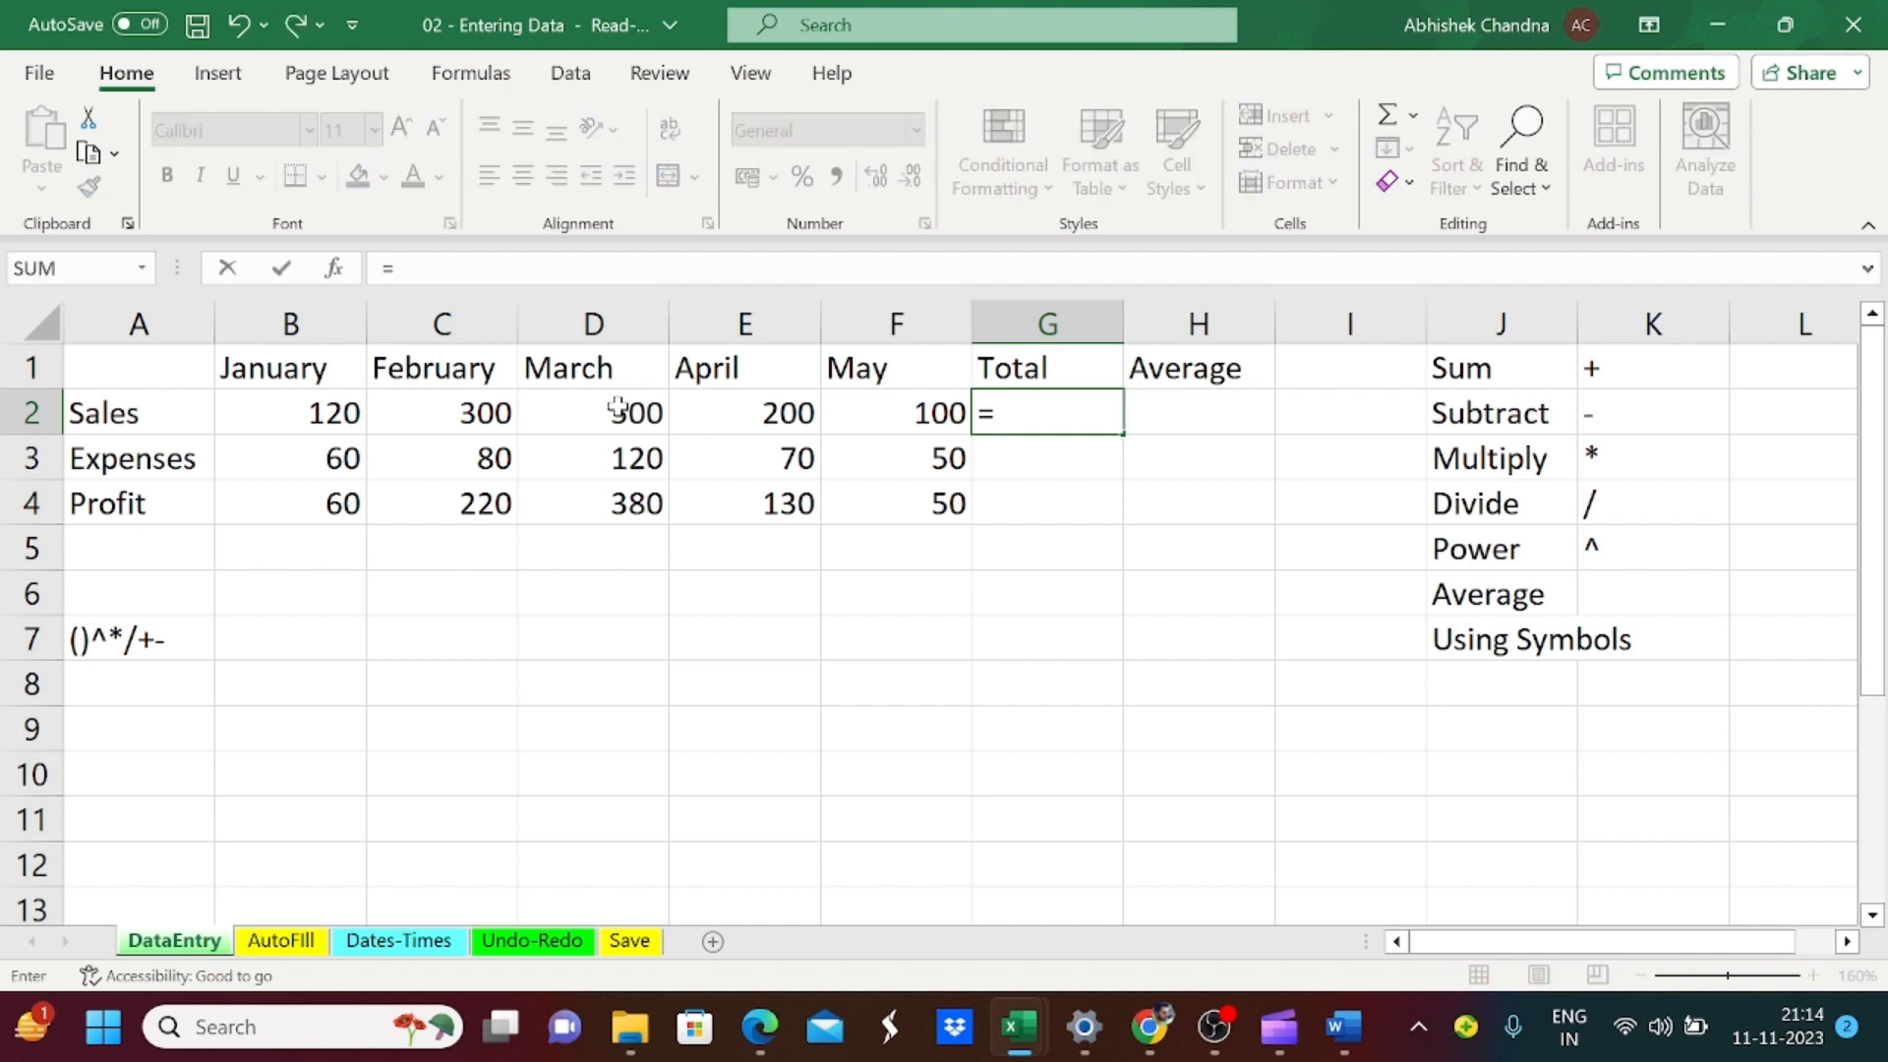
key("Left")
key("Left")
key("Left")
key("Left")
key("Left")
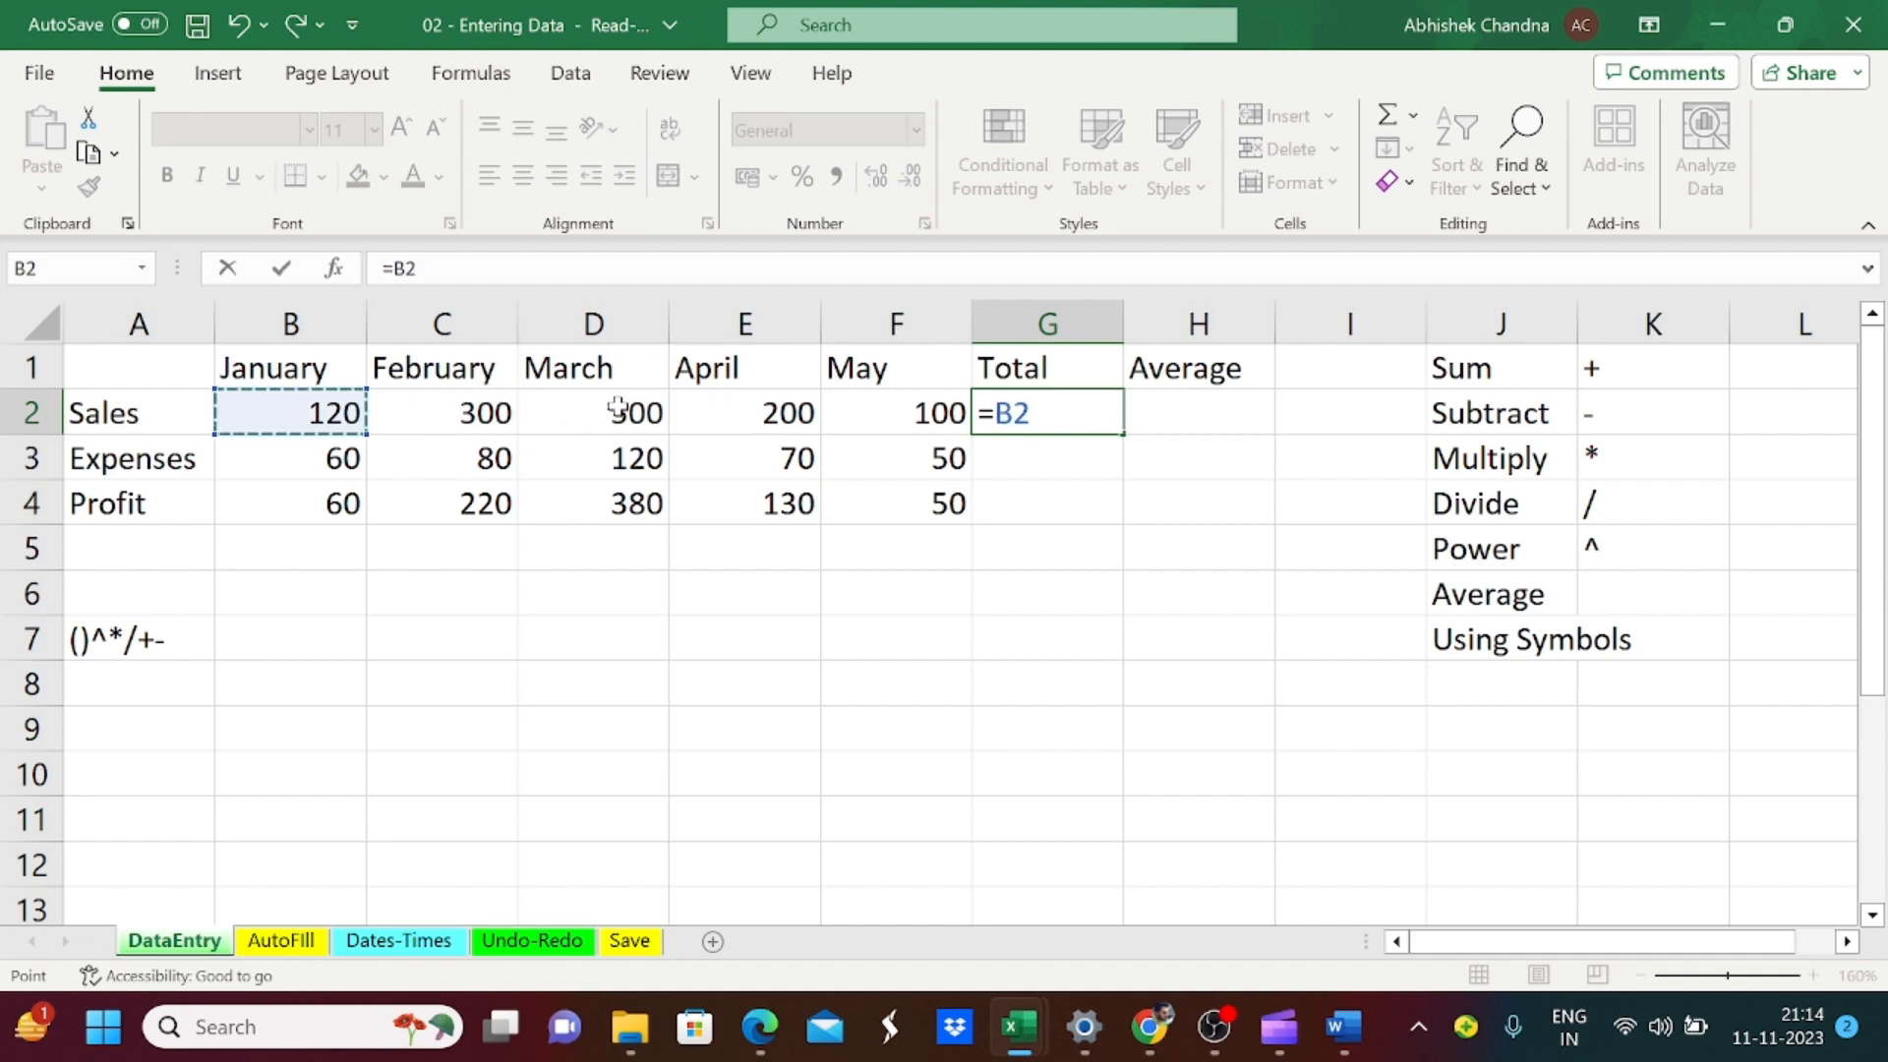
type("+")
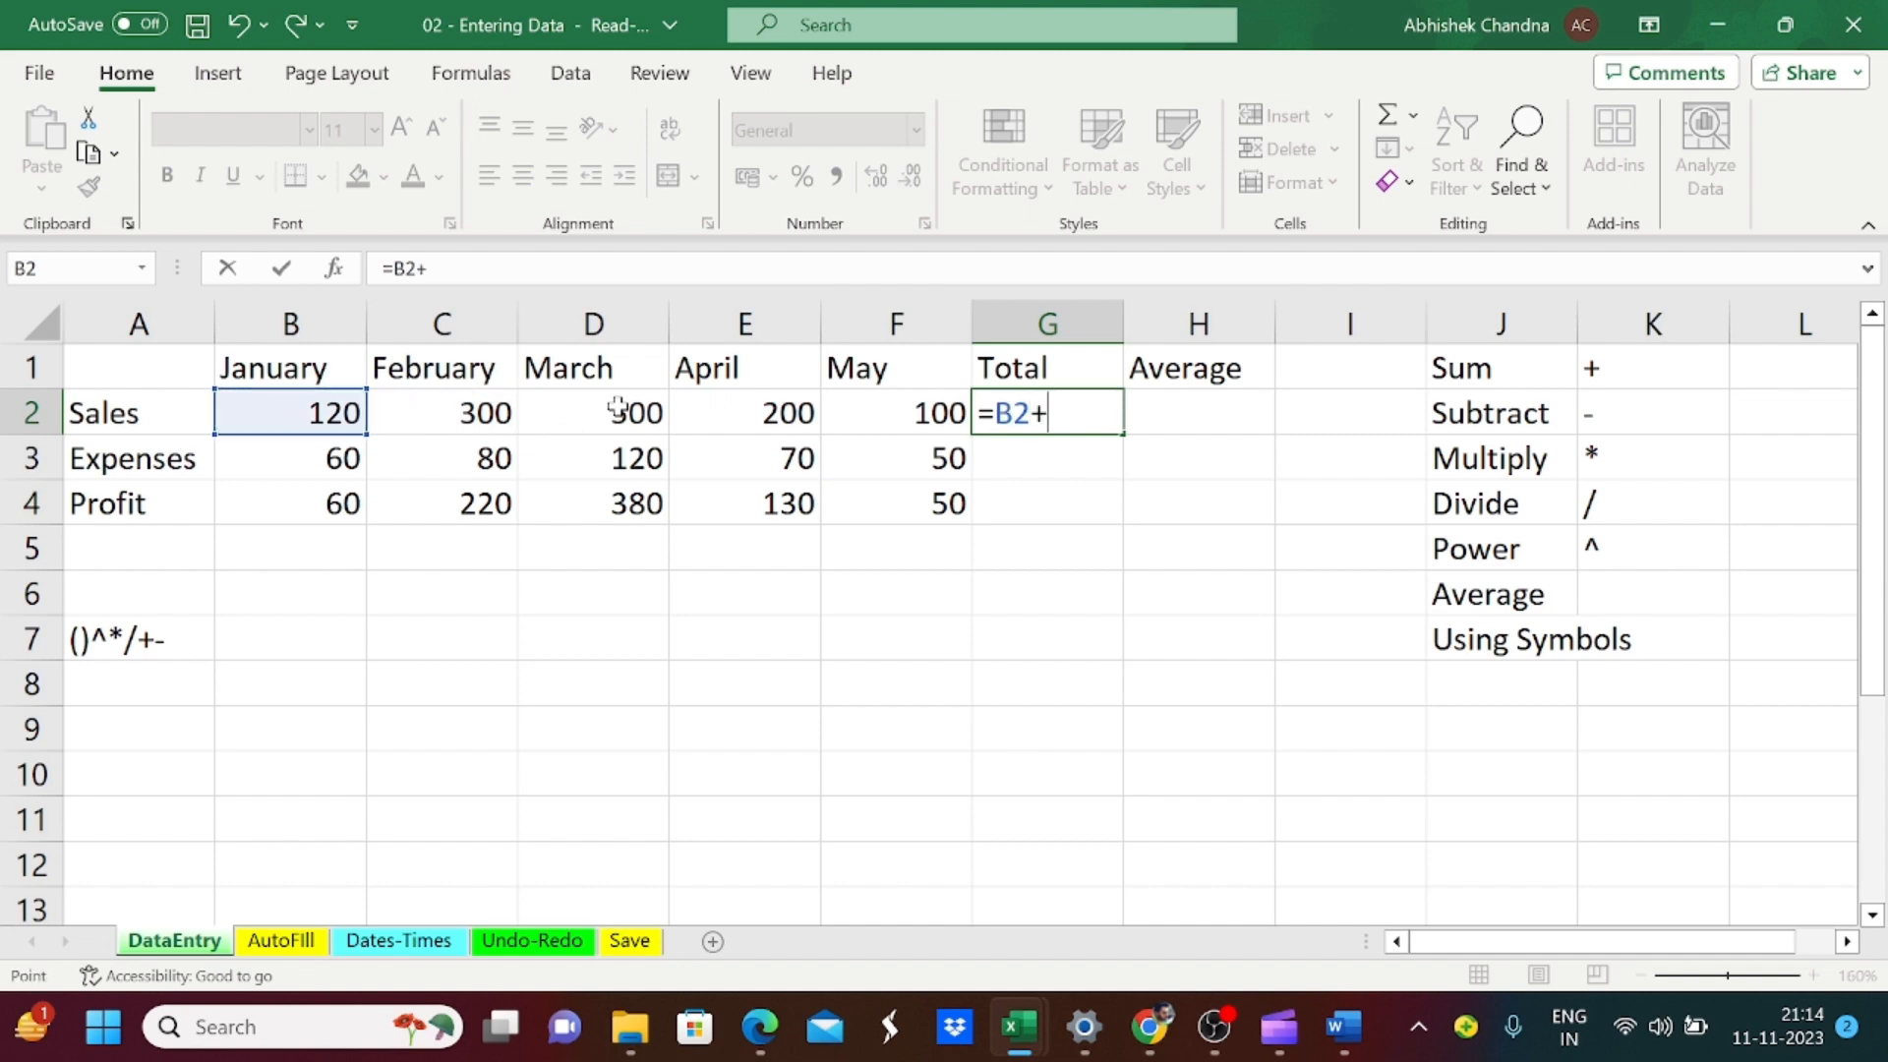
key("Left")
key("Left")
key("Left")
key("Left")
type("+")
key("Left")
key("Left")
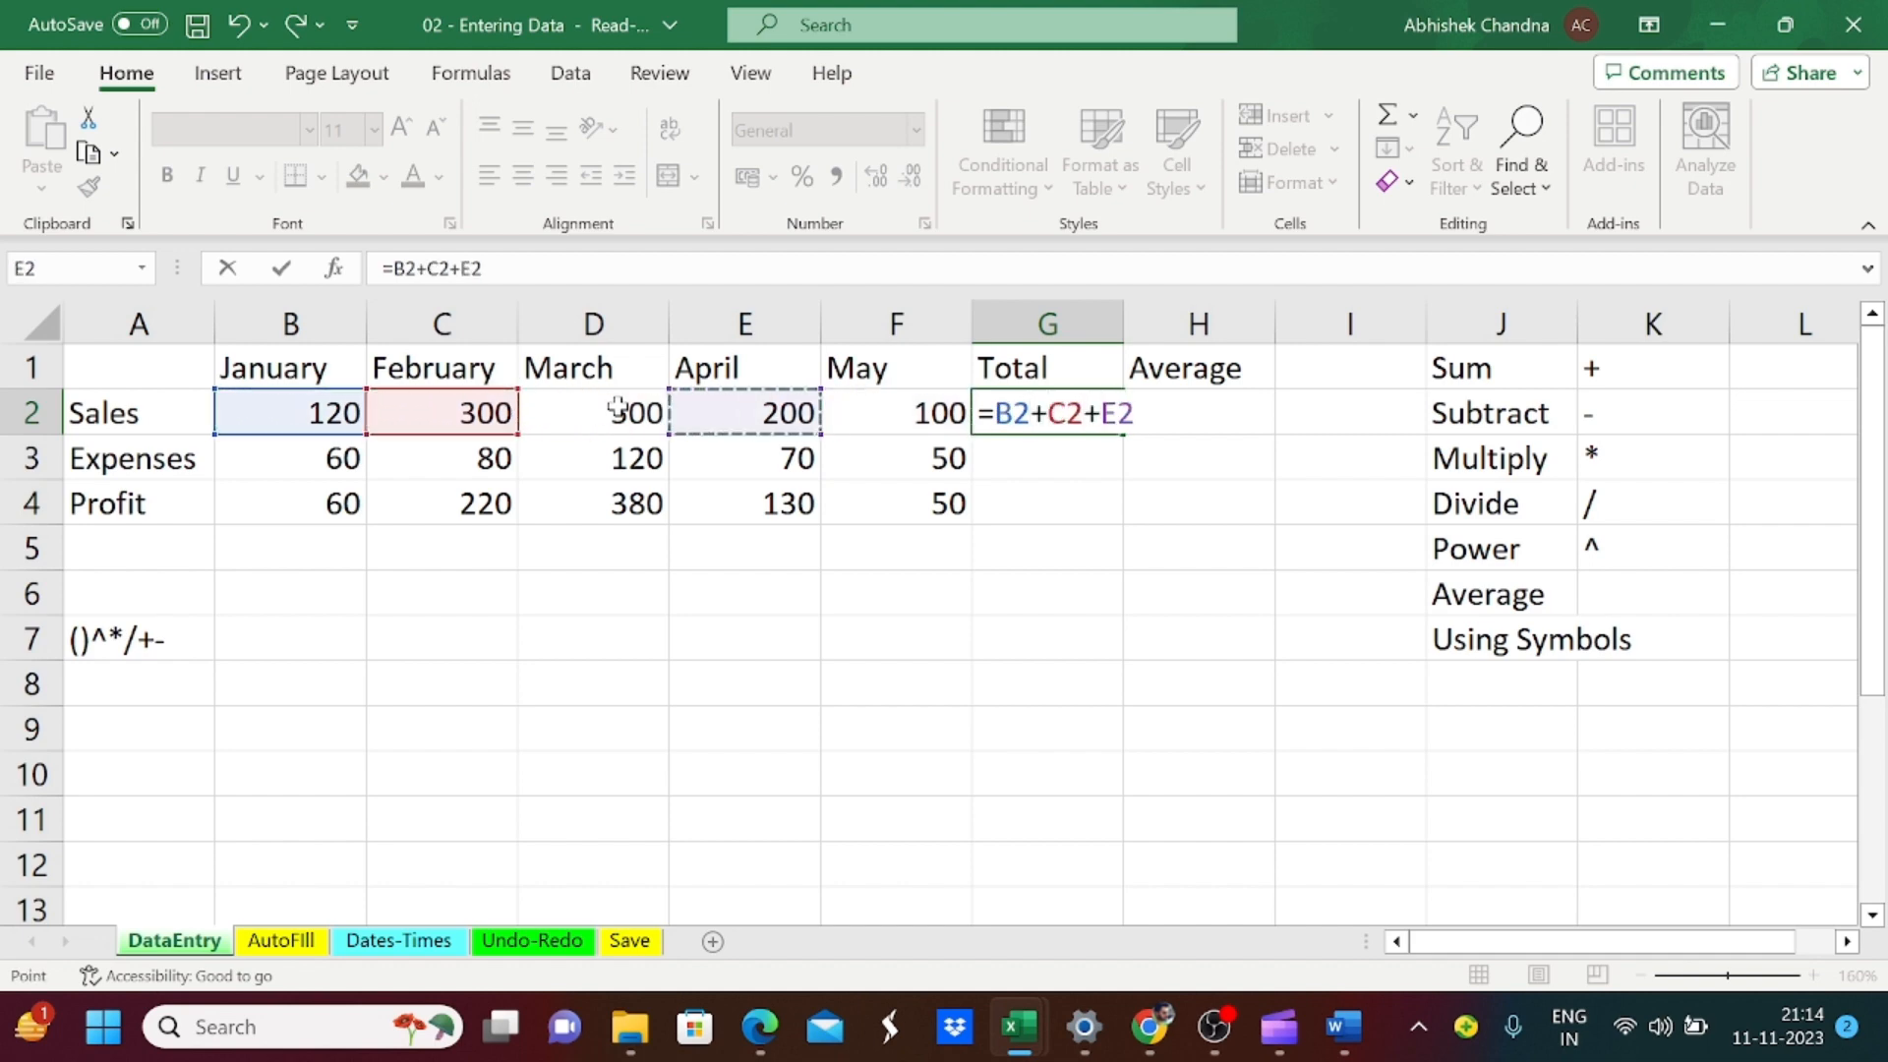
key("Left")
type("+")
key("Left")
key("Left")
type("+")
key("Left")
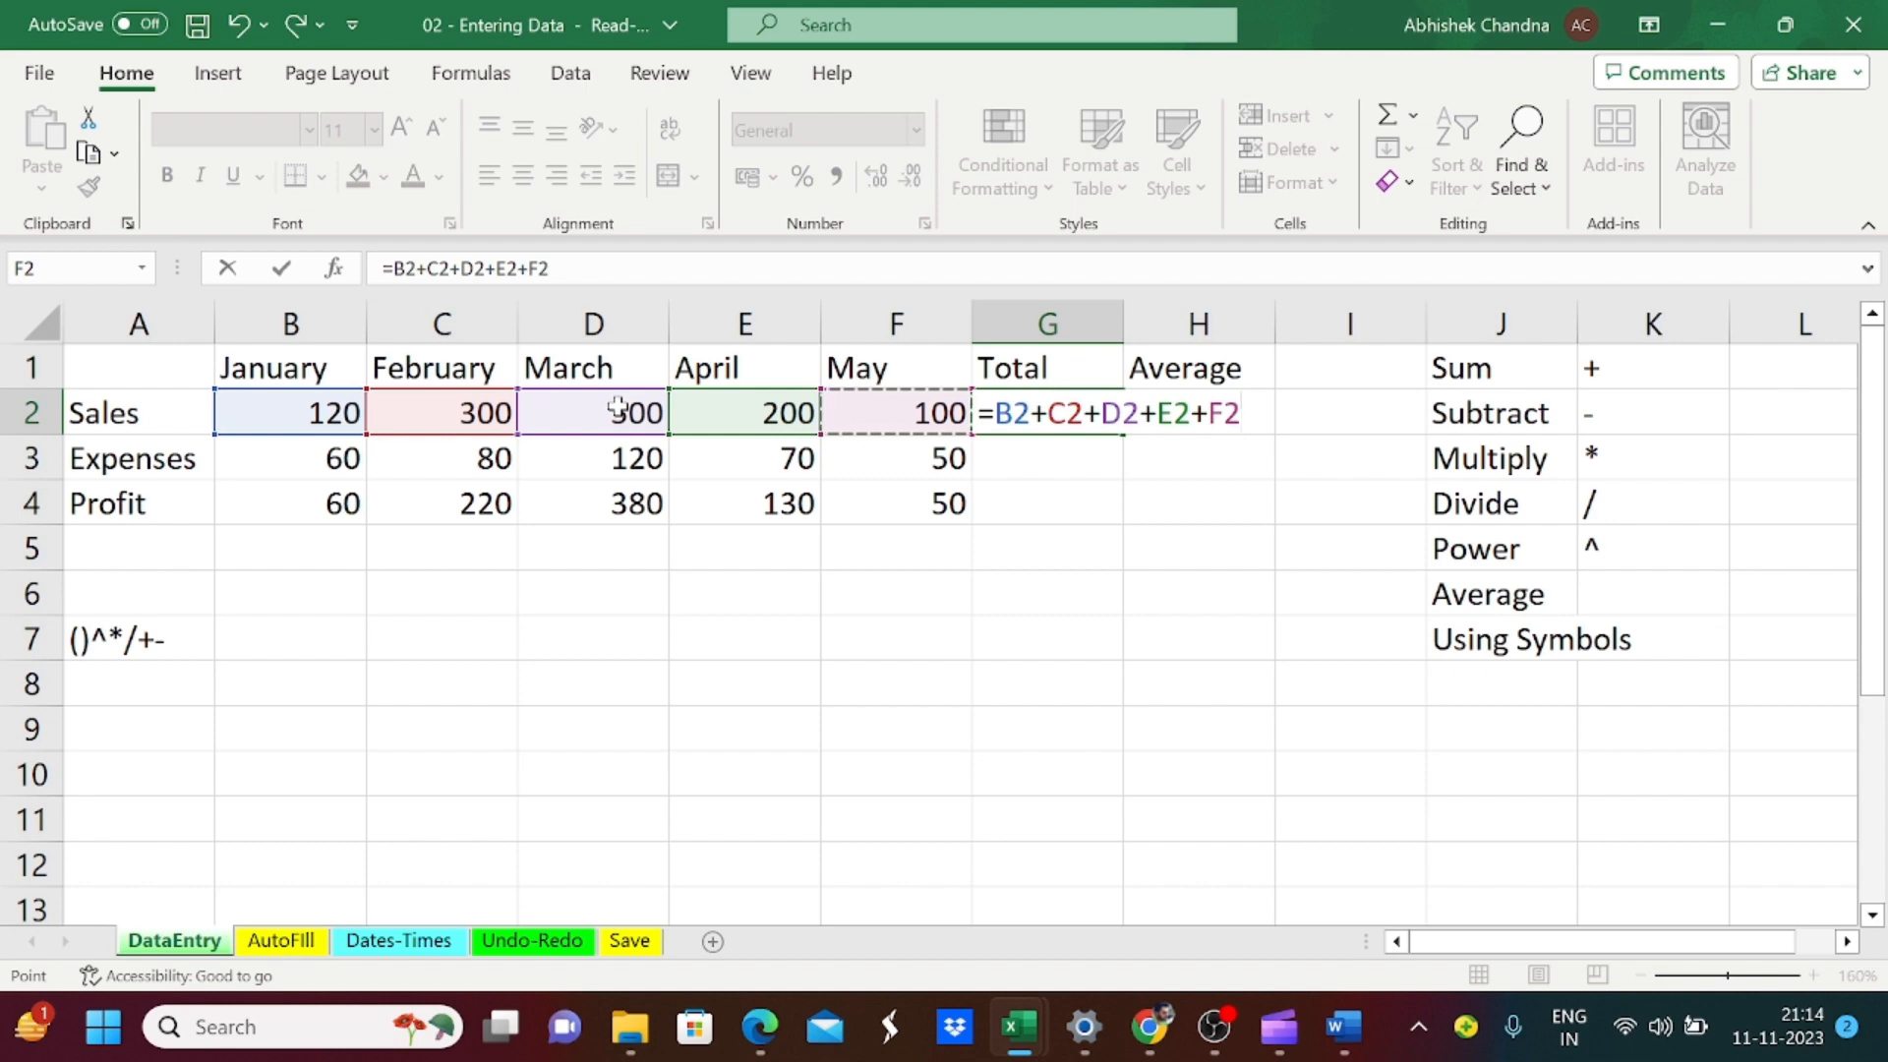
key("Return")
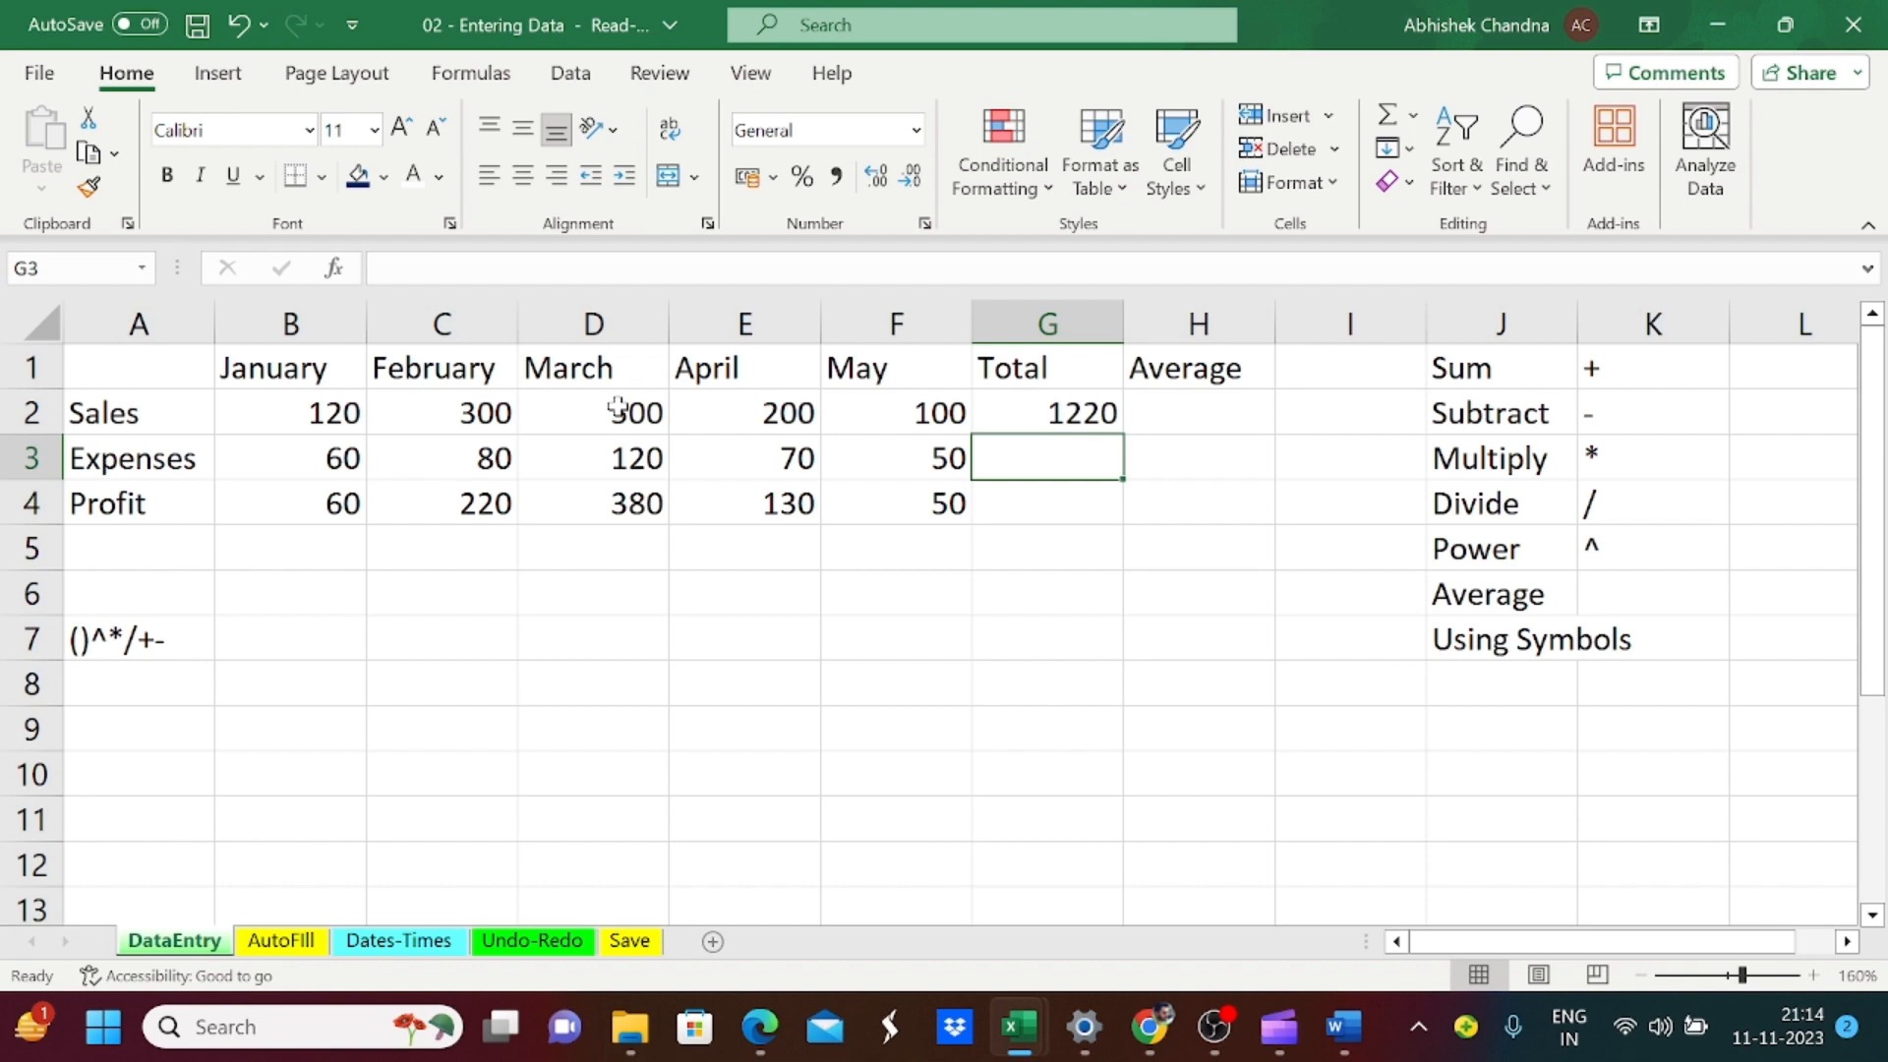
Step: Enter the Expenses total in cell G3 with the SUM function over a range, =sum(b3:f3)
type("=s")
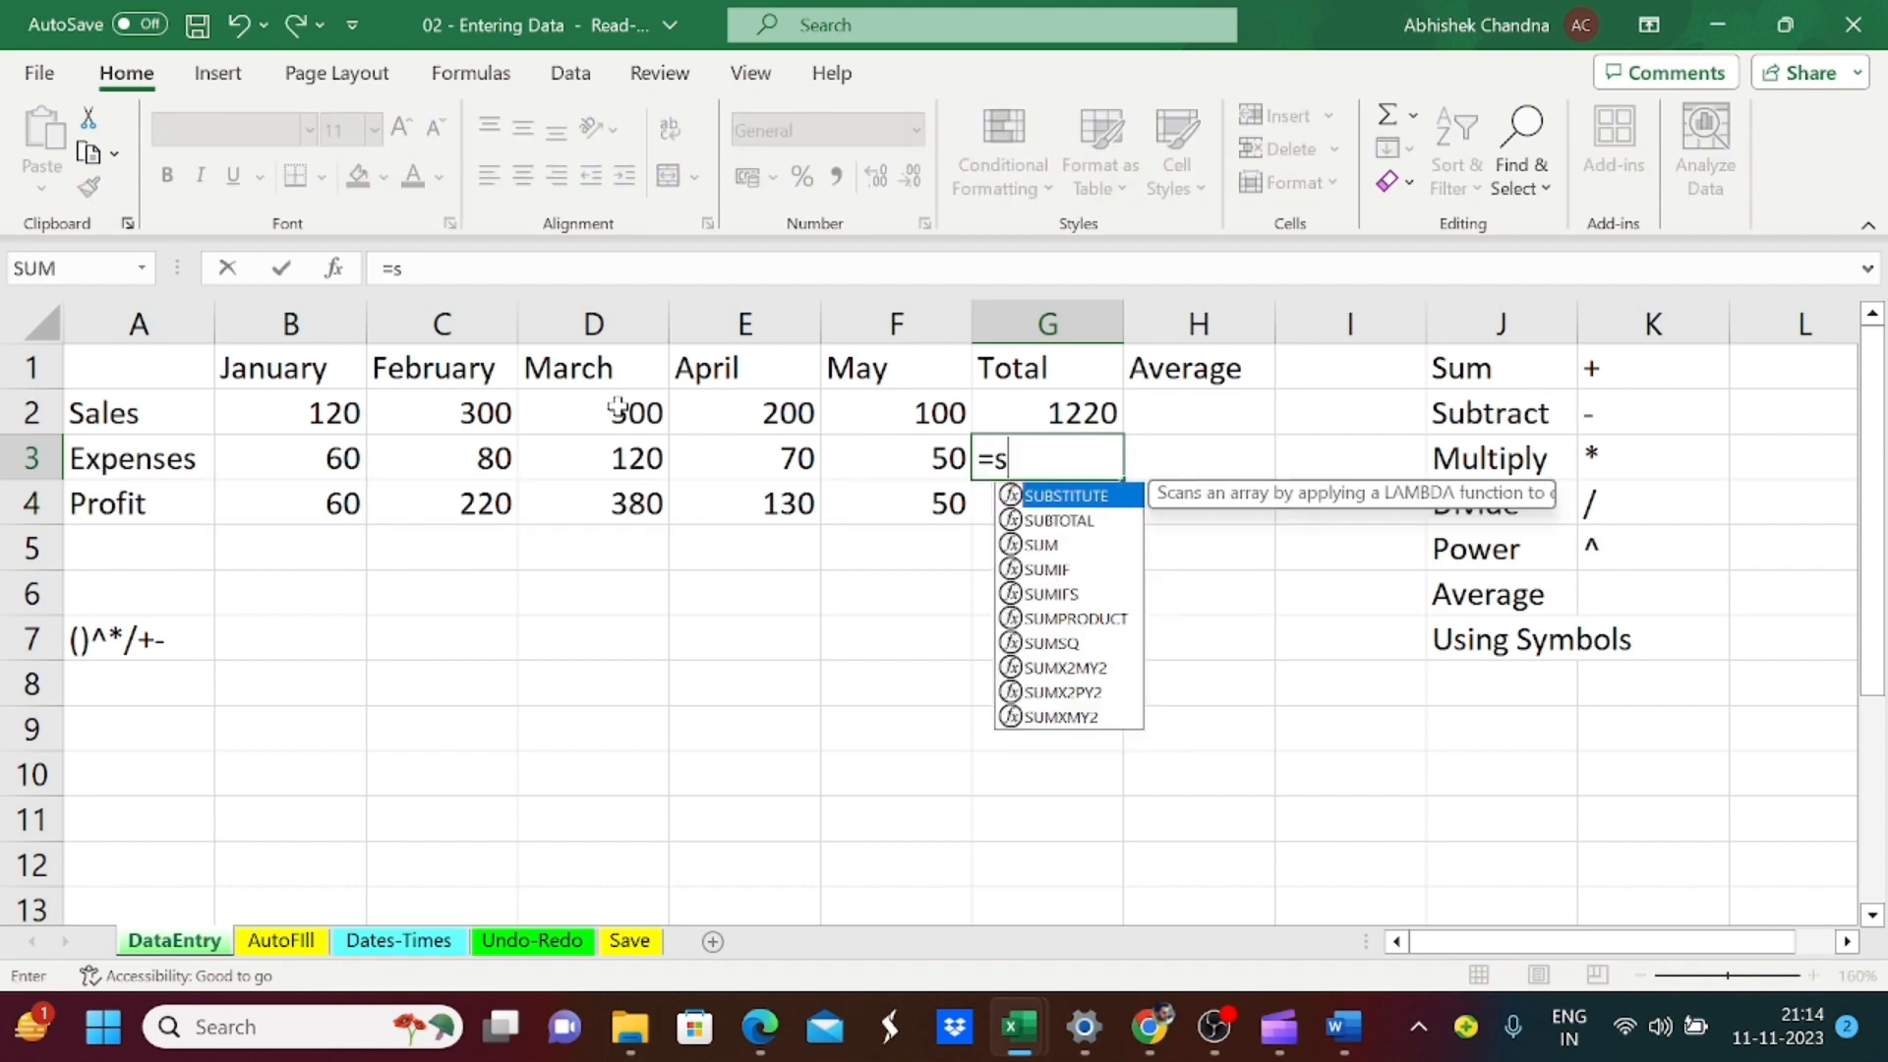
type("um")
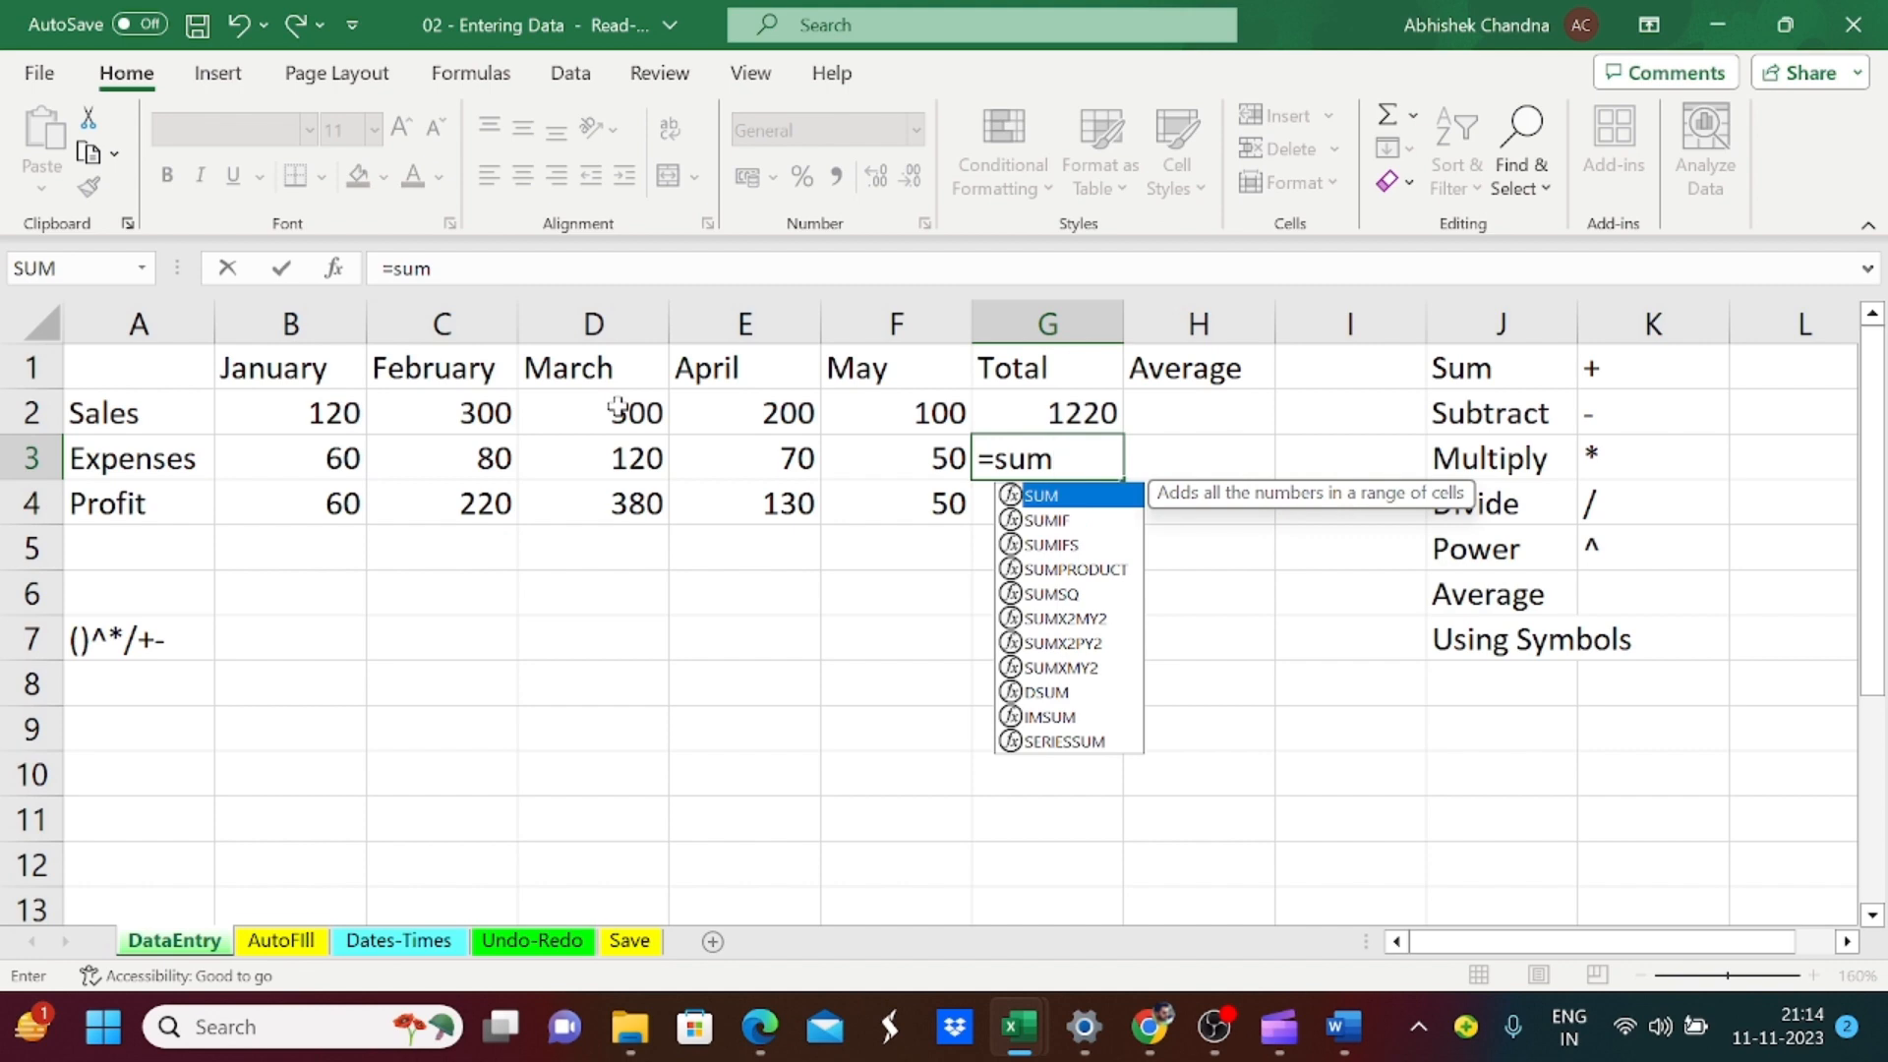
type("(")
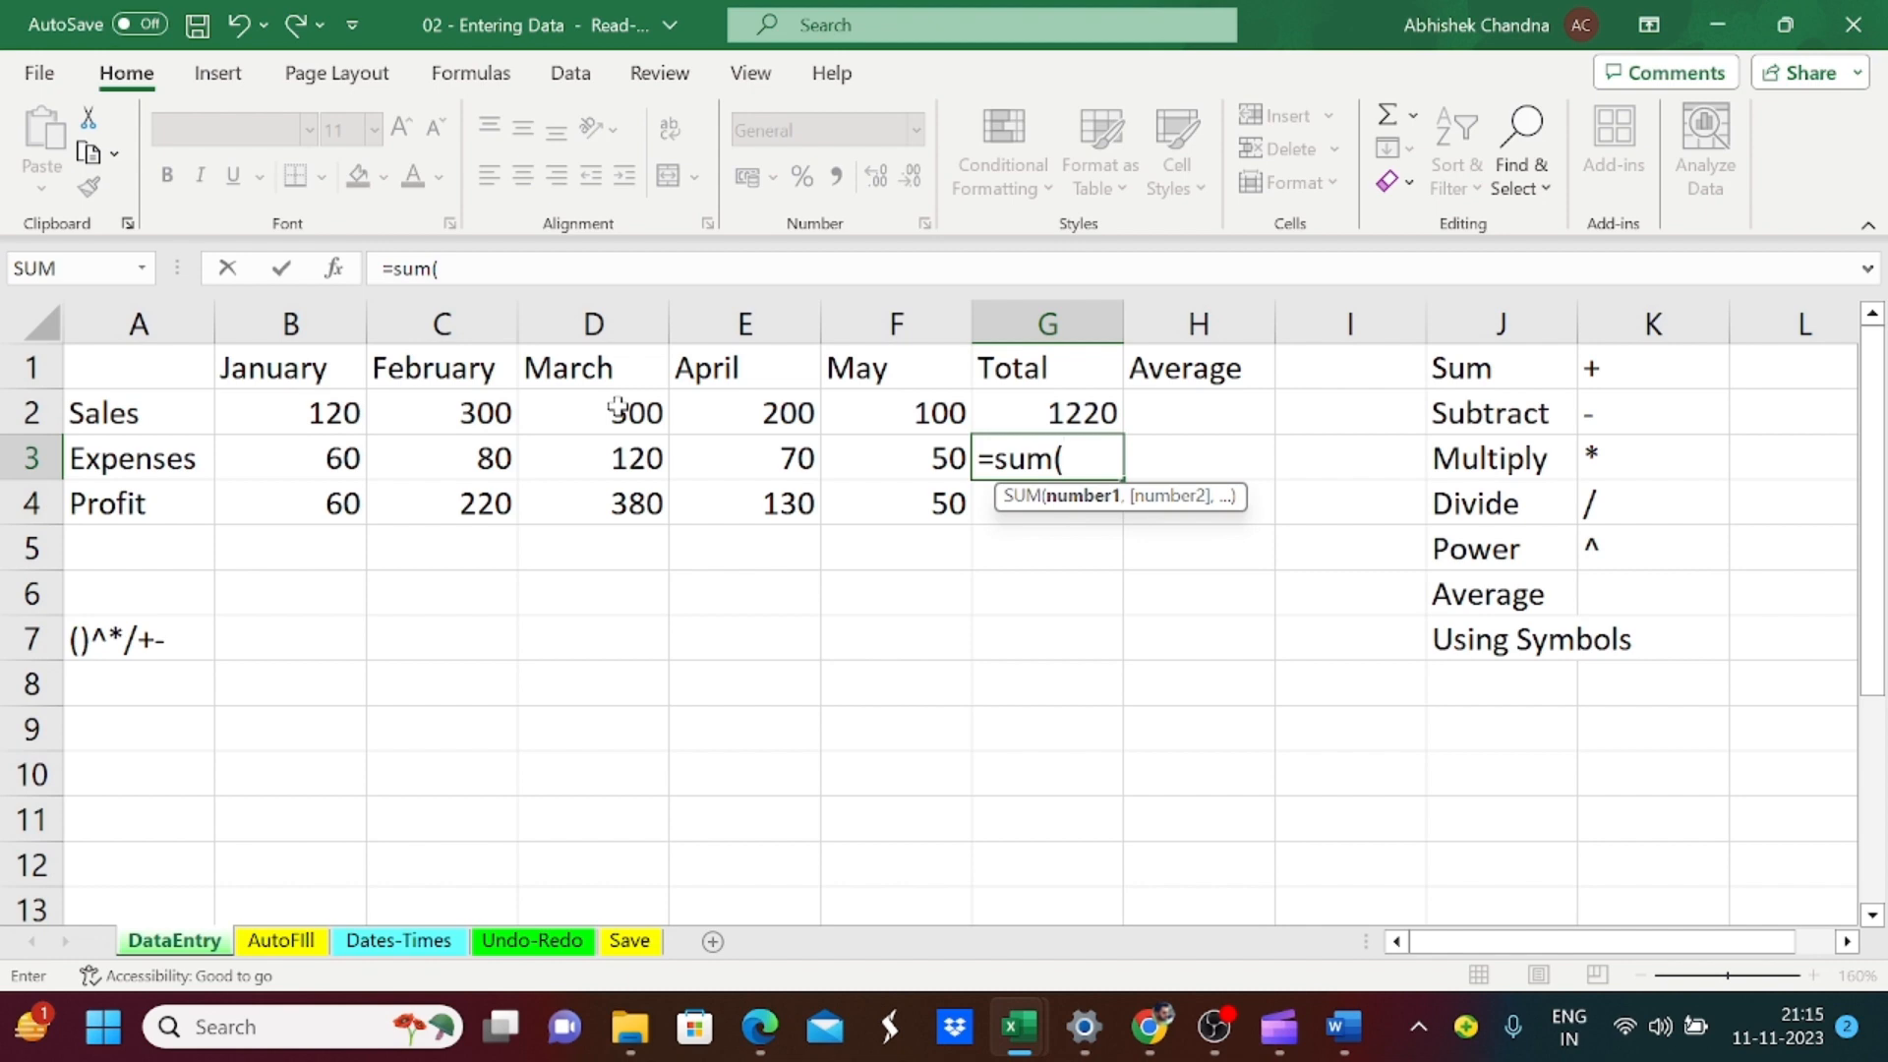
key("Left")
key("Right")
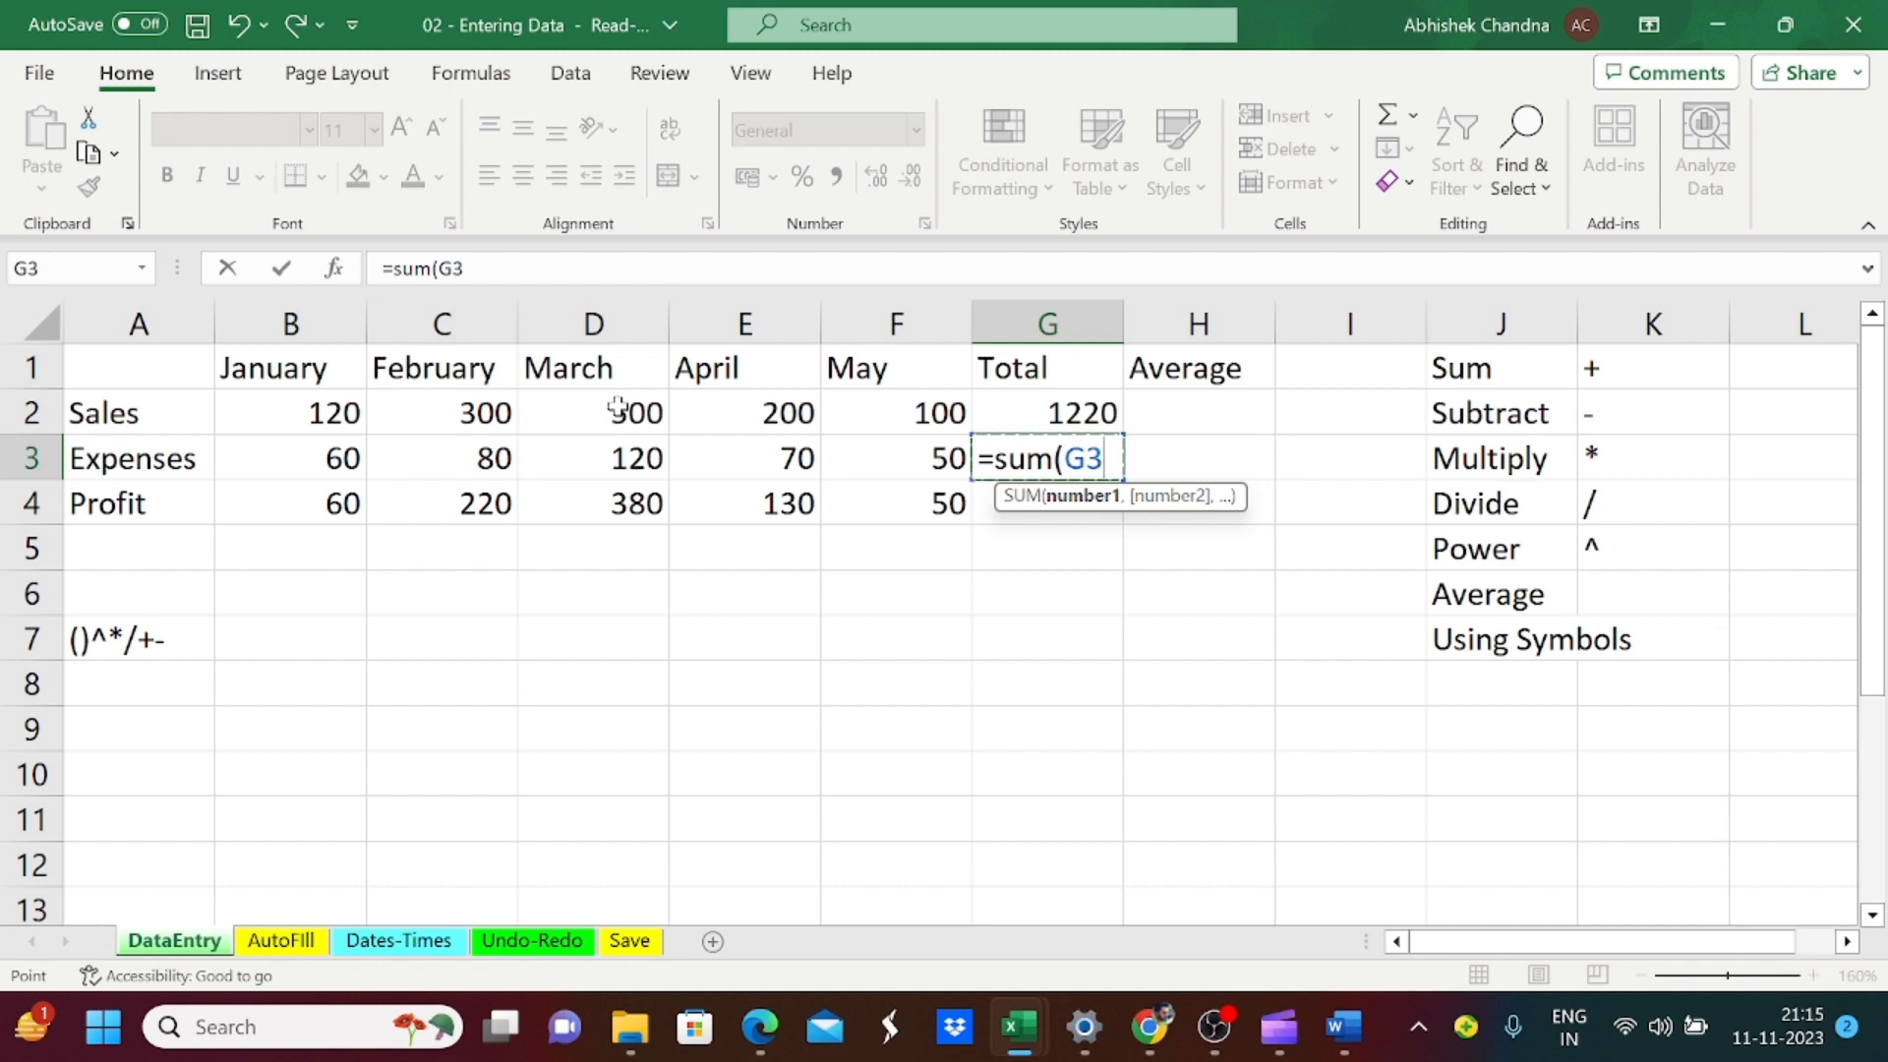
key("BackSpace")
type("b3")
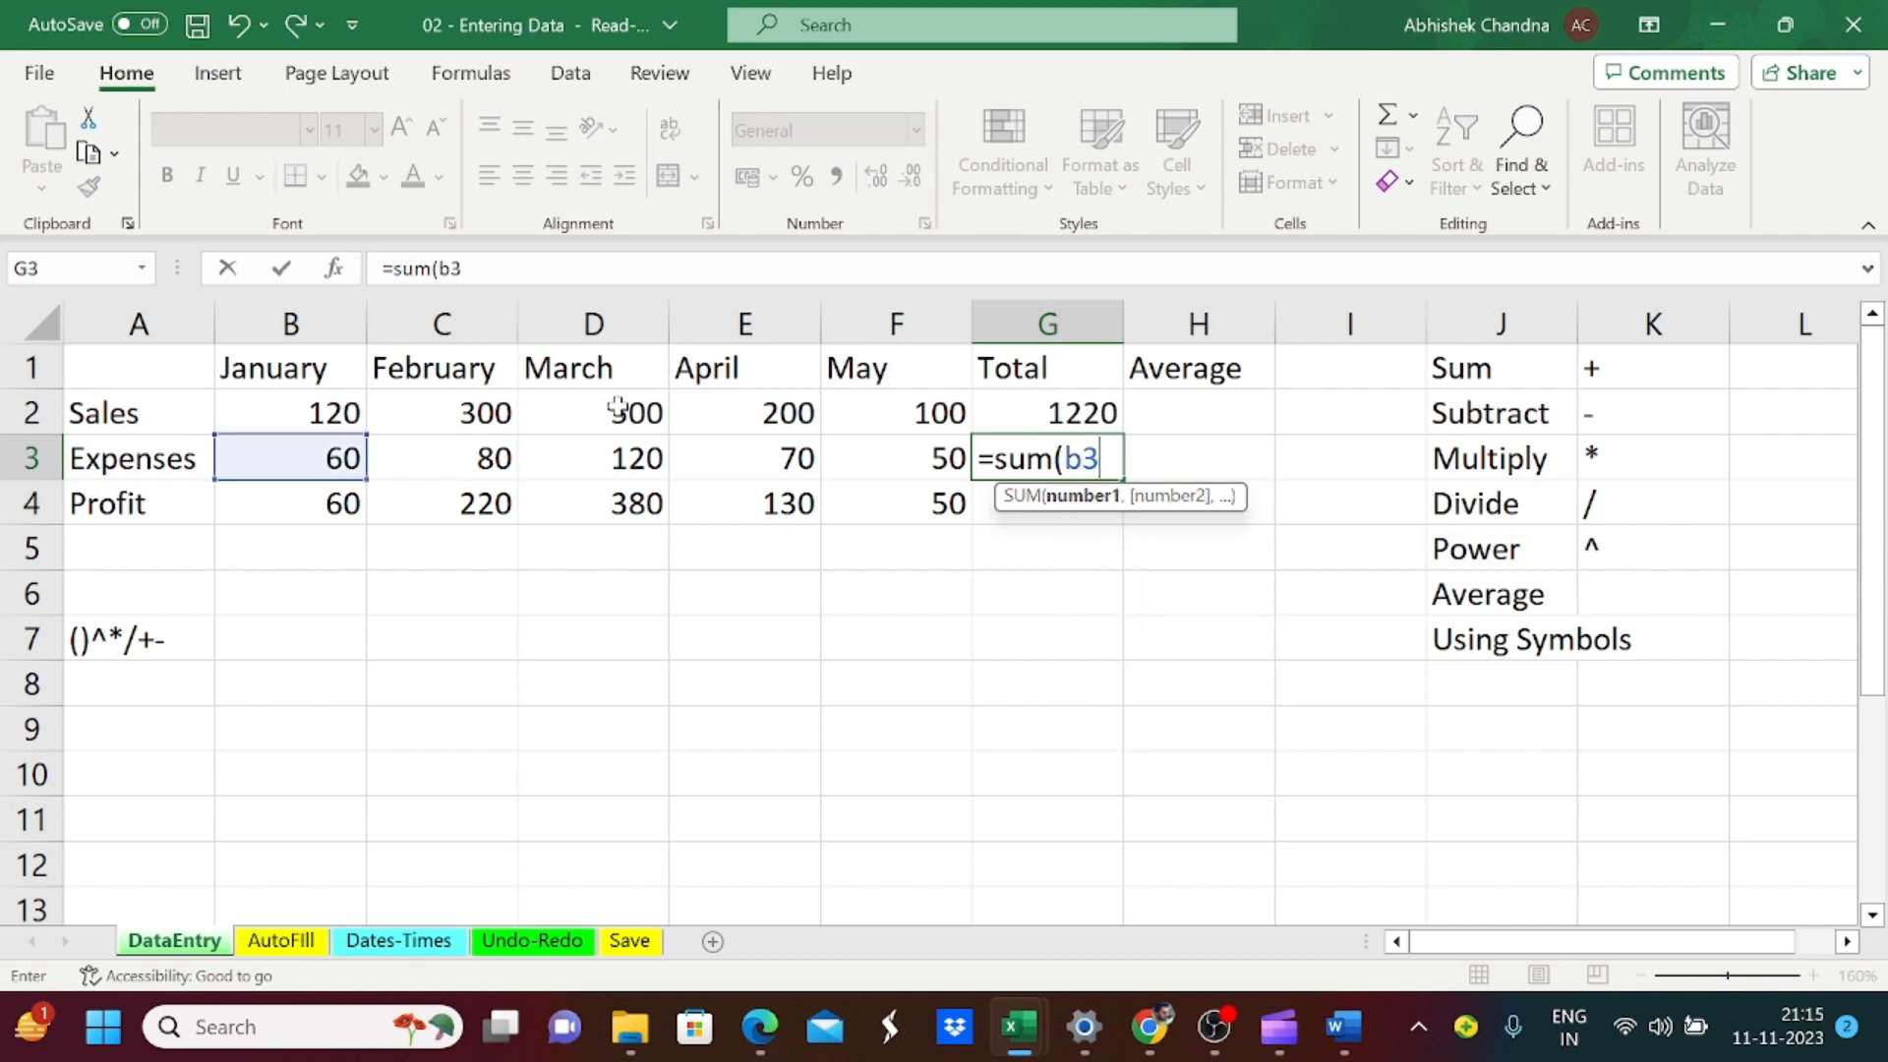
type(":f3")
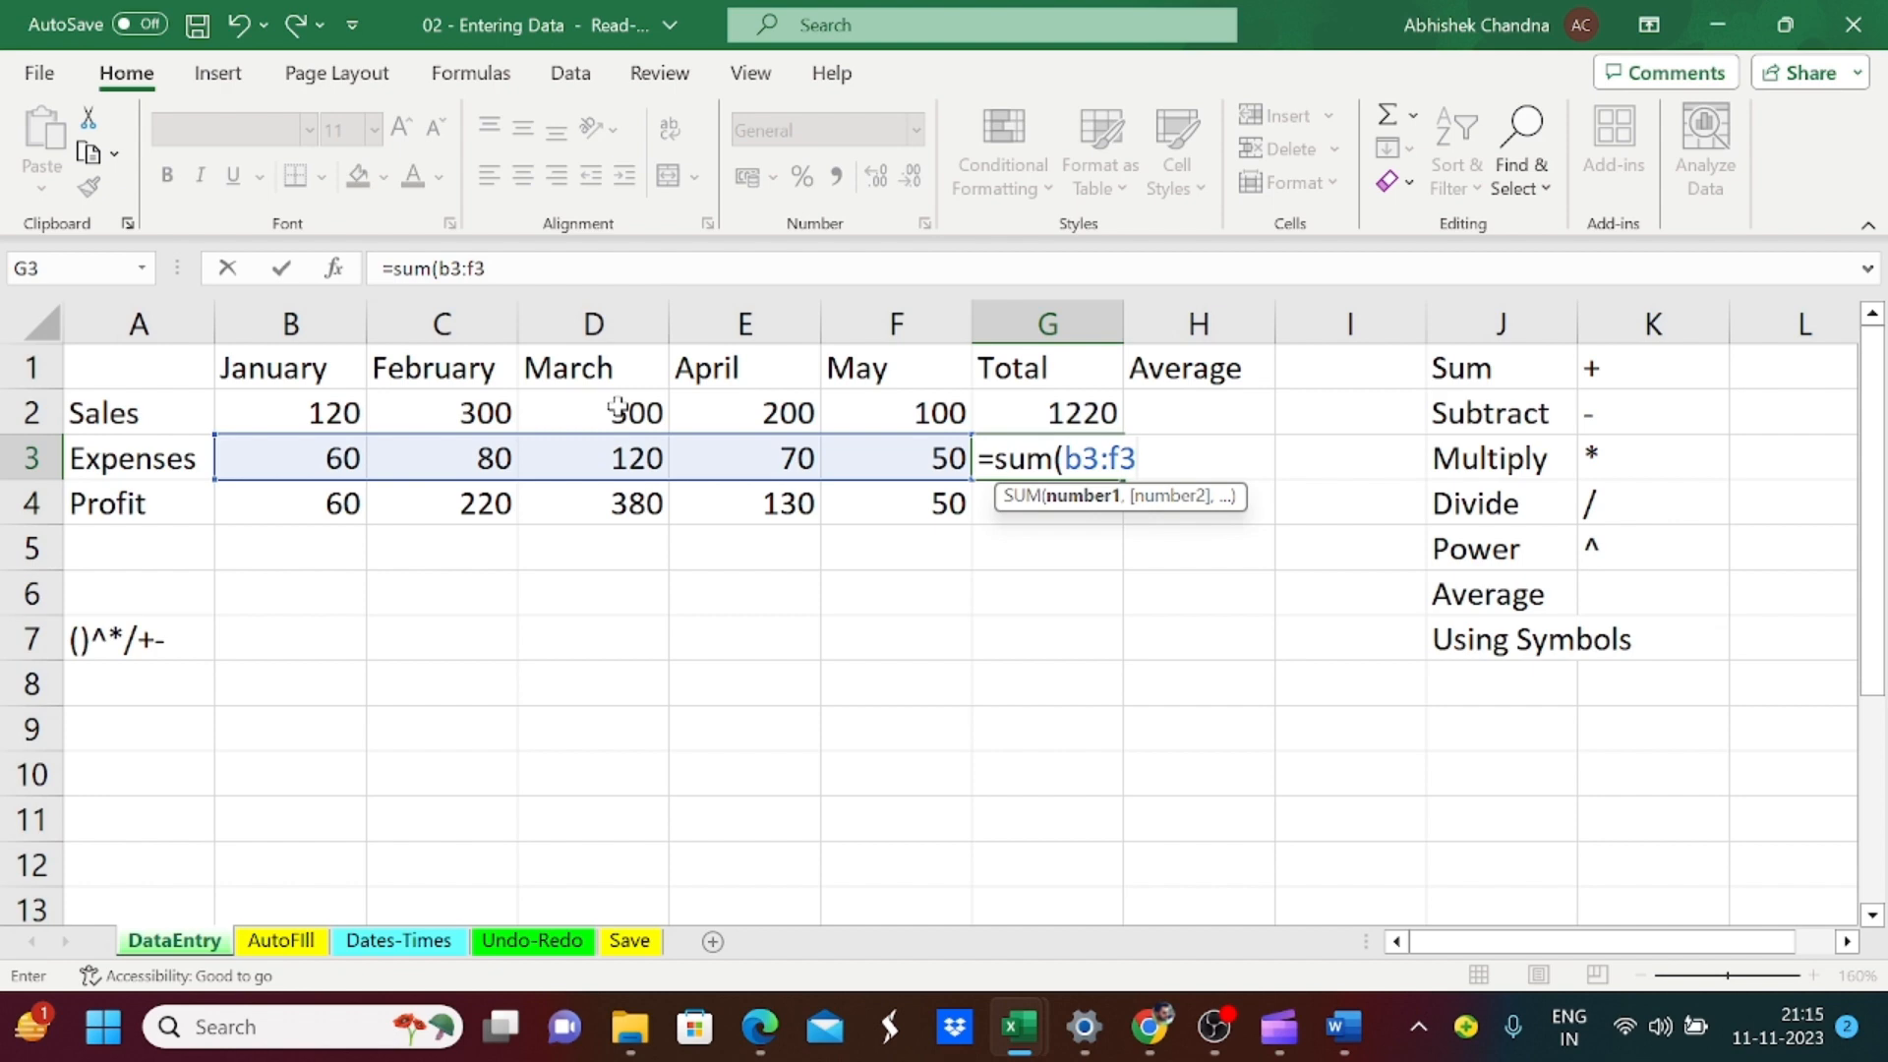
type(")")
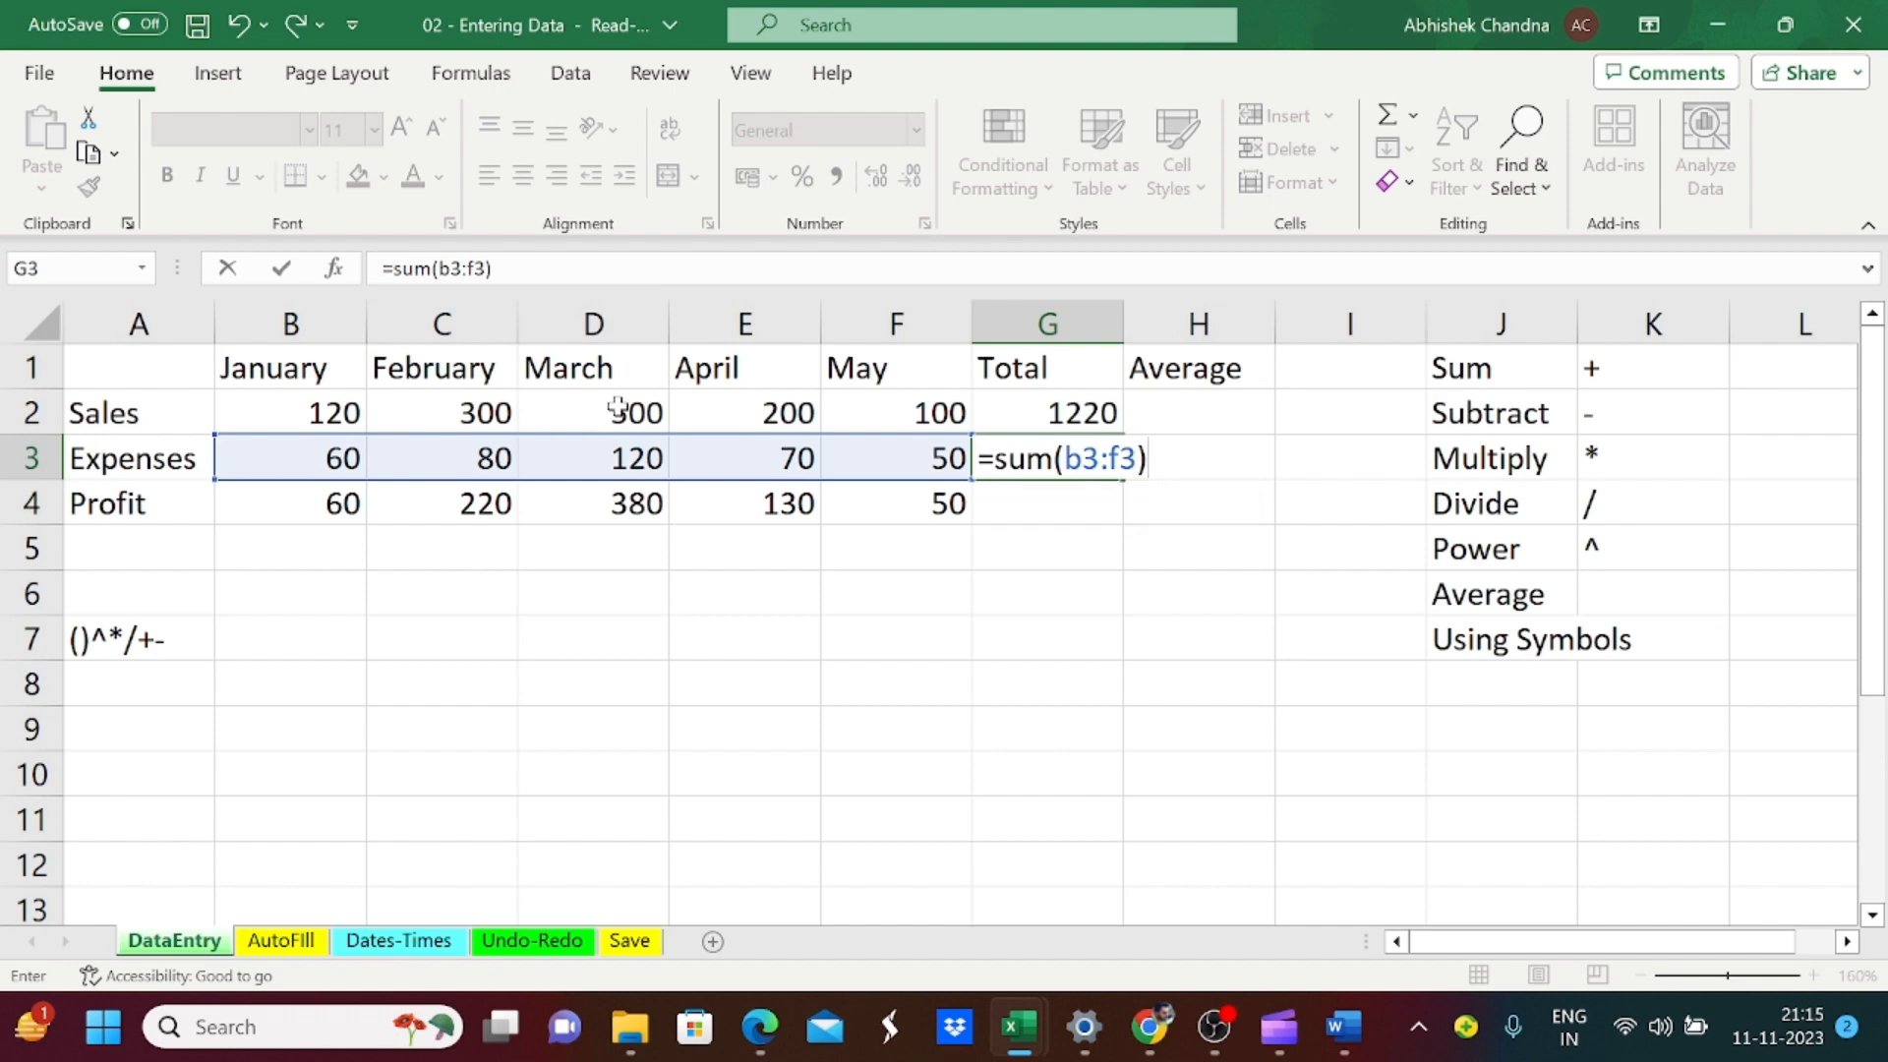
key("Return")
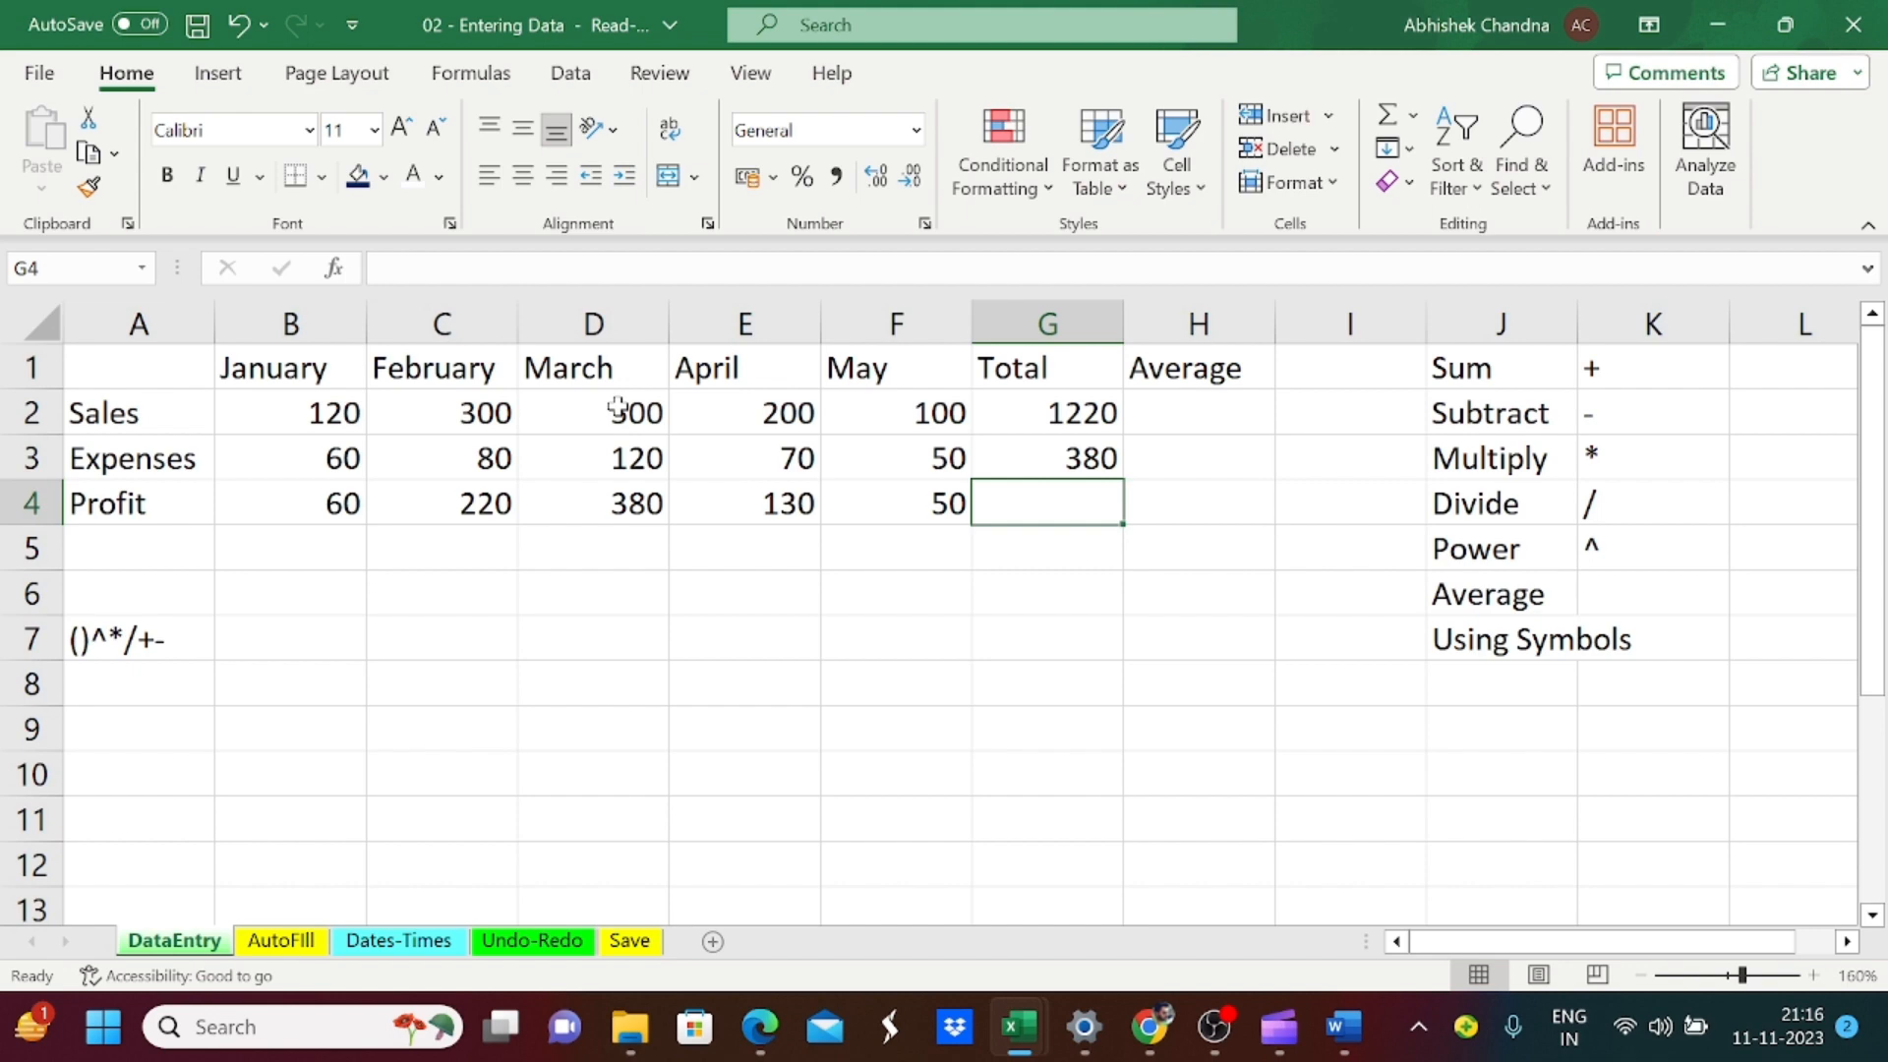
Step: Enter the Profit total in cell G4 with the formula =sum(B4:F4), picking the January to May range on the sheet
type("=")
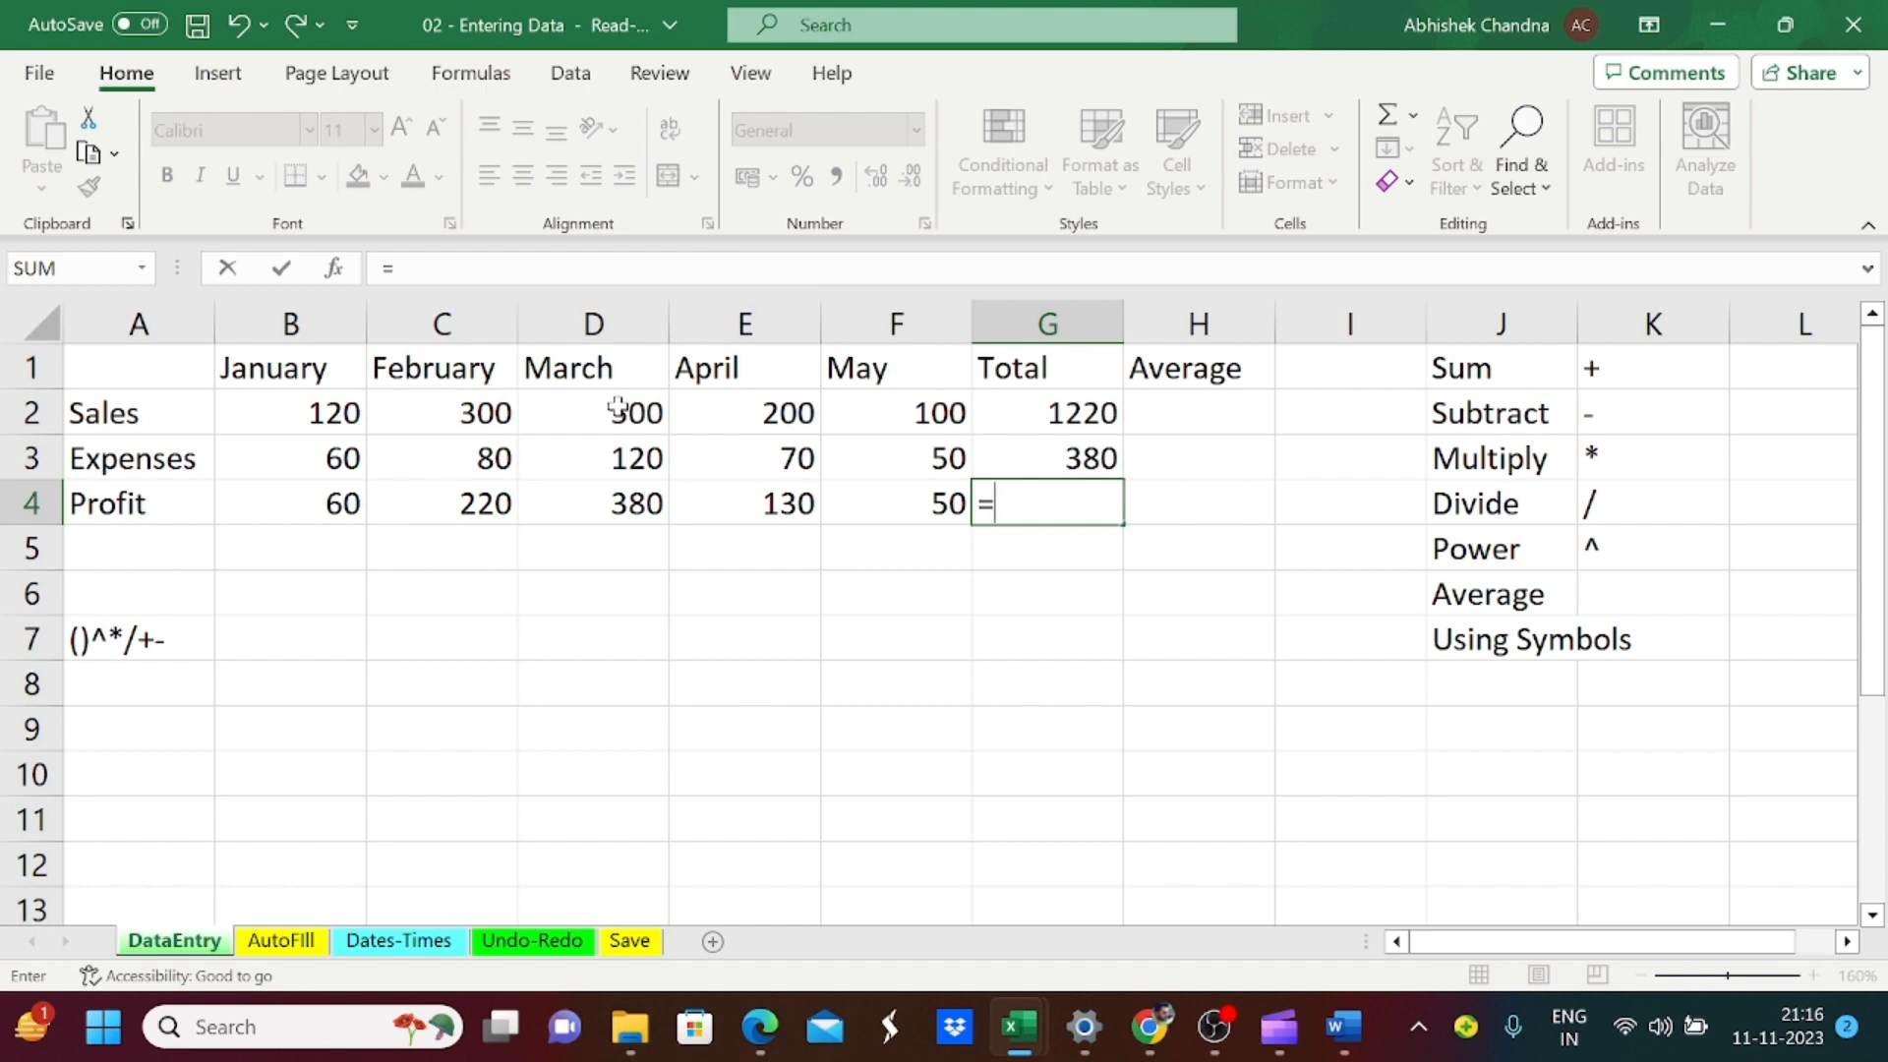
type("sum(")
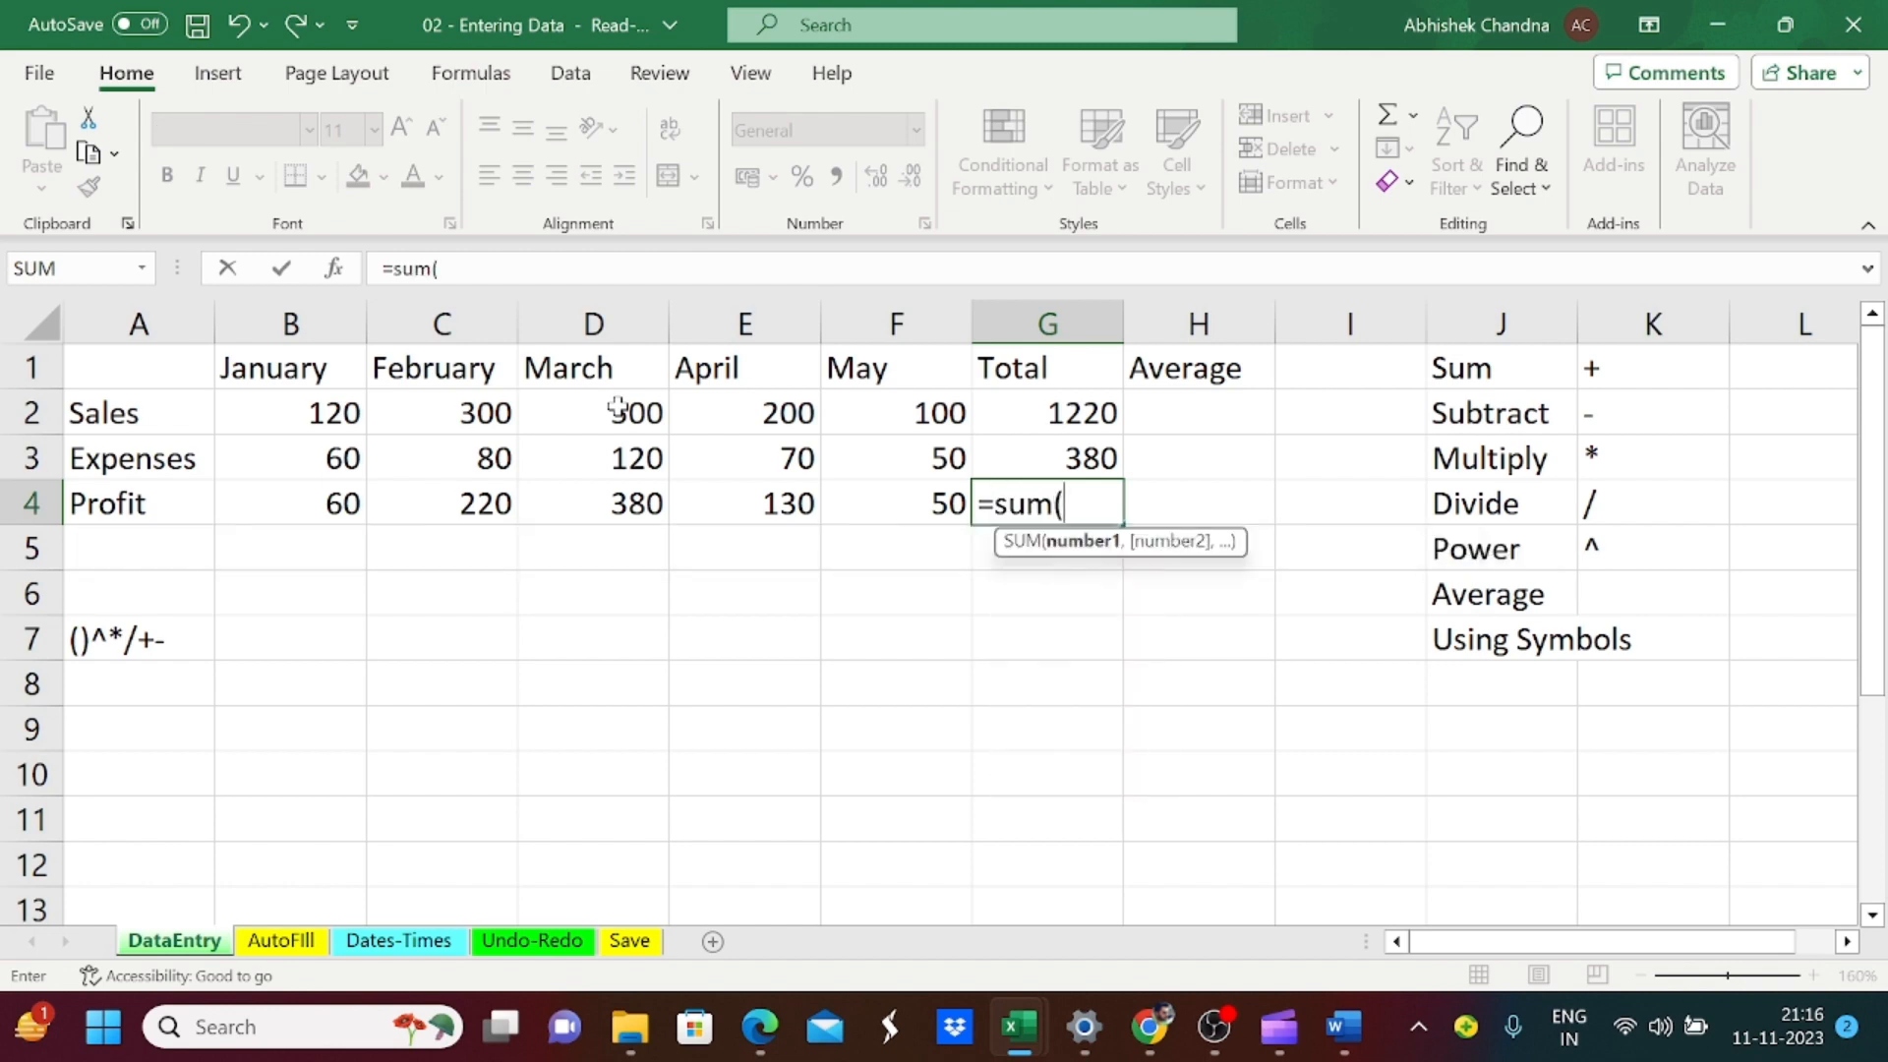
key("Left")
key("Left")
key("Left")
key("Left")
key("Left")
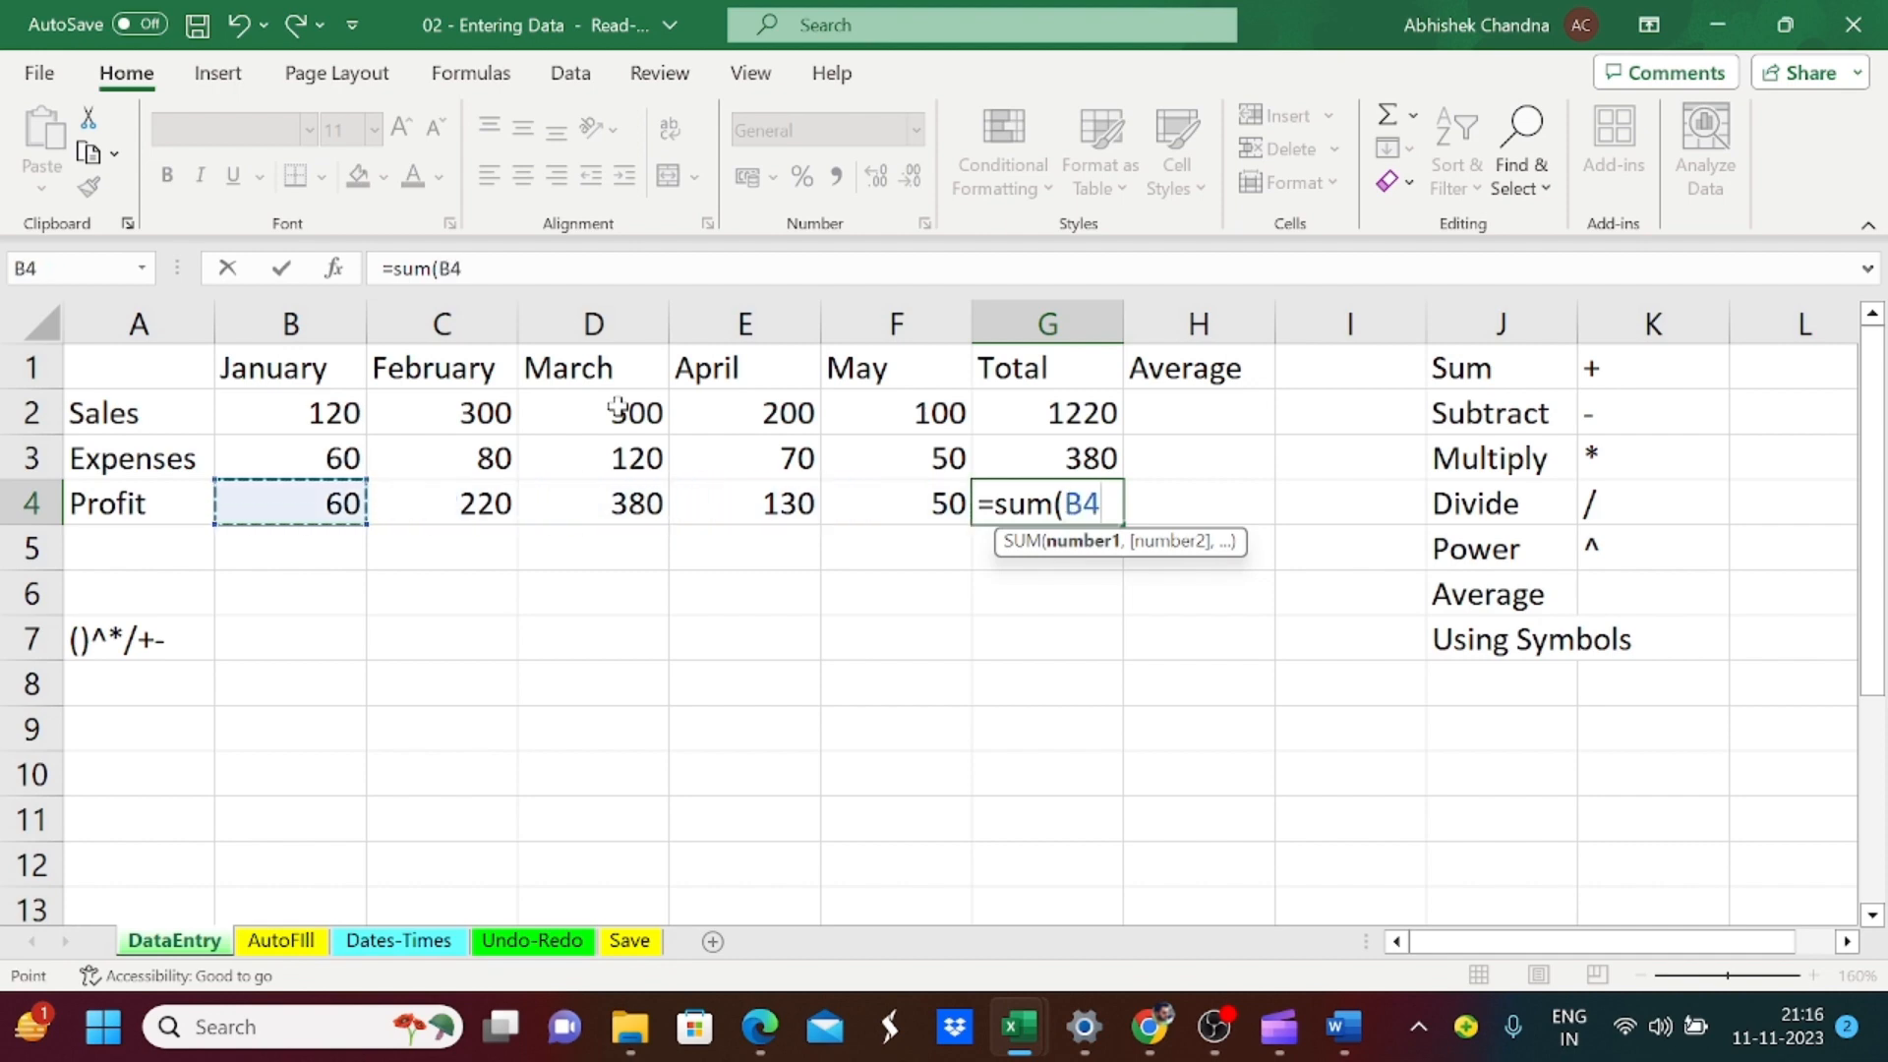
key("shift+Right")
key("shift+Right")
key("shift+Right")
key("shift+Right")
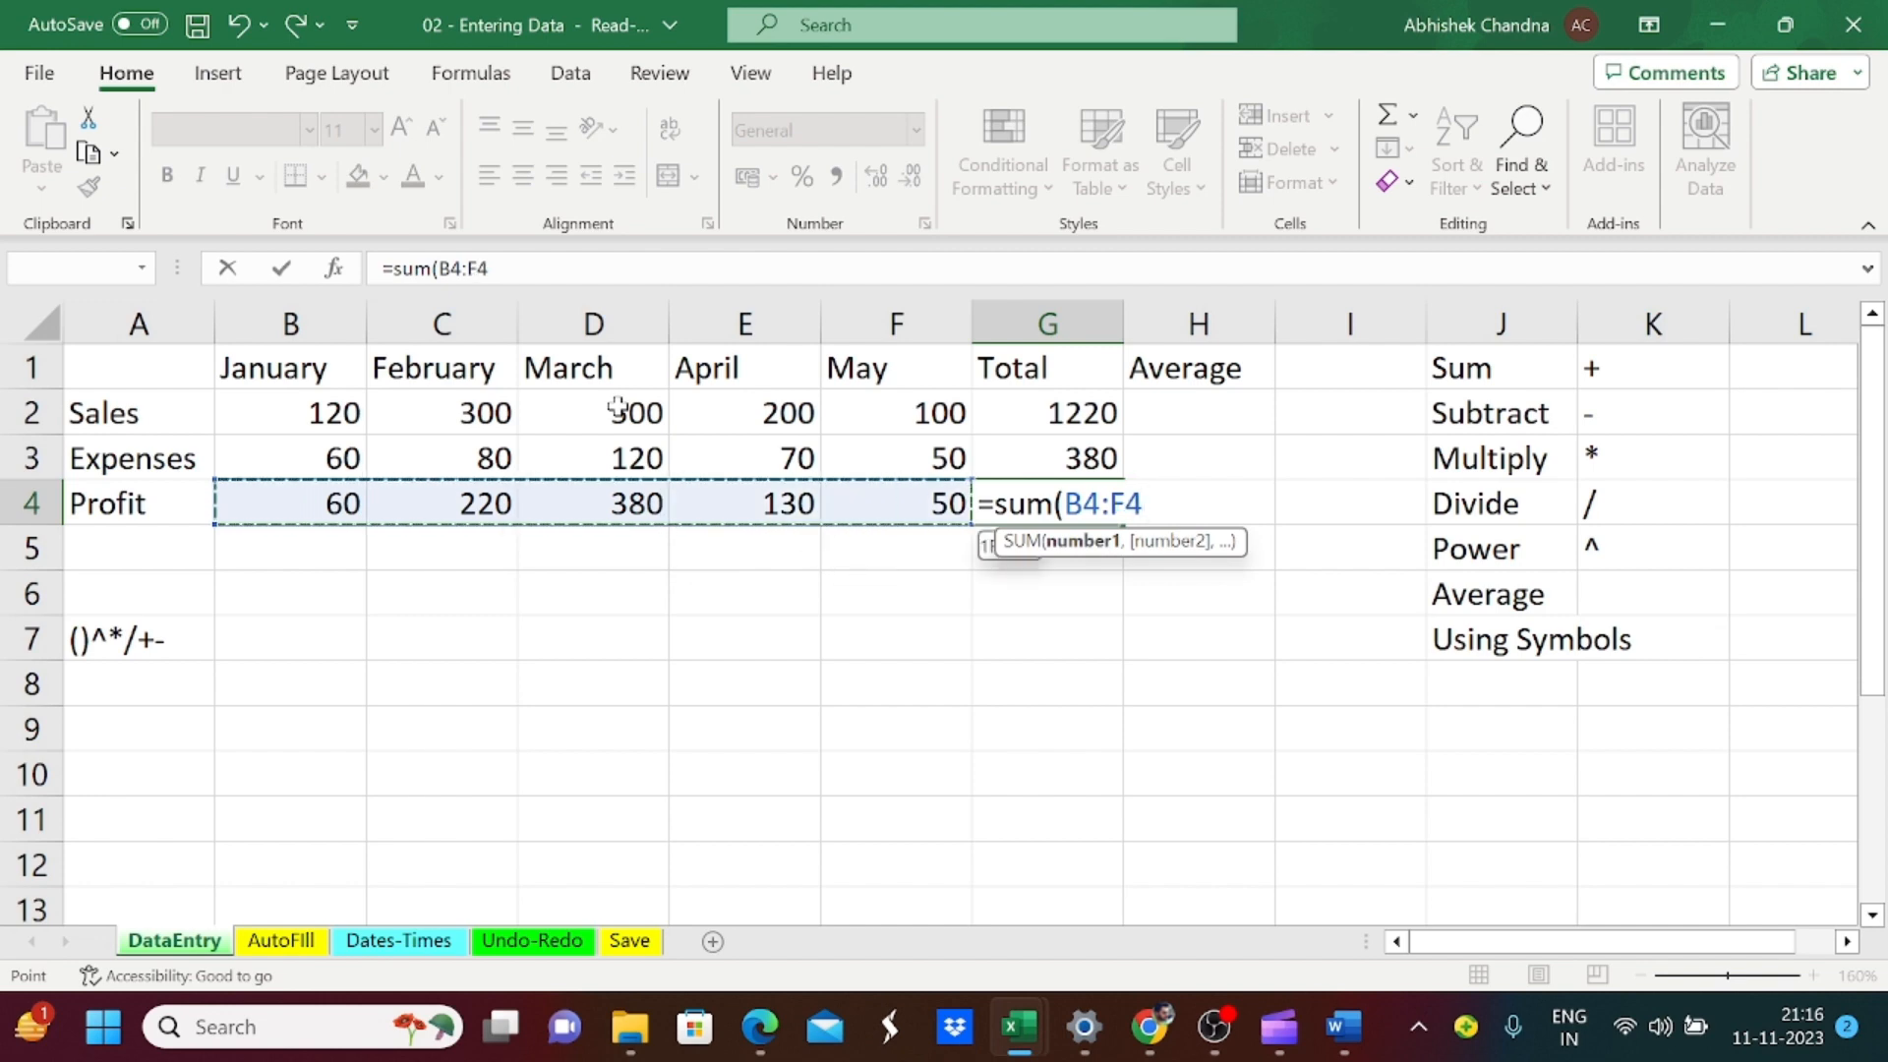
type(")")
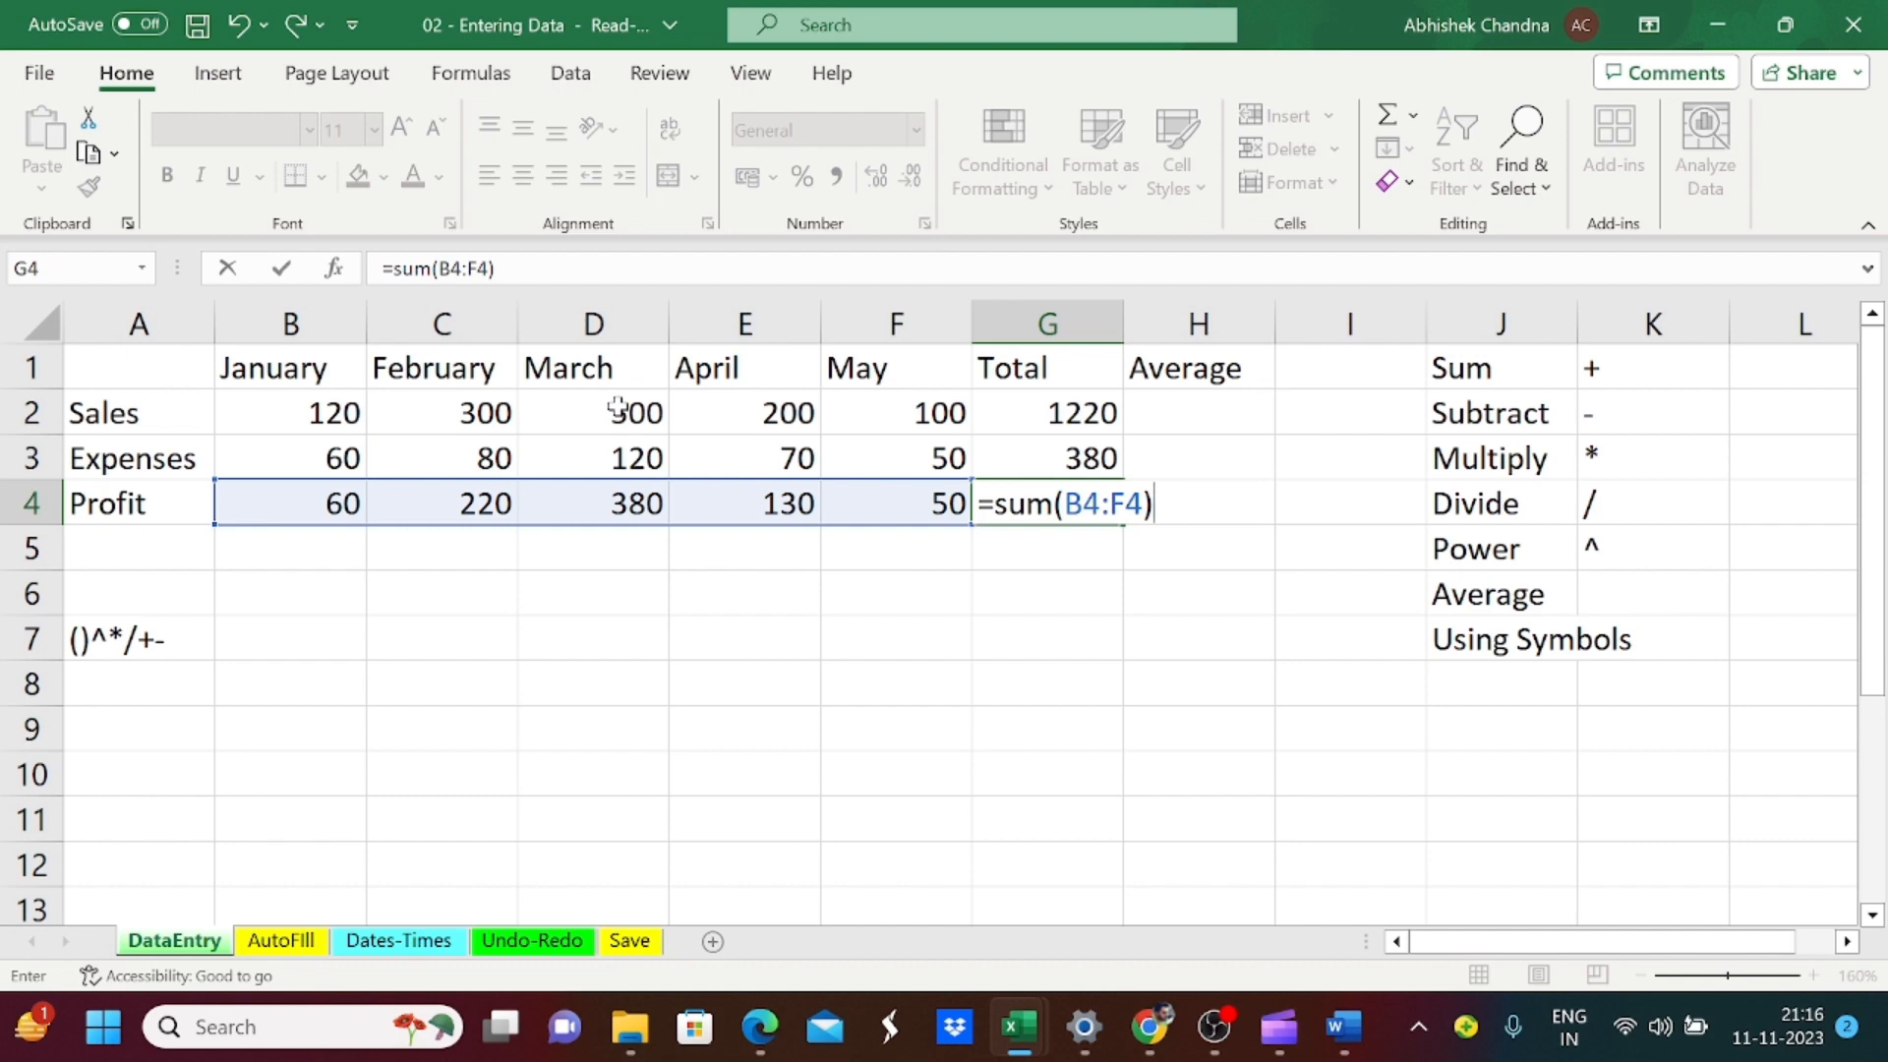
key("Tab")
key("Return")
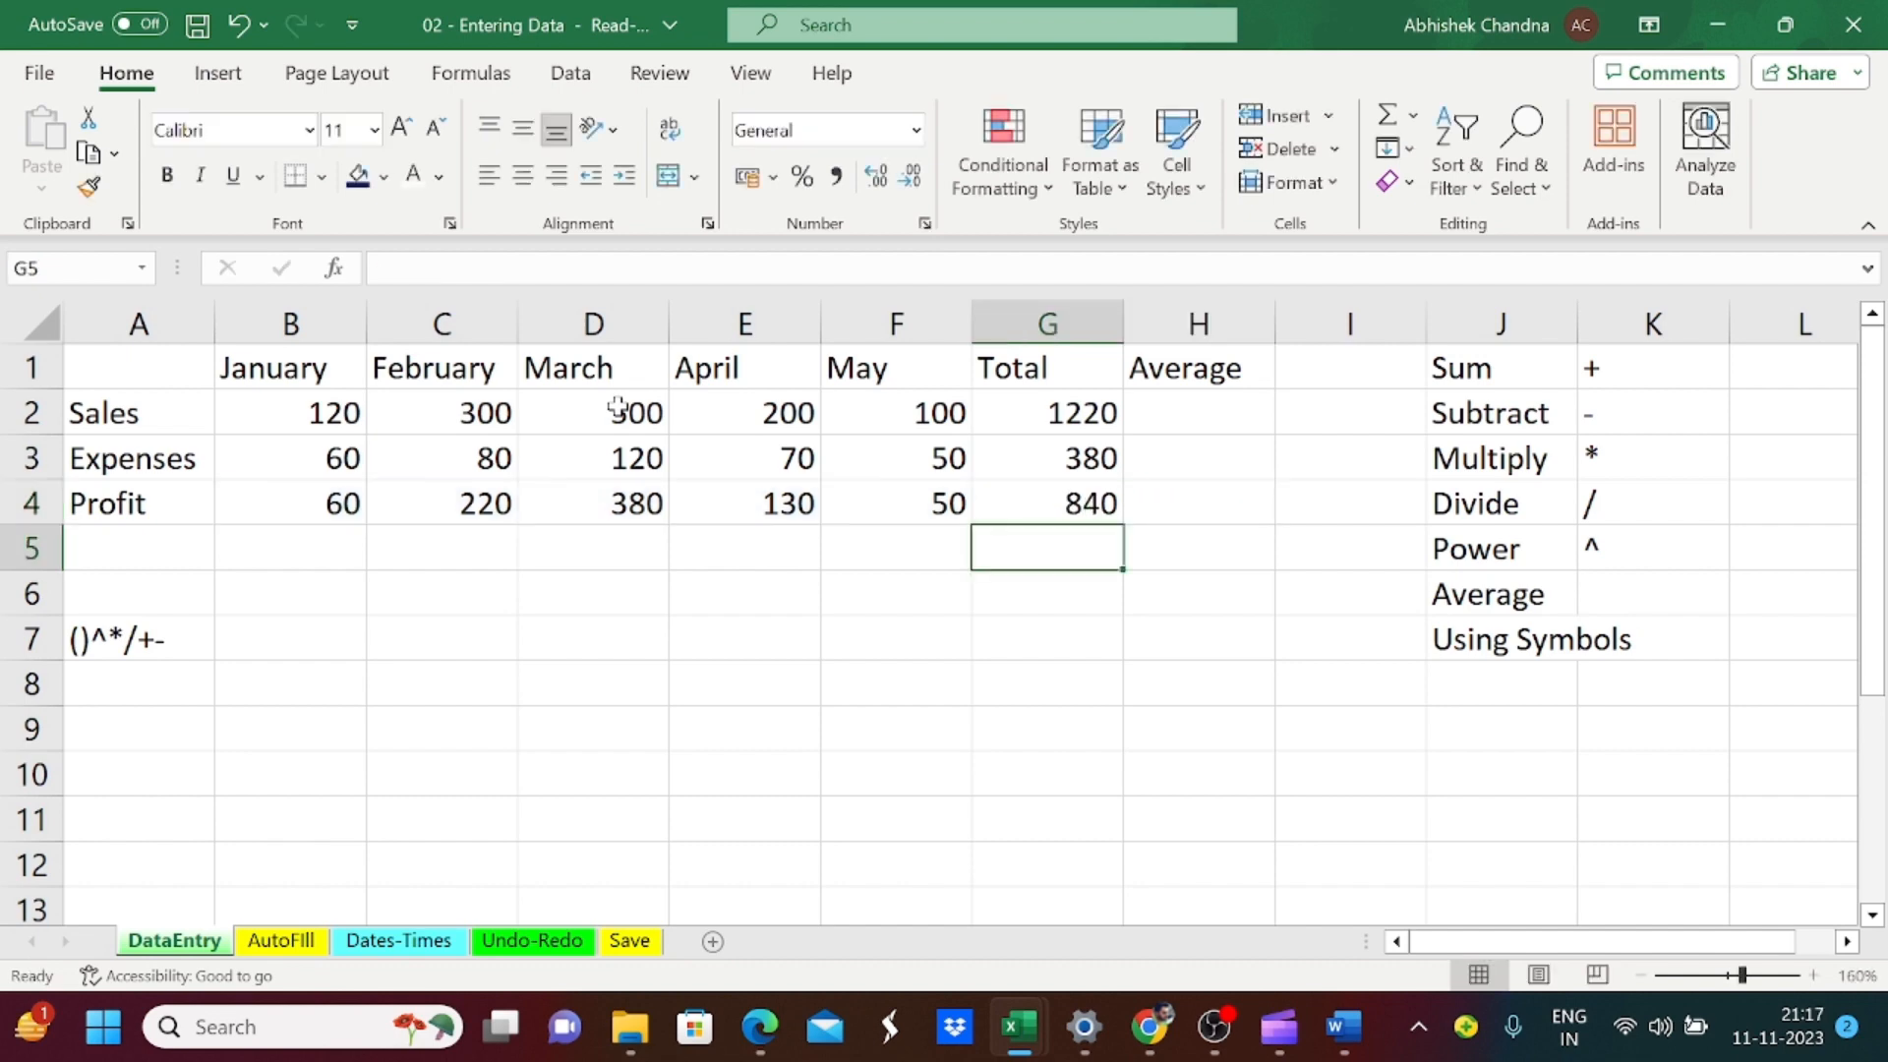
Step: Calculate the Sales average in cell H2 by dividing the total by the five months with the formula =G2/5
key("Up")
key("Up")
key("Up")
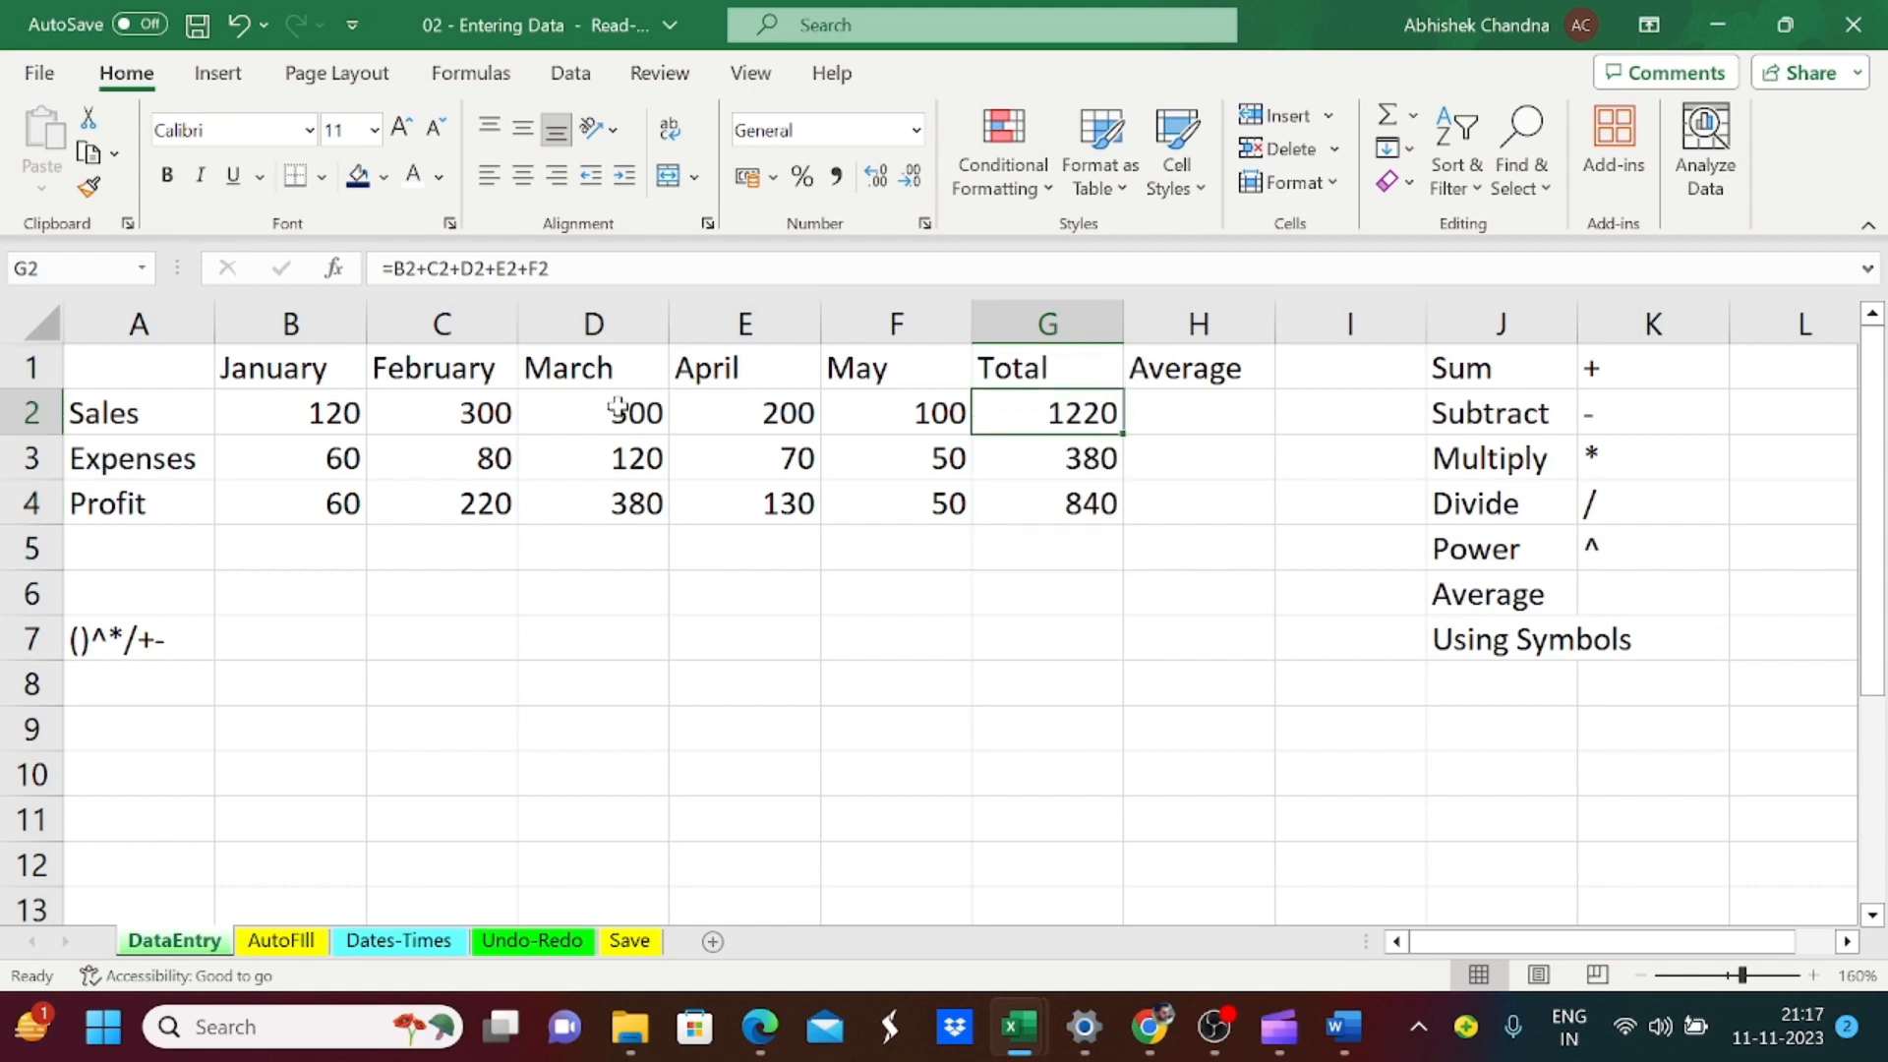
key("Right")
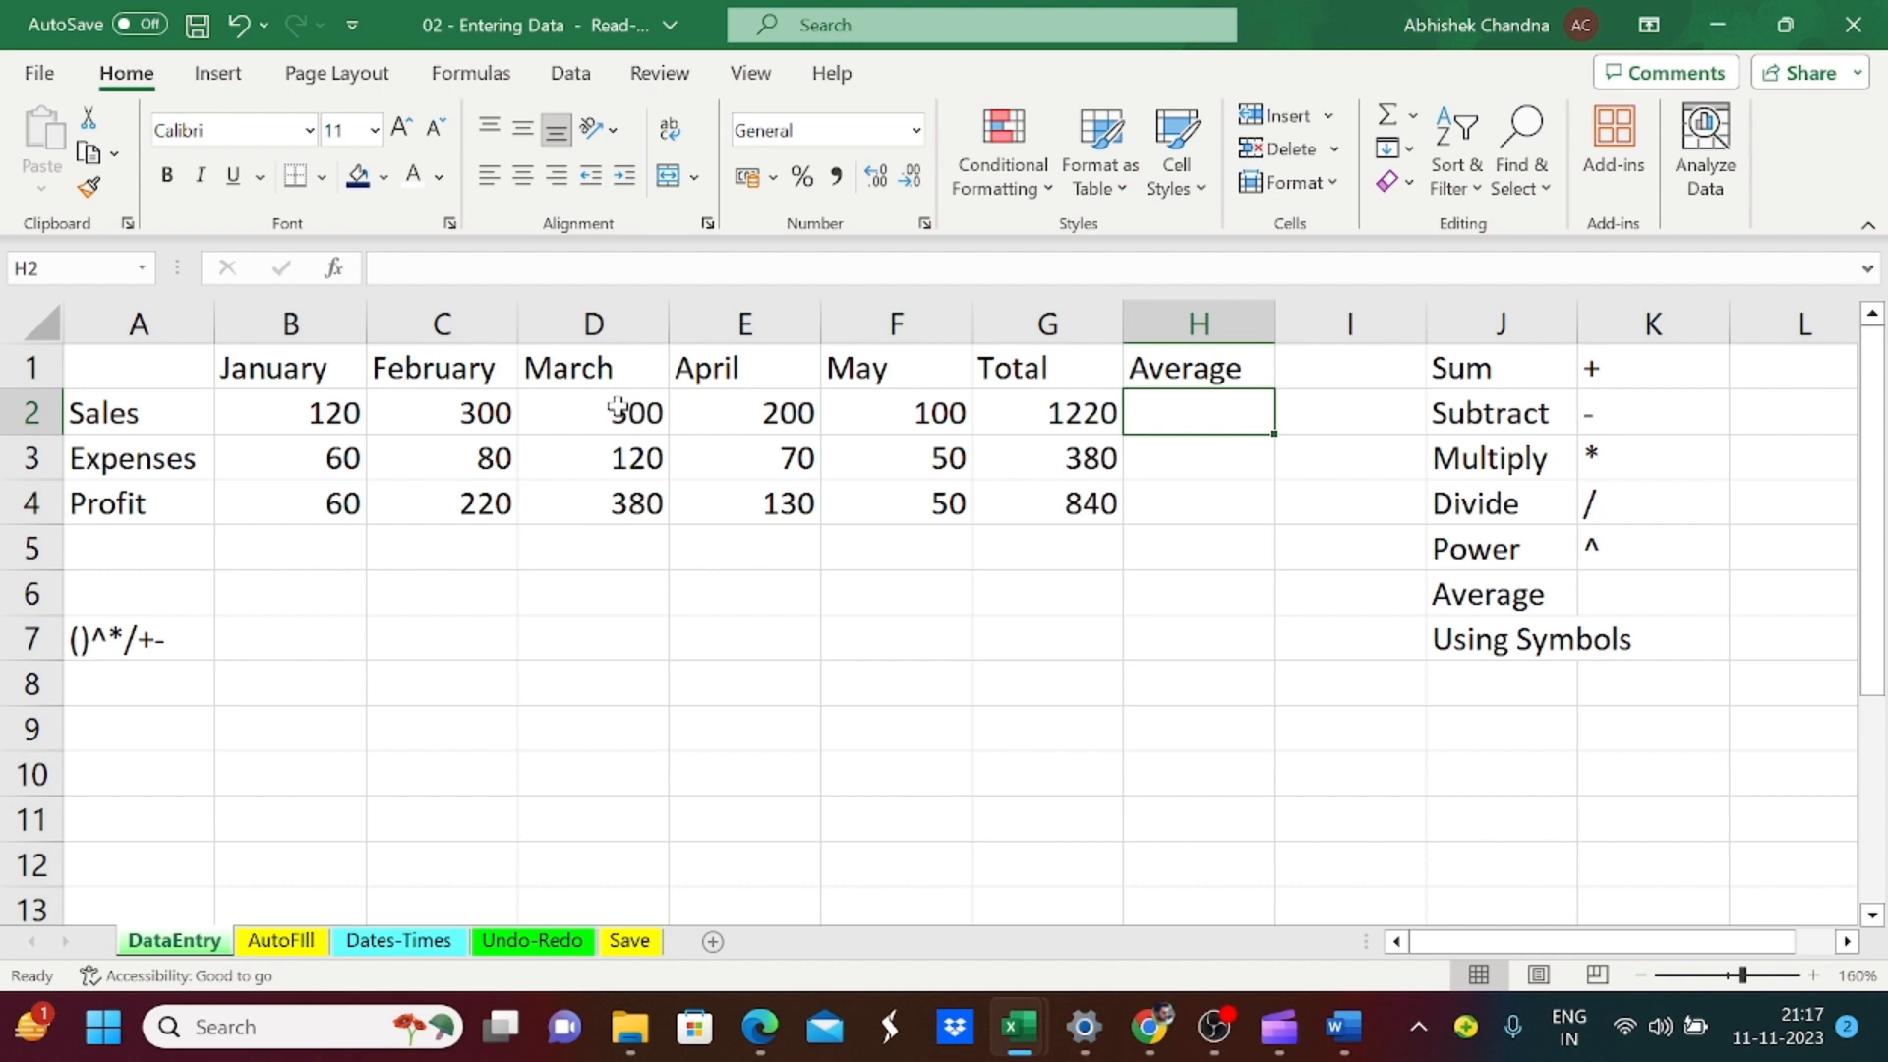
key("Left")
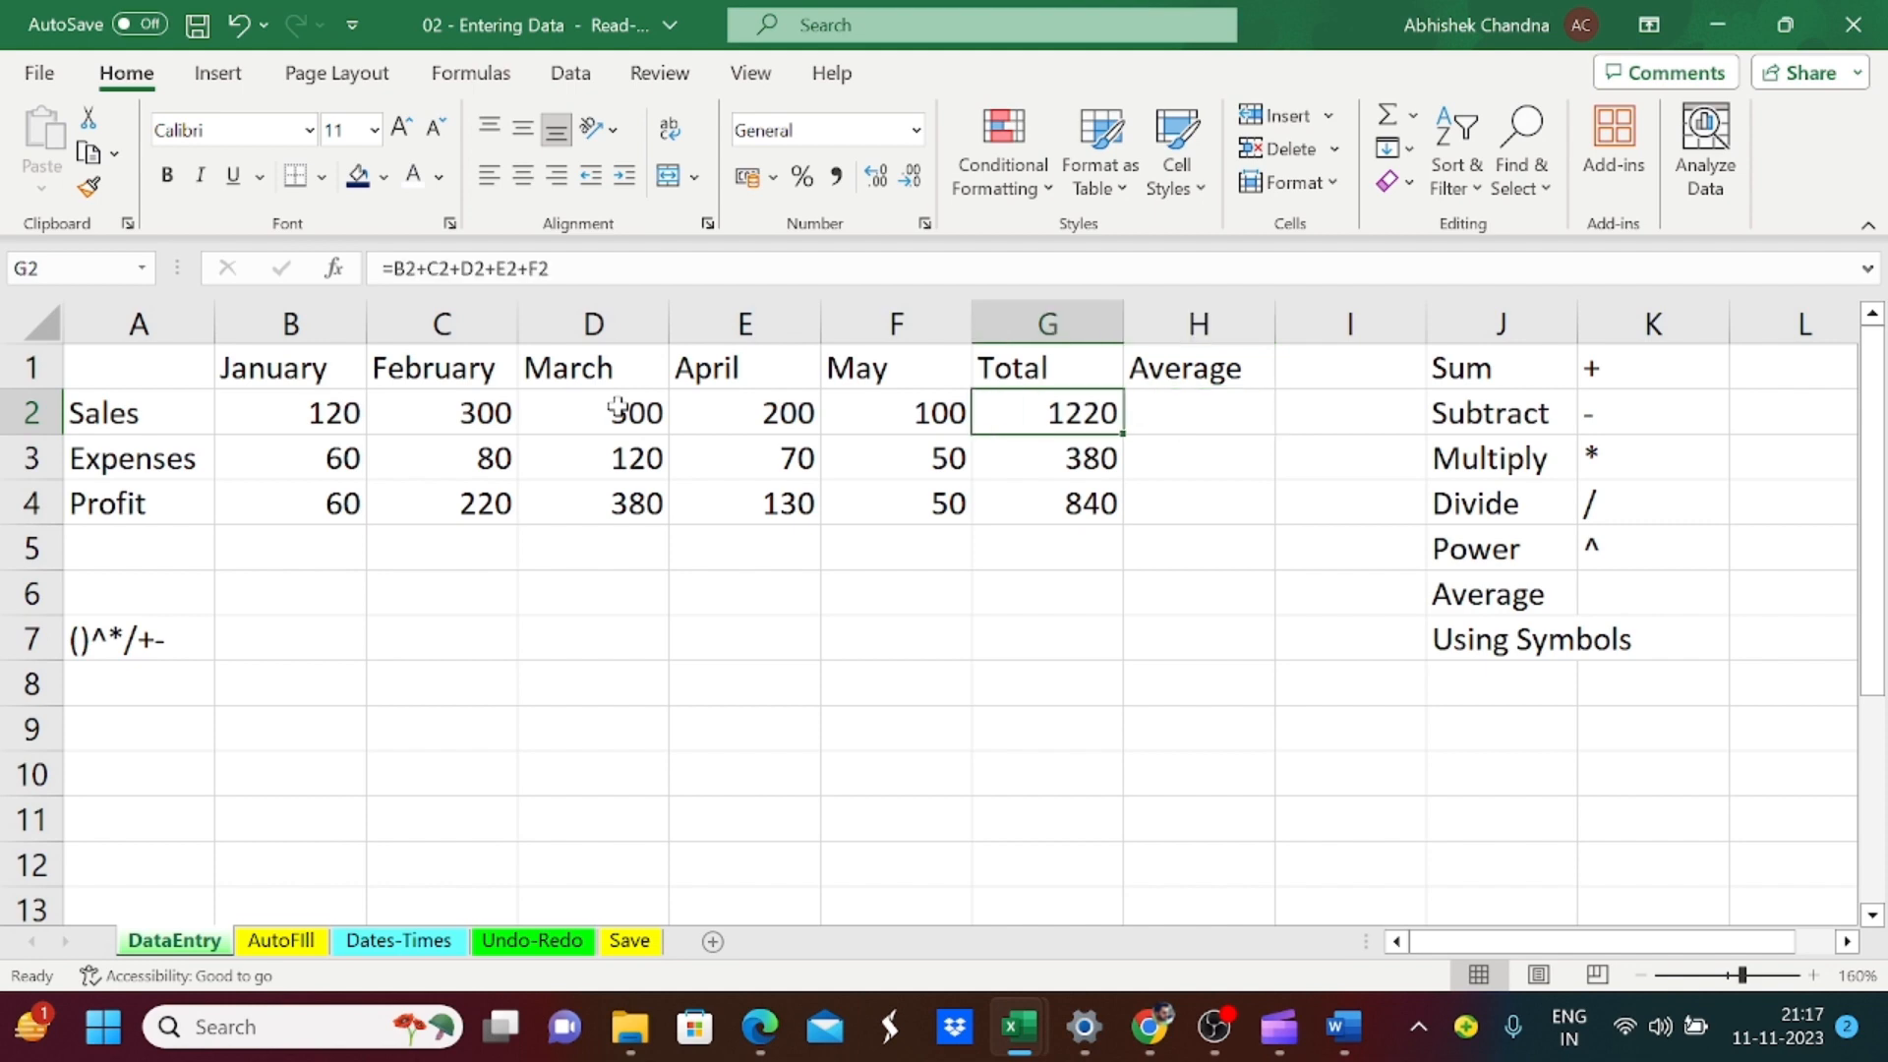
key("Right")
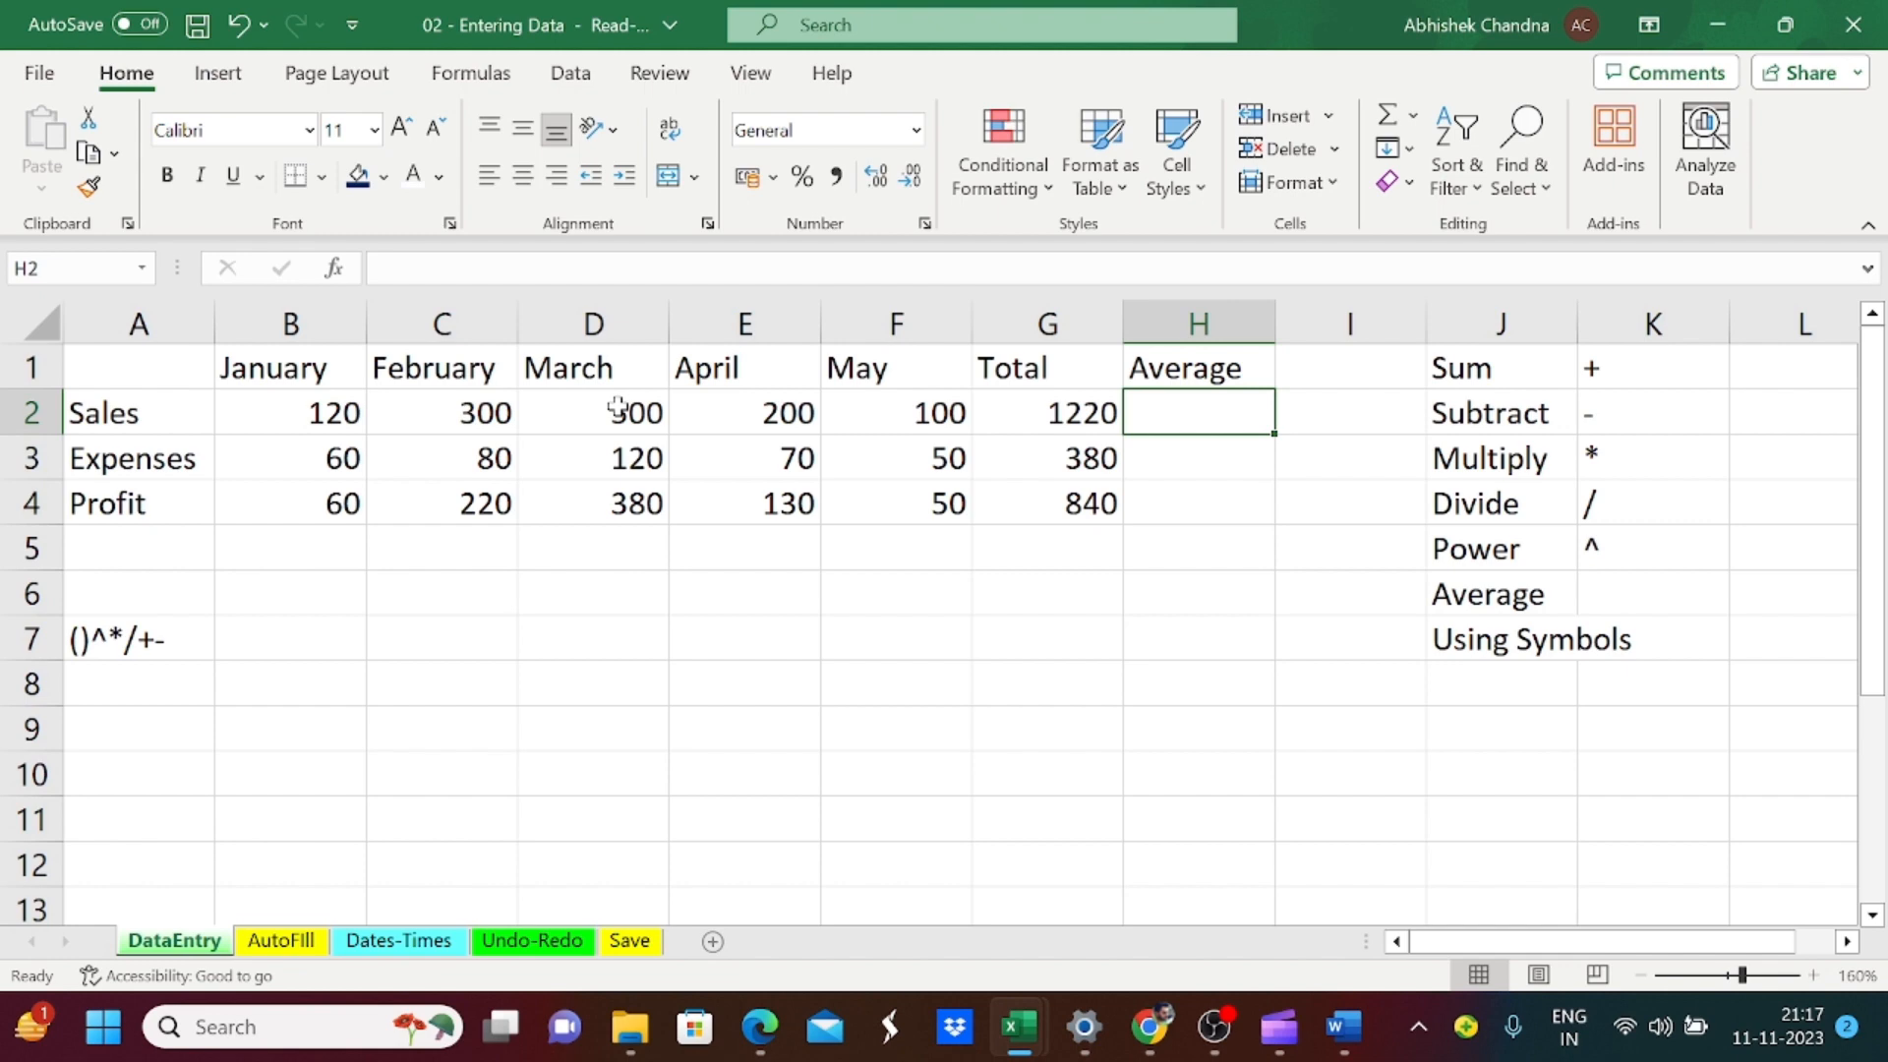
type("=")
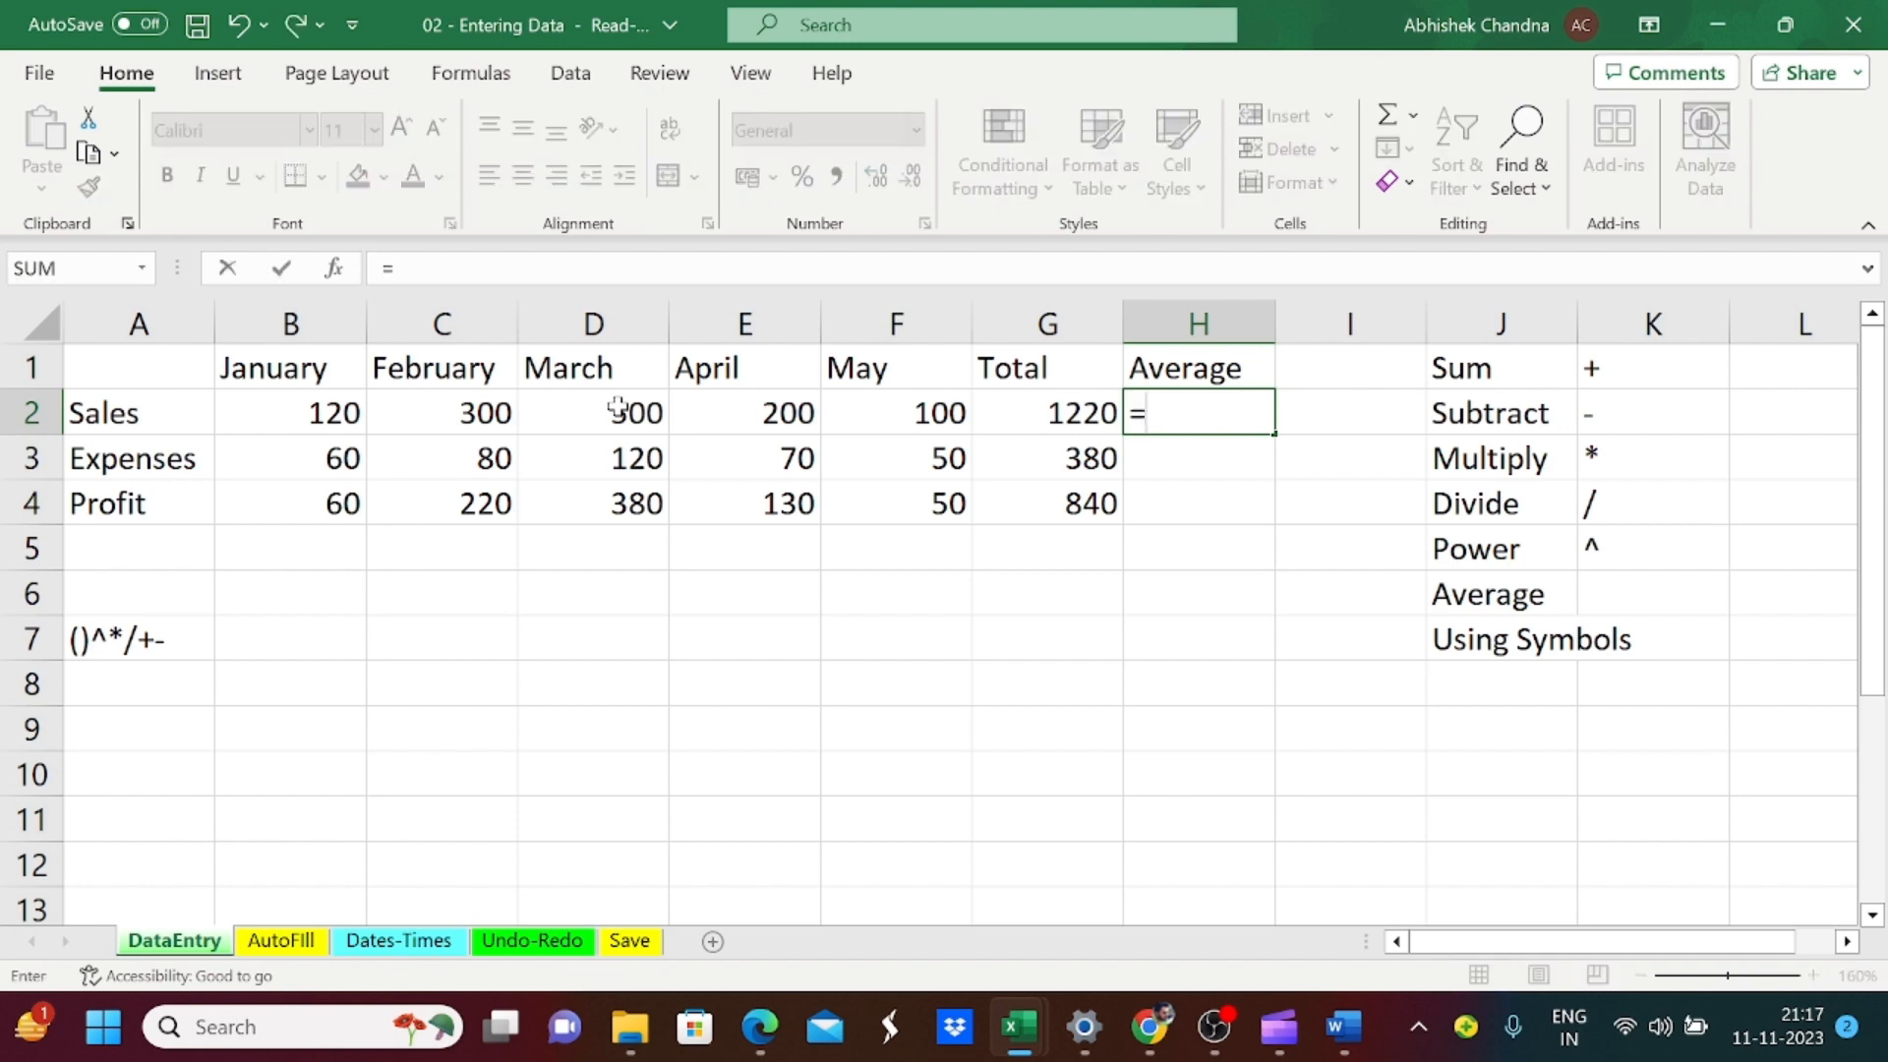
key("Left")
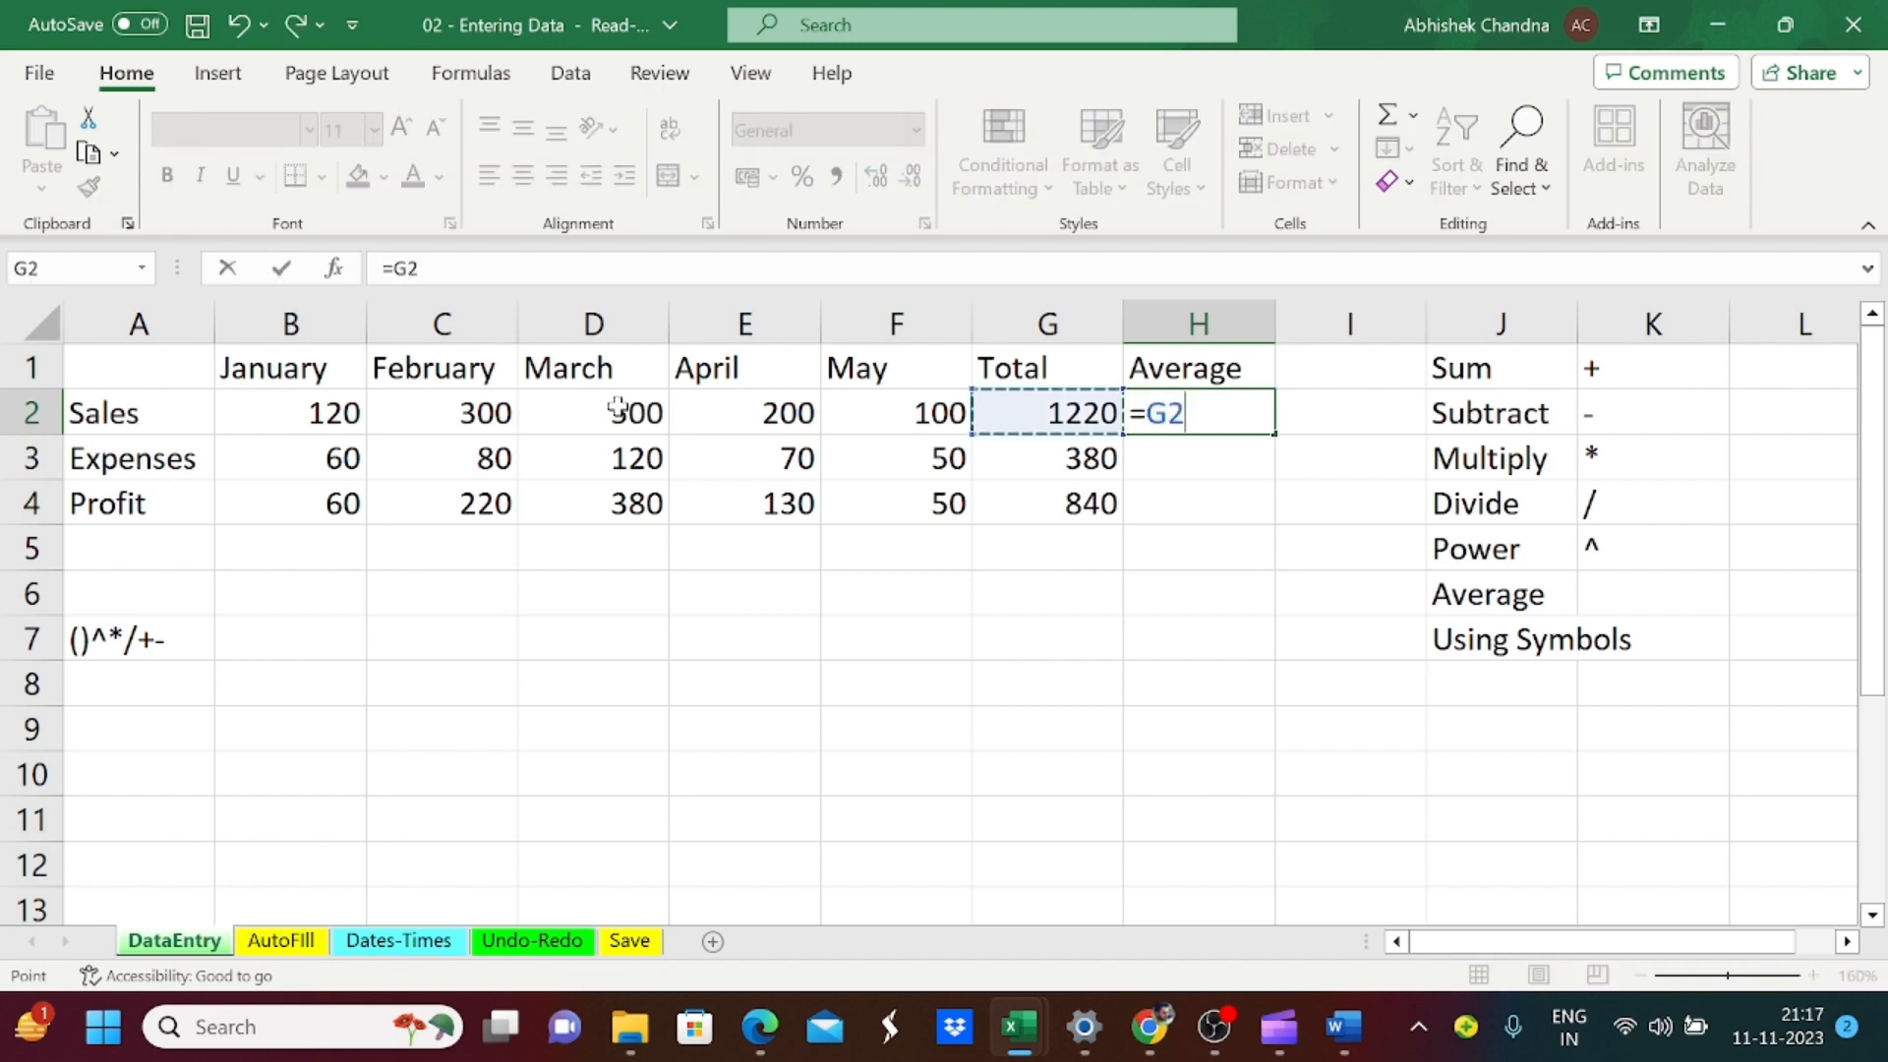
type("/")
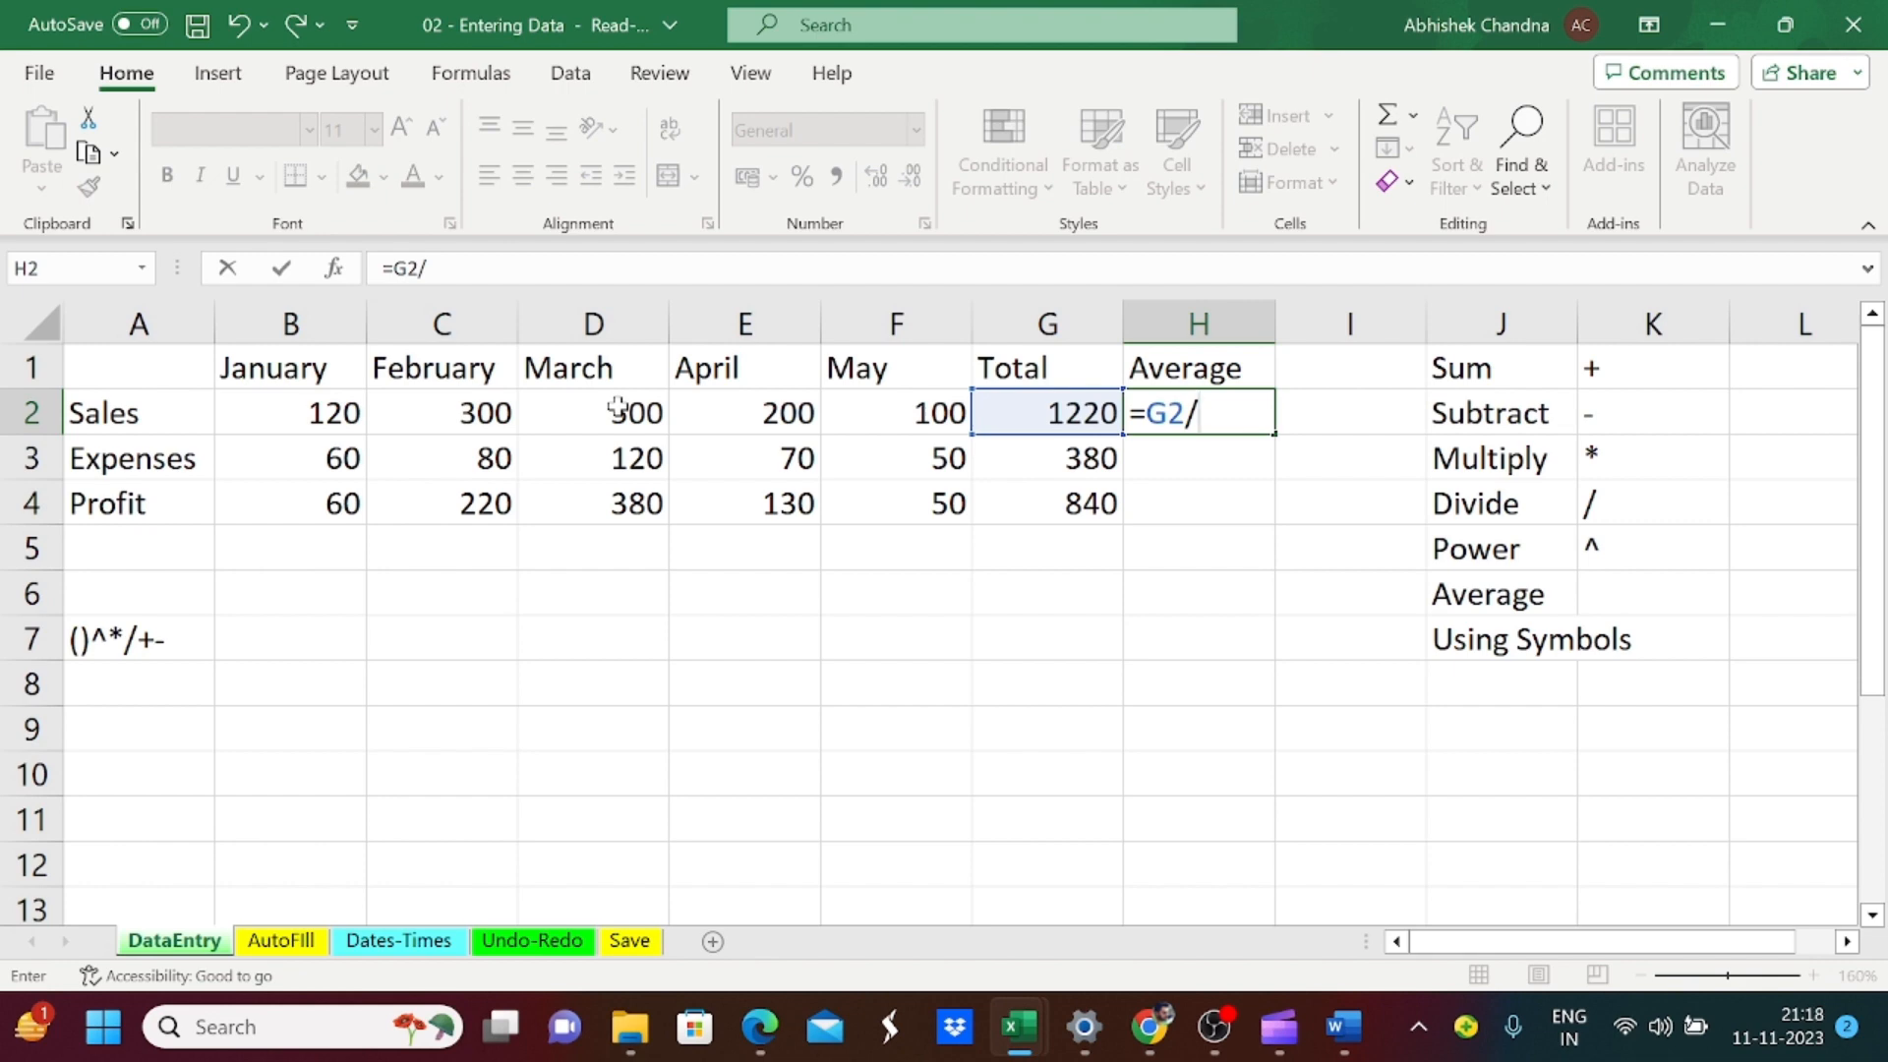
type("5")
key("Return")
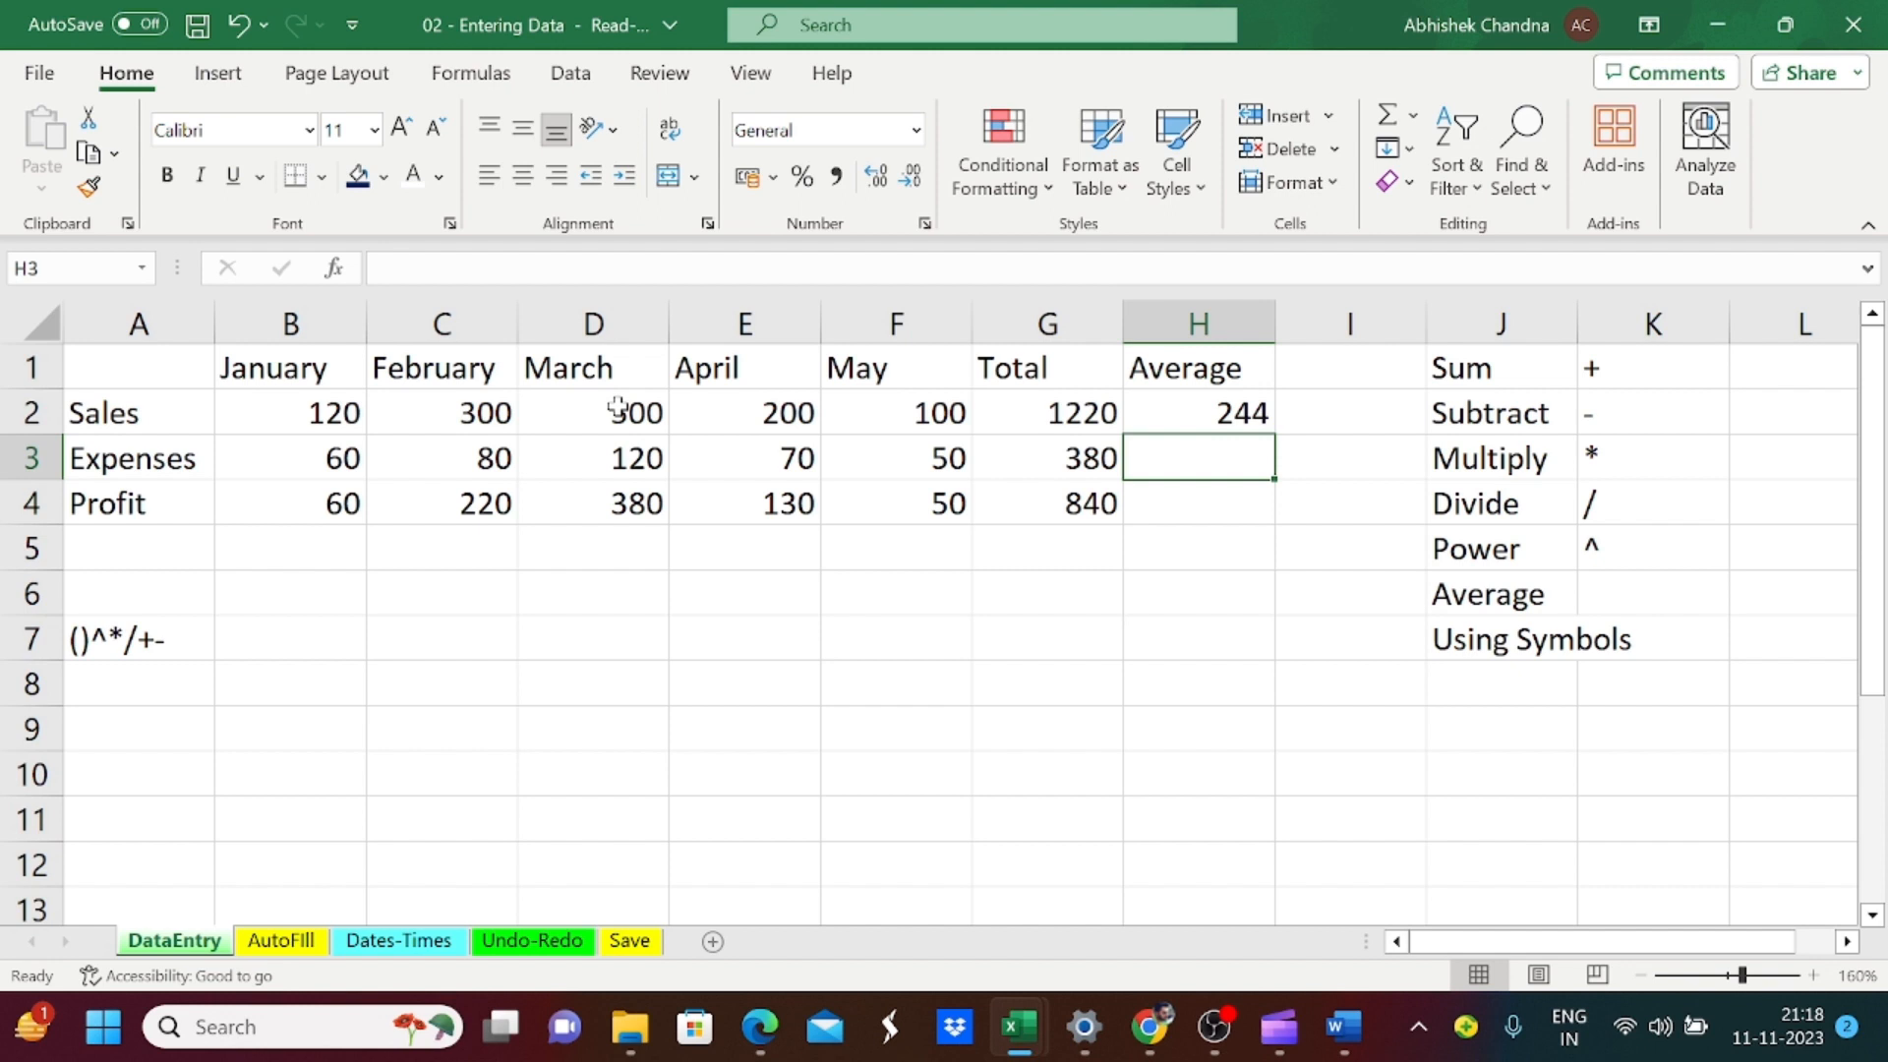
Step: Calculate the Expenses average in cell H3 with the AVERAGE function over the January to May range, =AVERAGE(B3:F3)
type("=av")
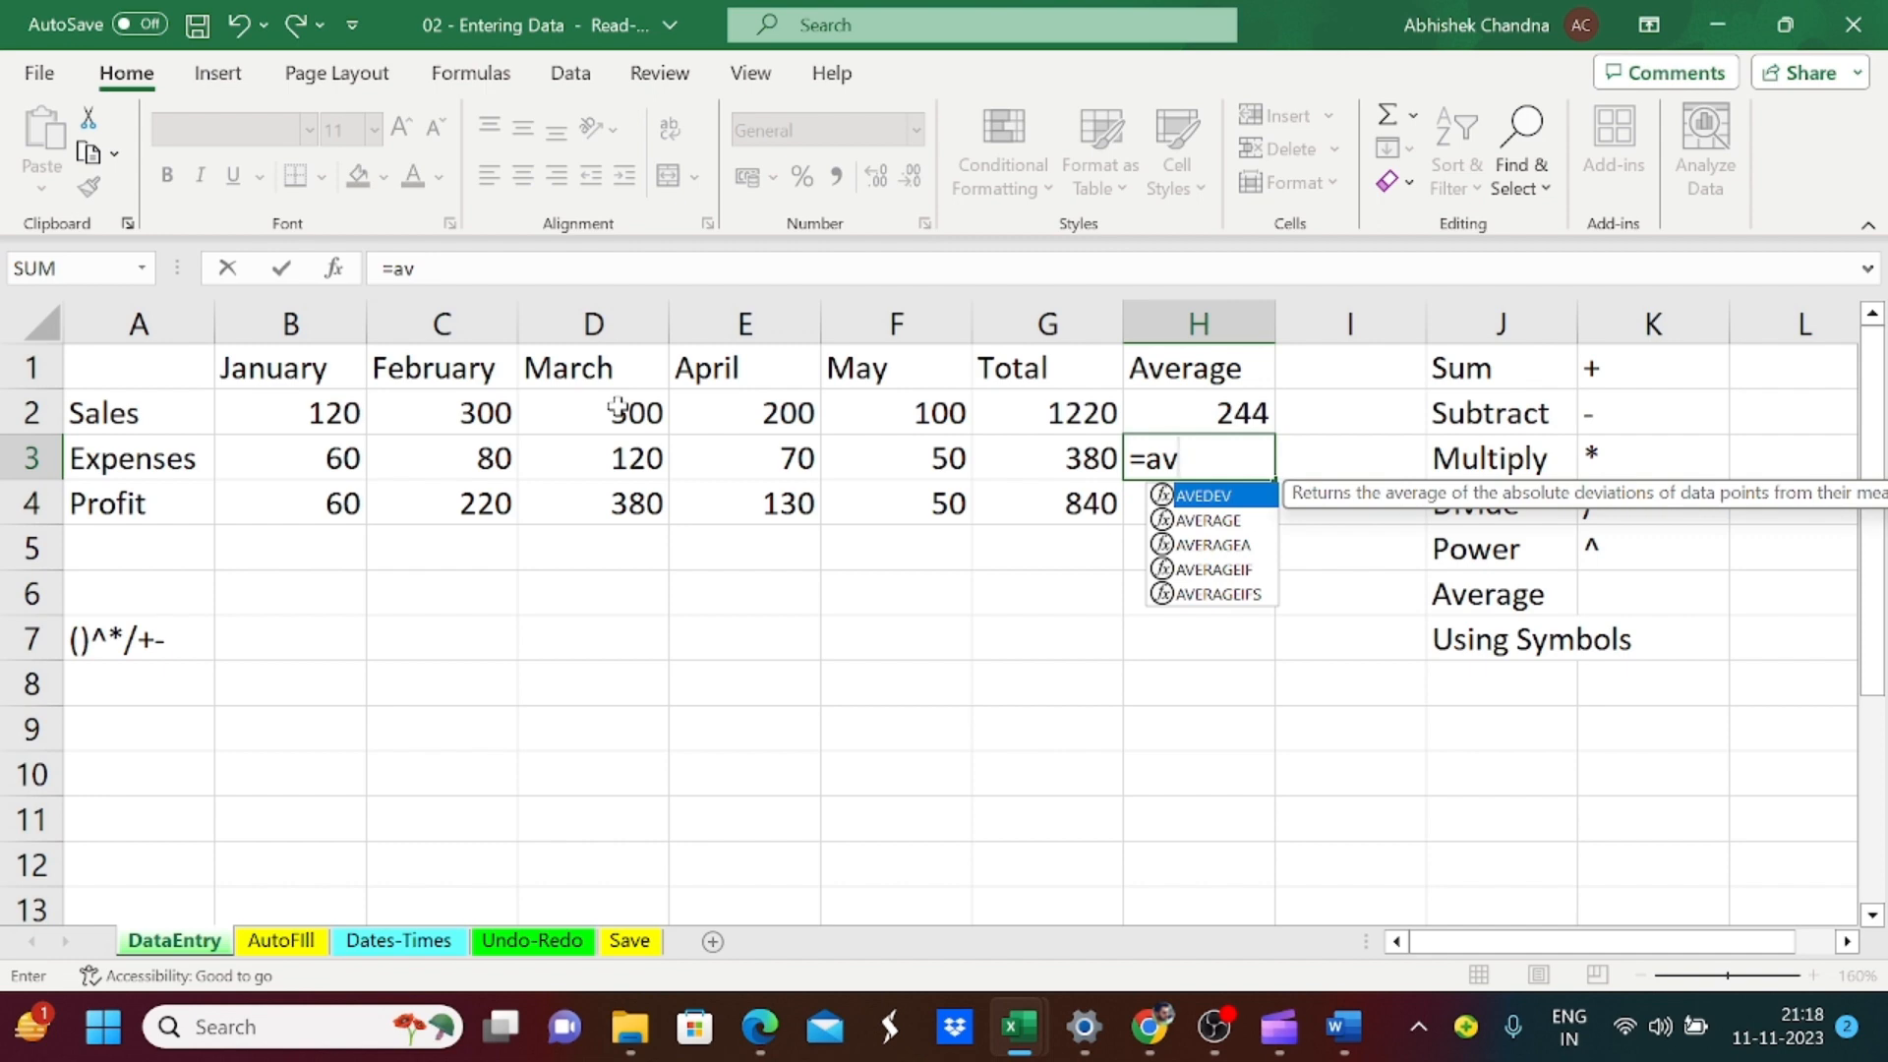
key("Down")
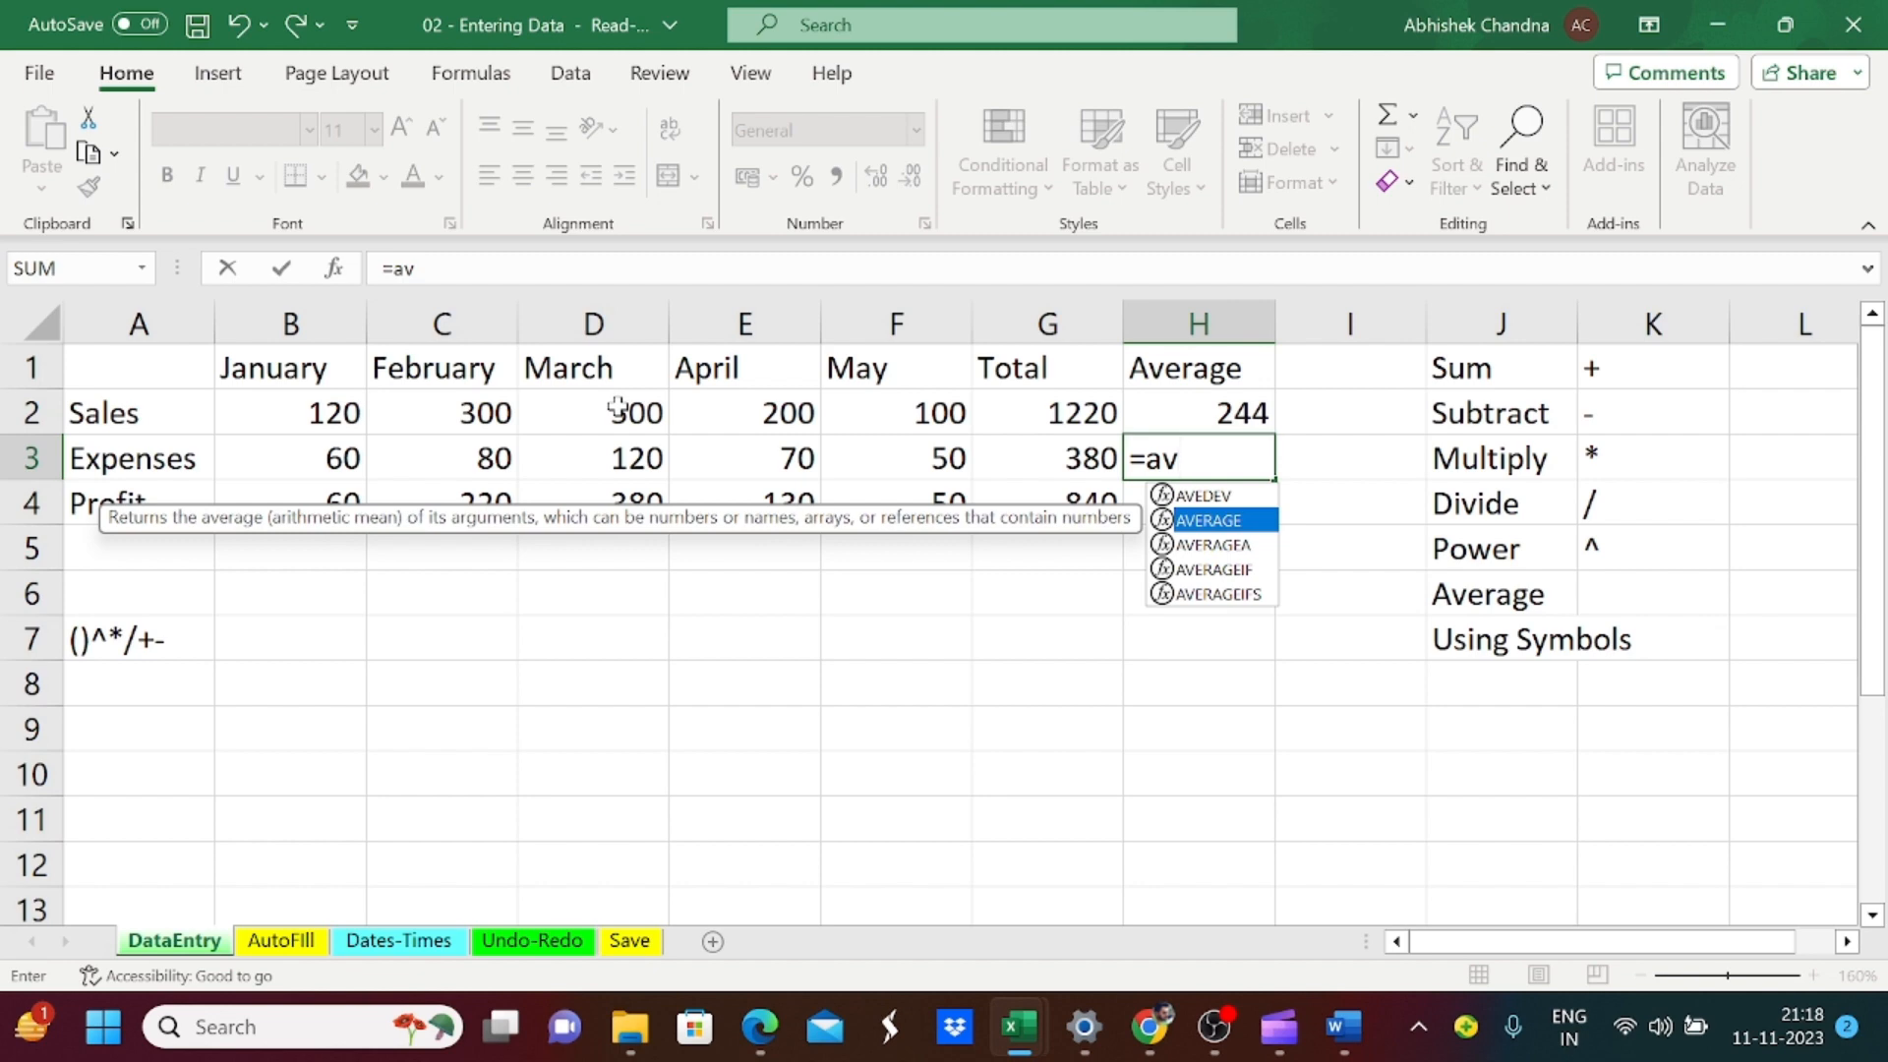
key("Tab")
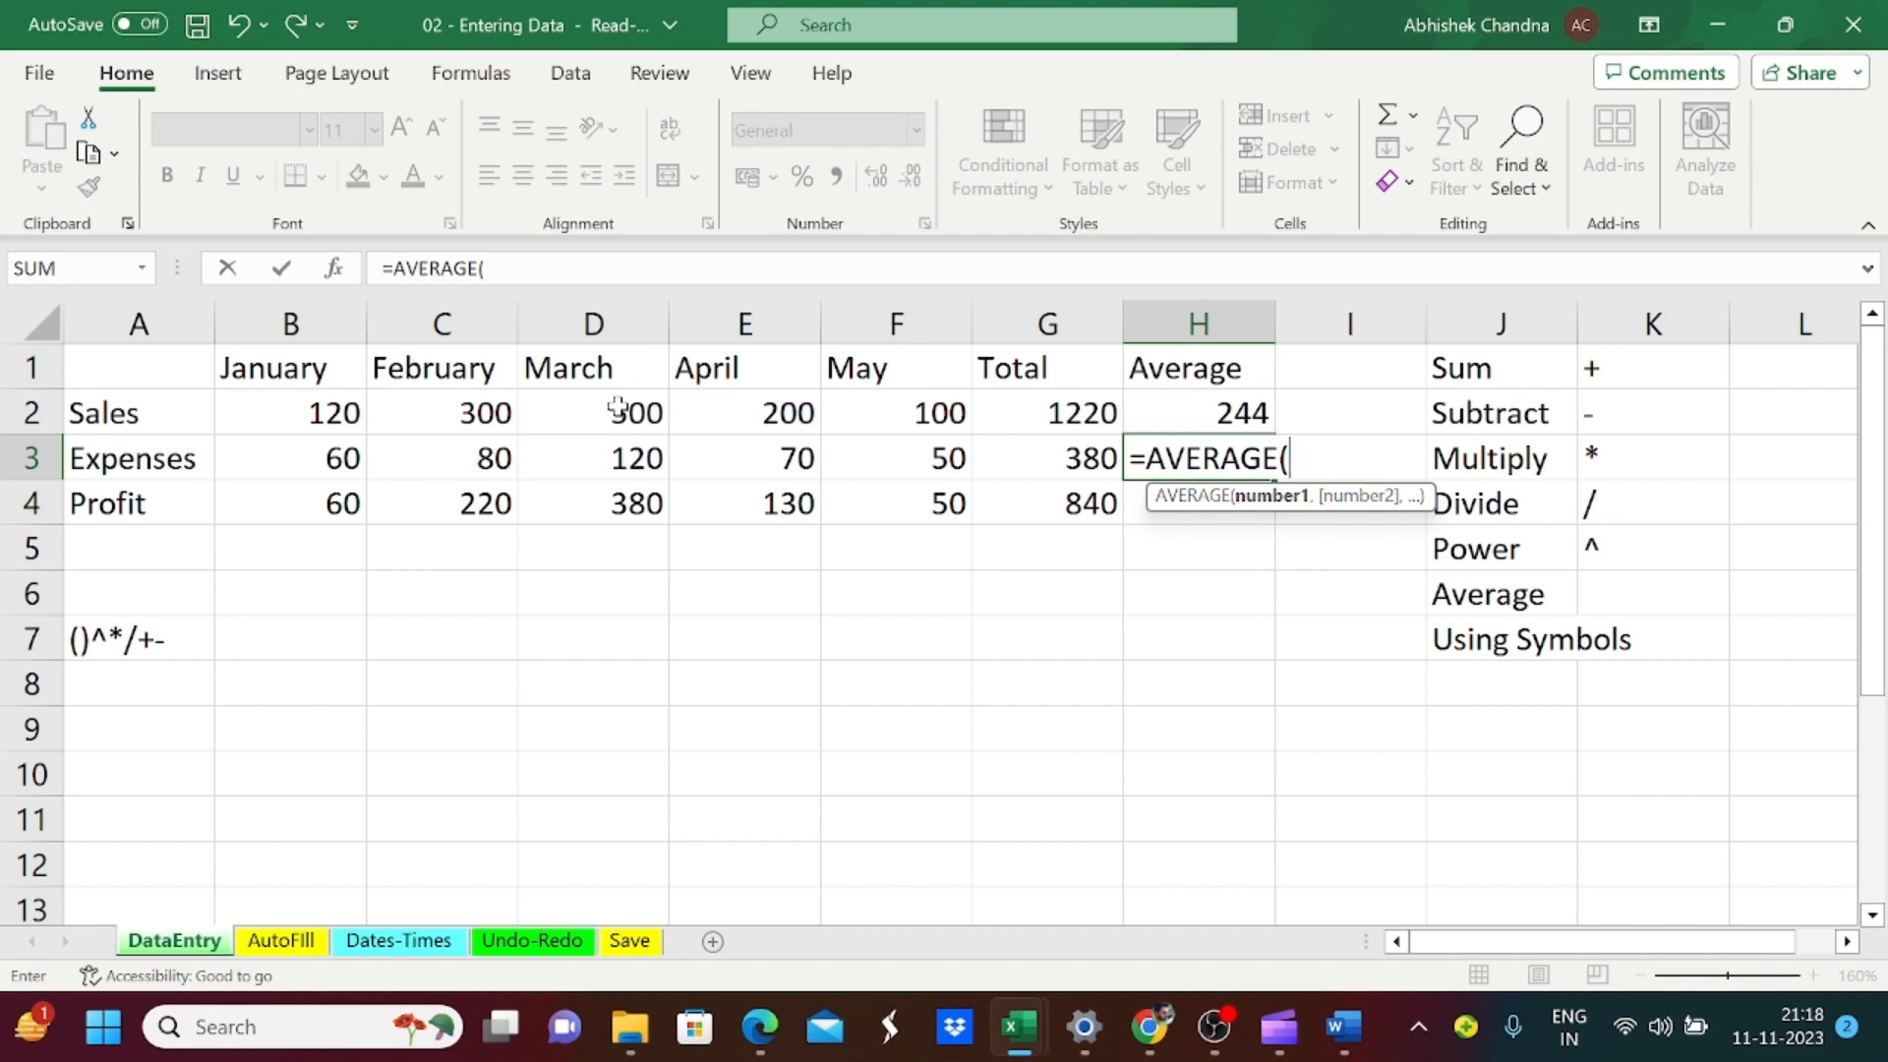
key("Left")
key("Left")
key("Left")
key("Left")
key("Left")
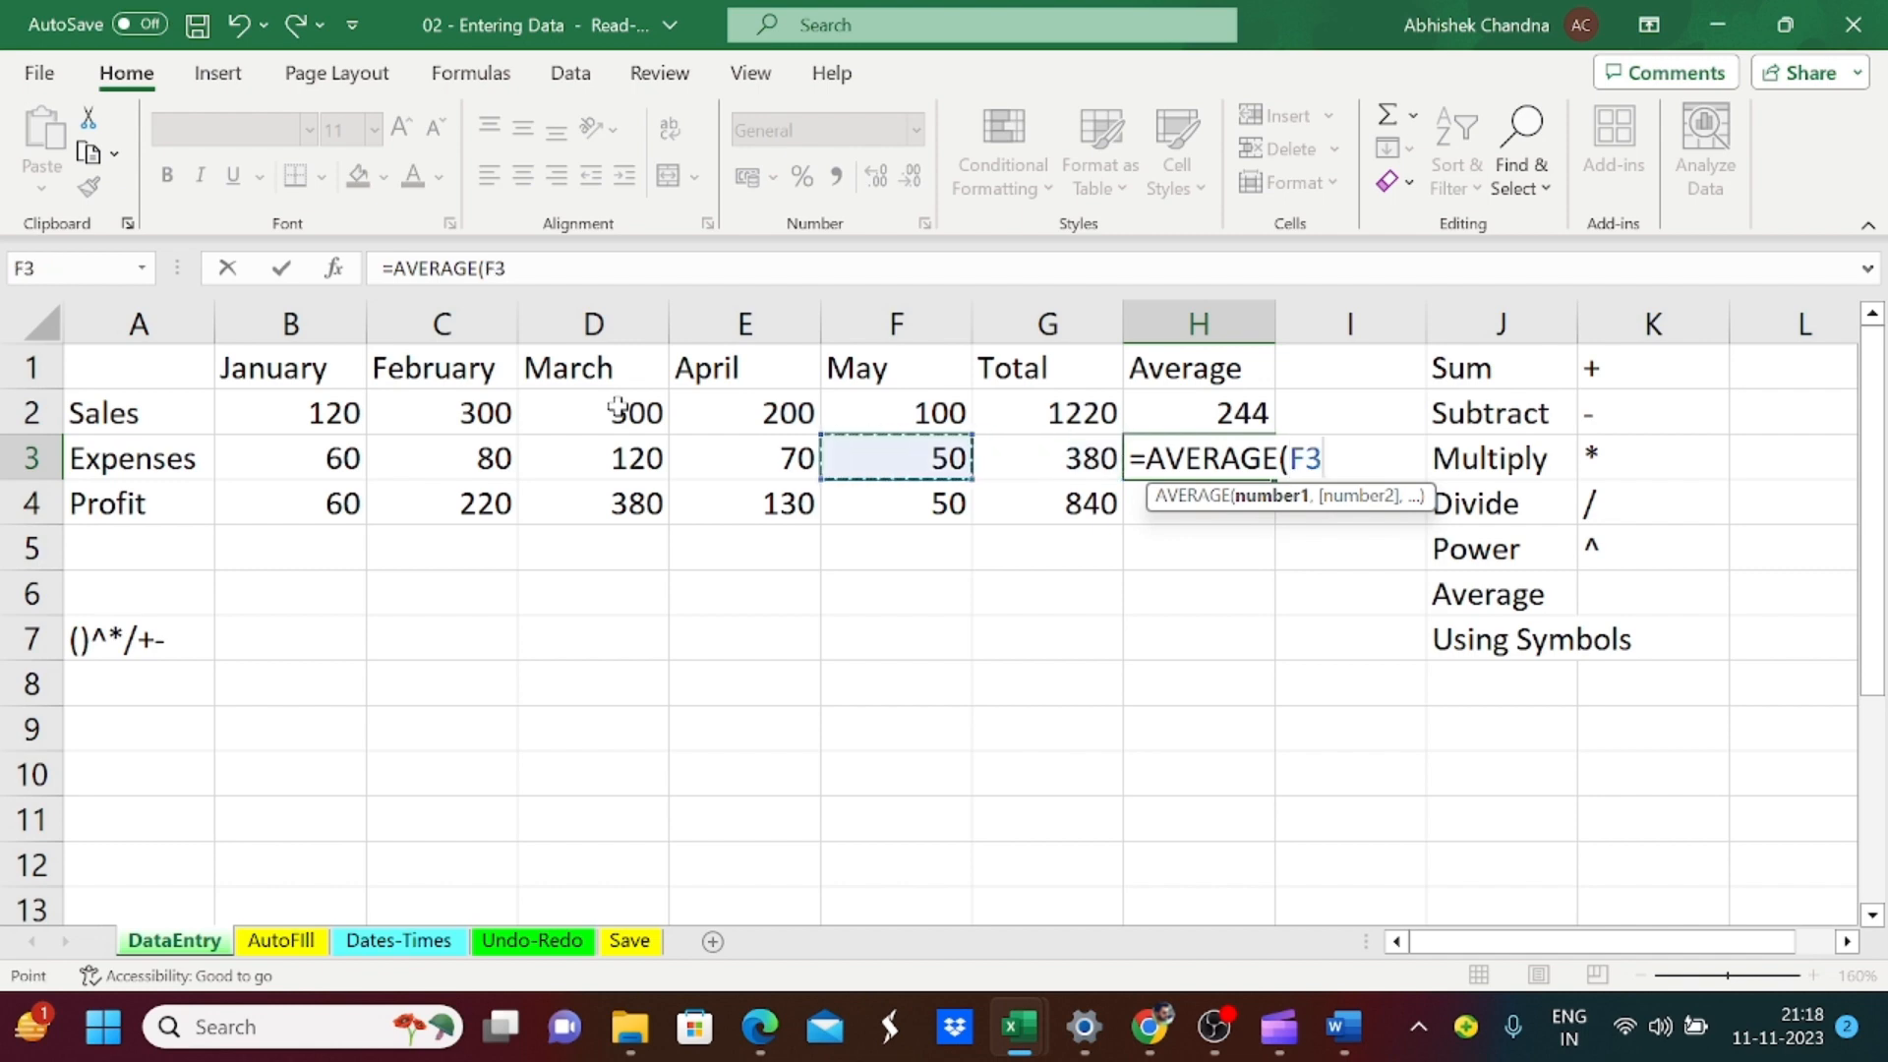
key("Left")
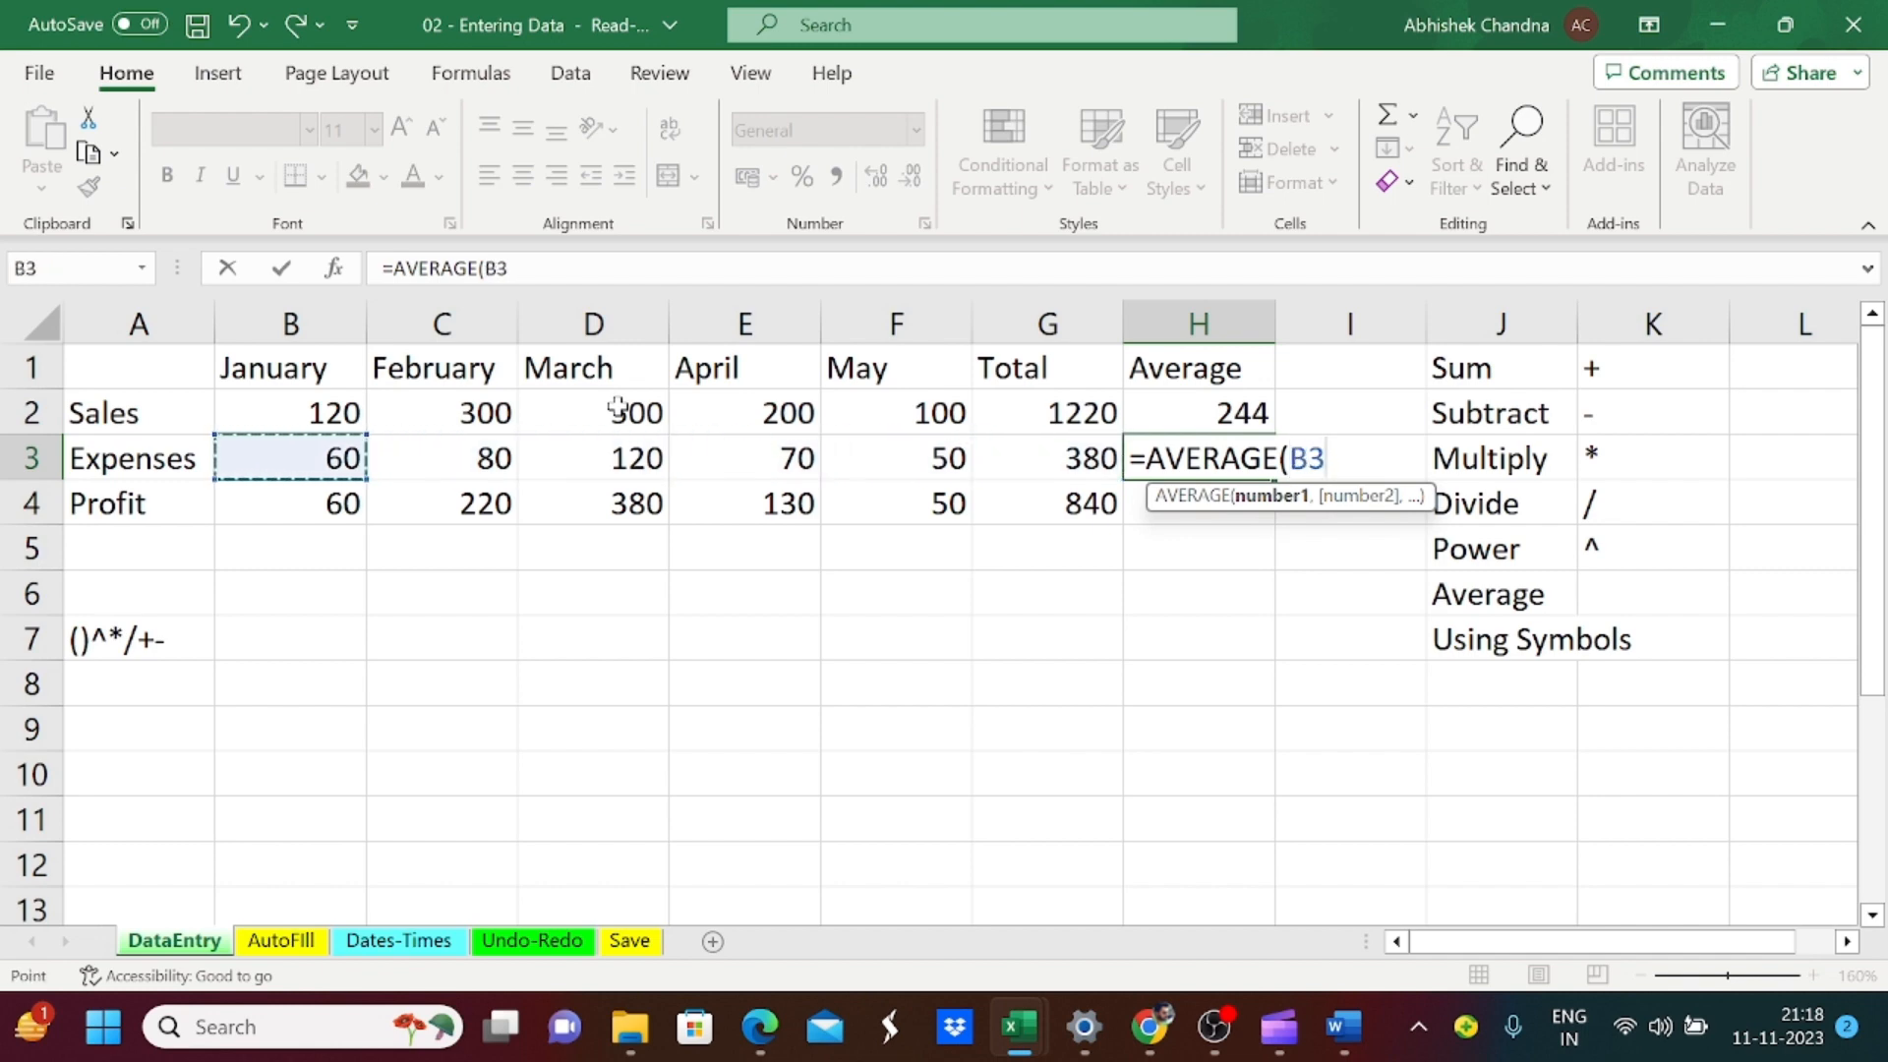
key("shift+Right")
key("shift+Right")
key("shift+Right")
key("shift+Right")
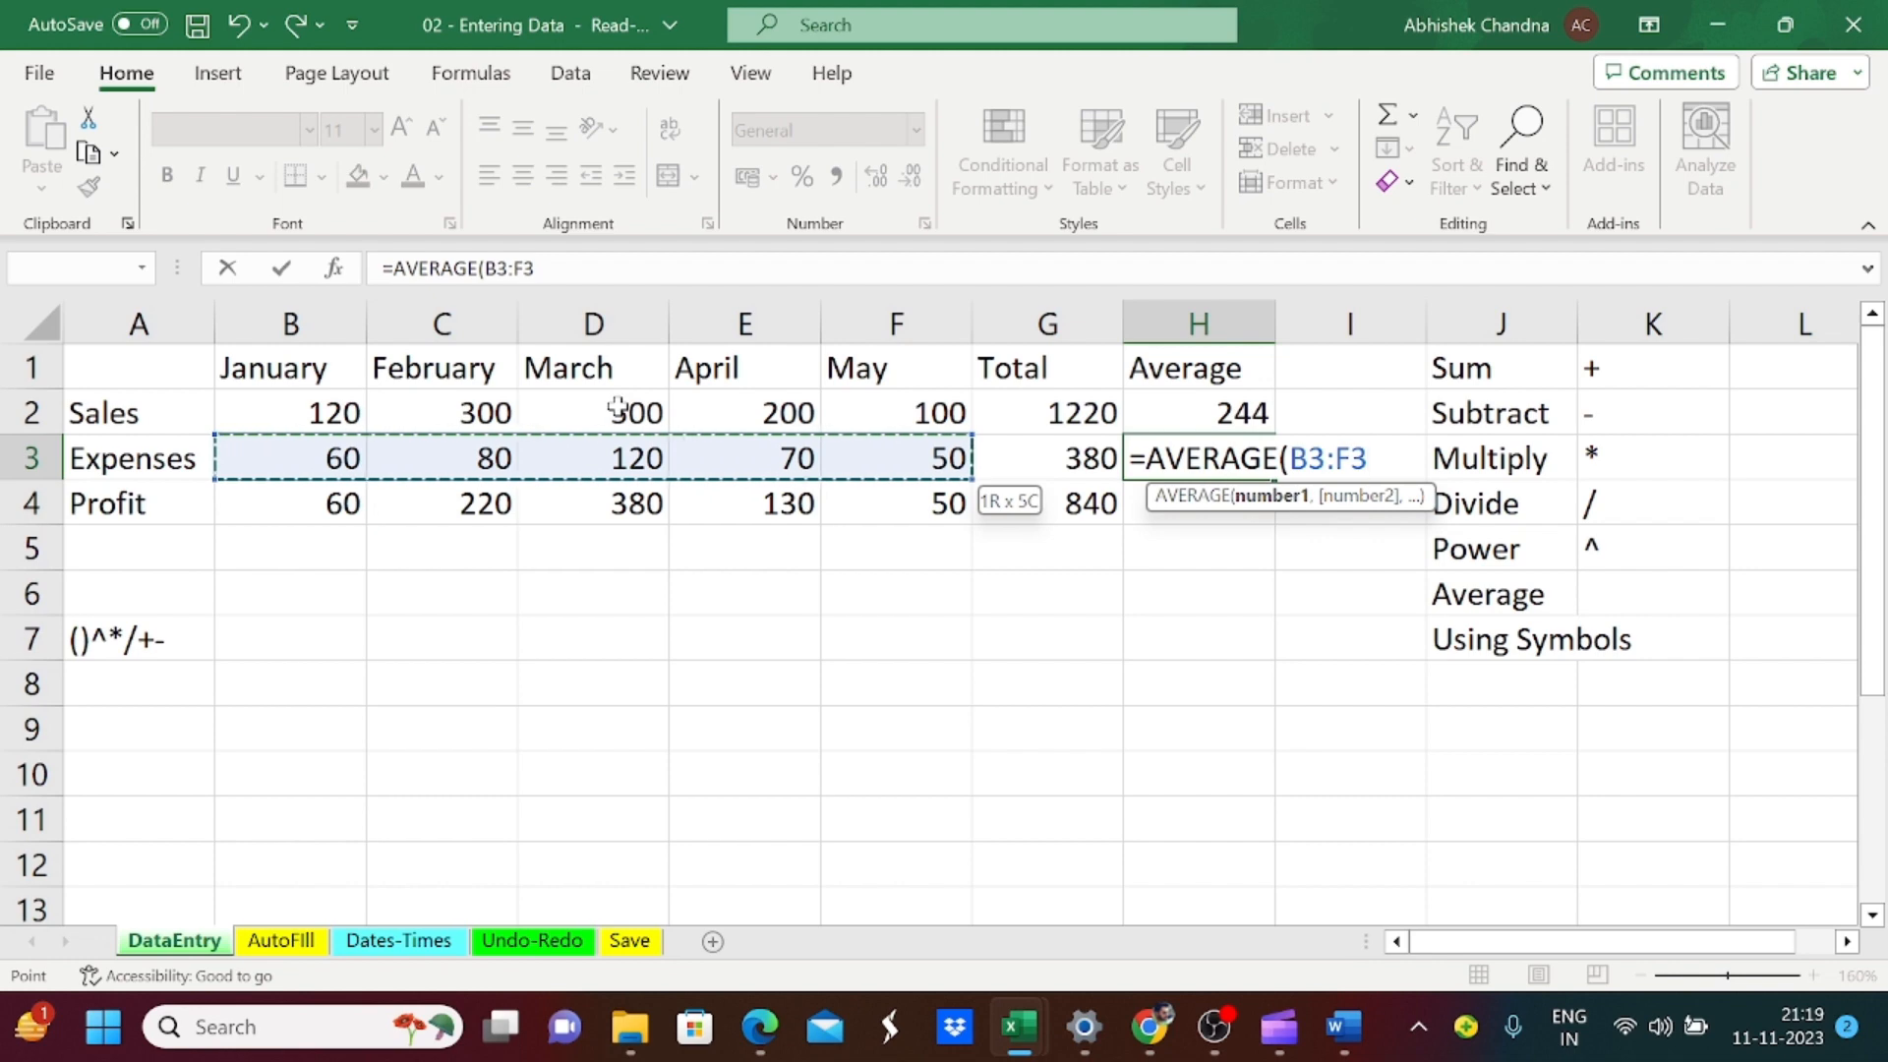
type(")")
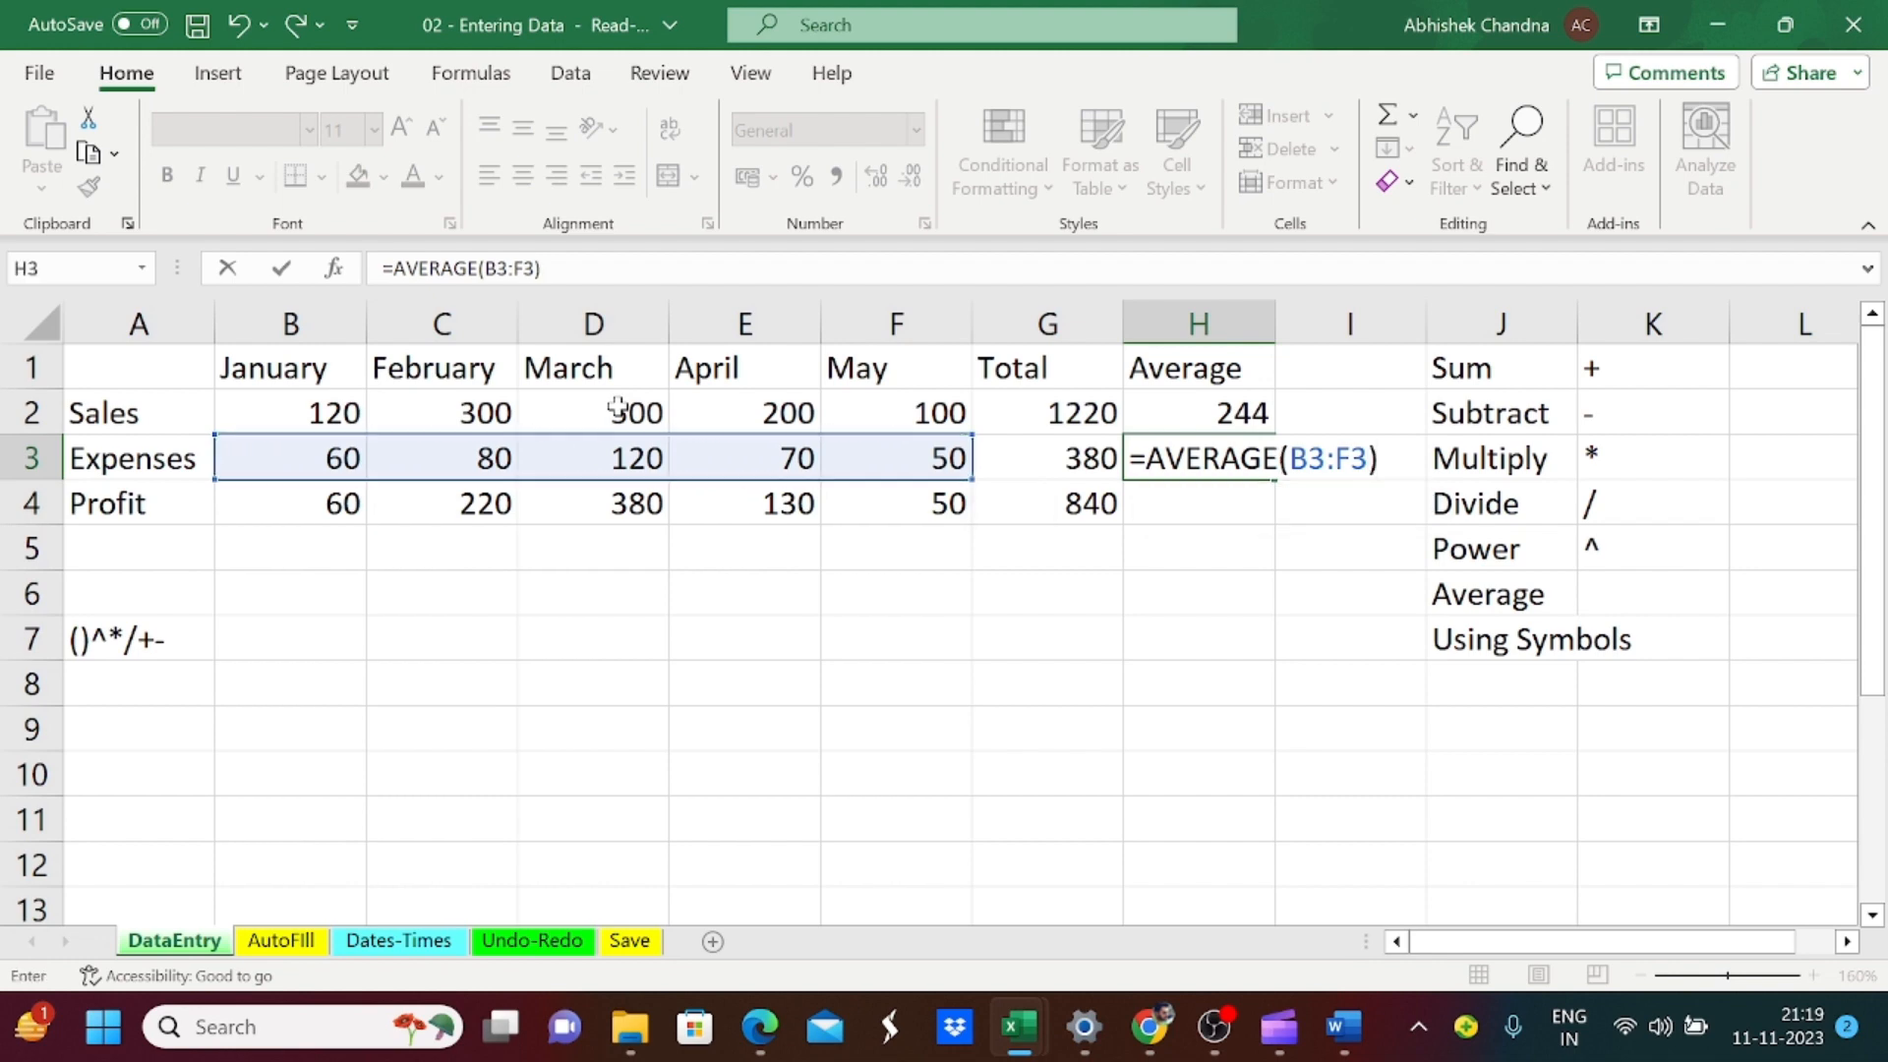
key("Return")
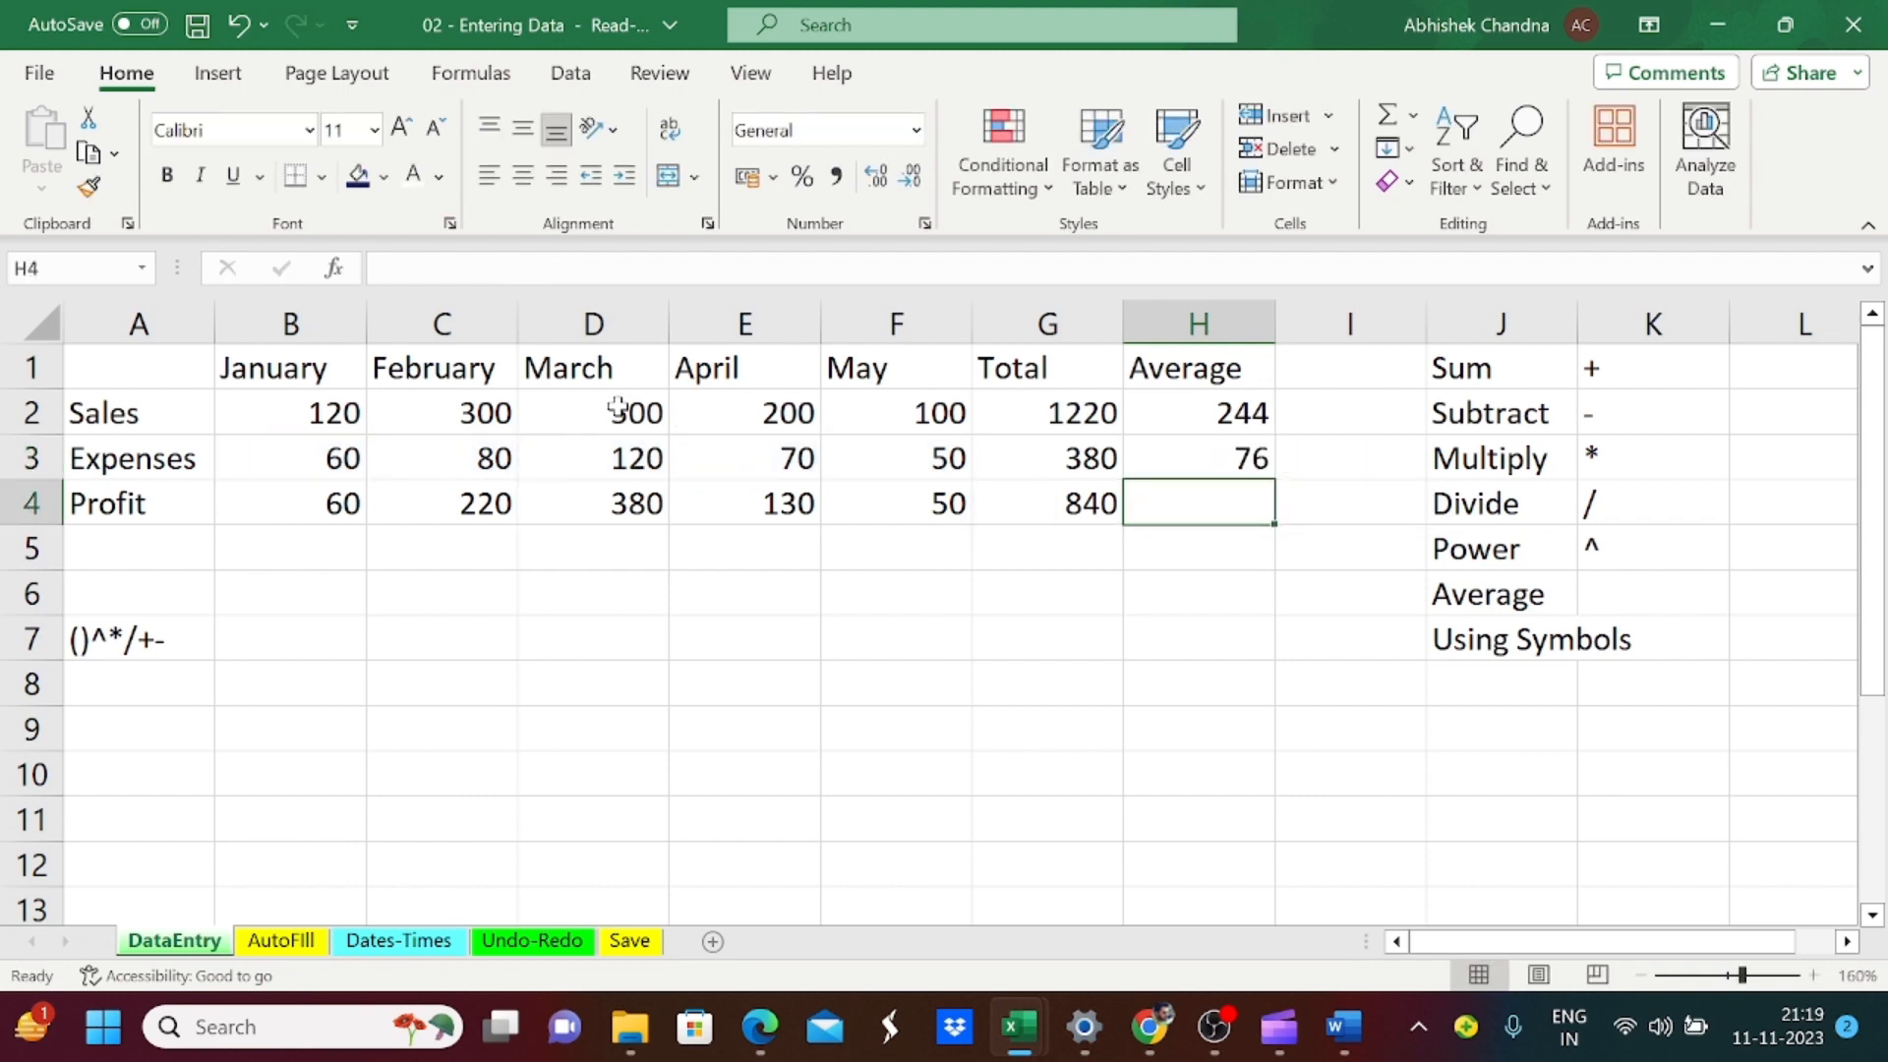
Step: Calculate the Profit average in cell H4 with the formula =AVERAGE(B4:F4)
type("=aver")
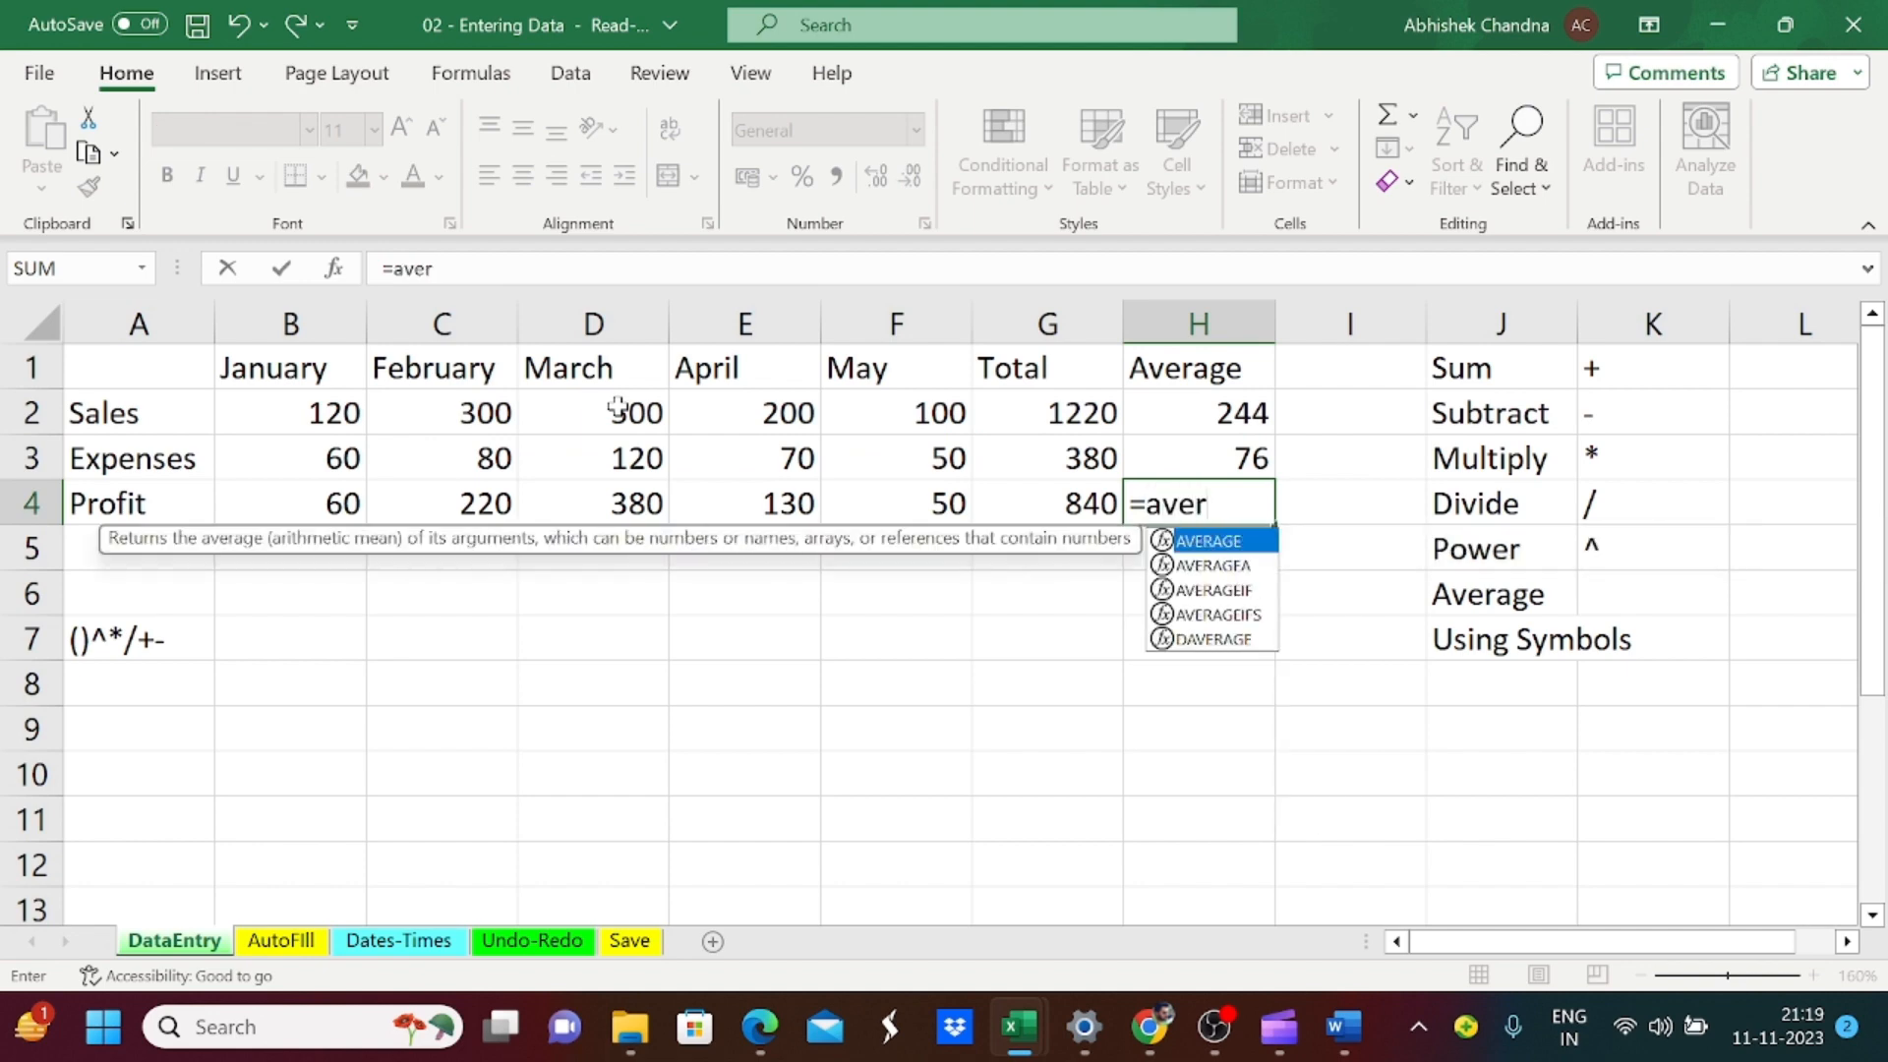
key("Tab")
key("Left")
key("Left")
key("Left")
key("Left")
key("Left")
key("Left")
key("shift+Right")
key("shift+Right")
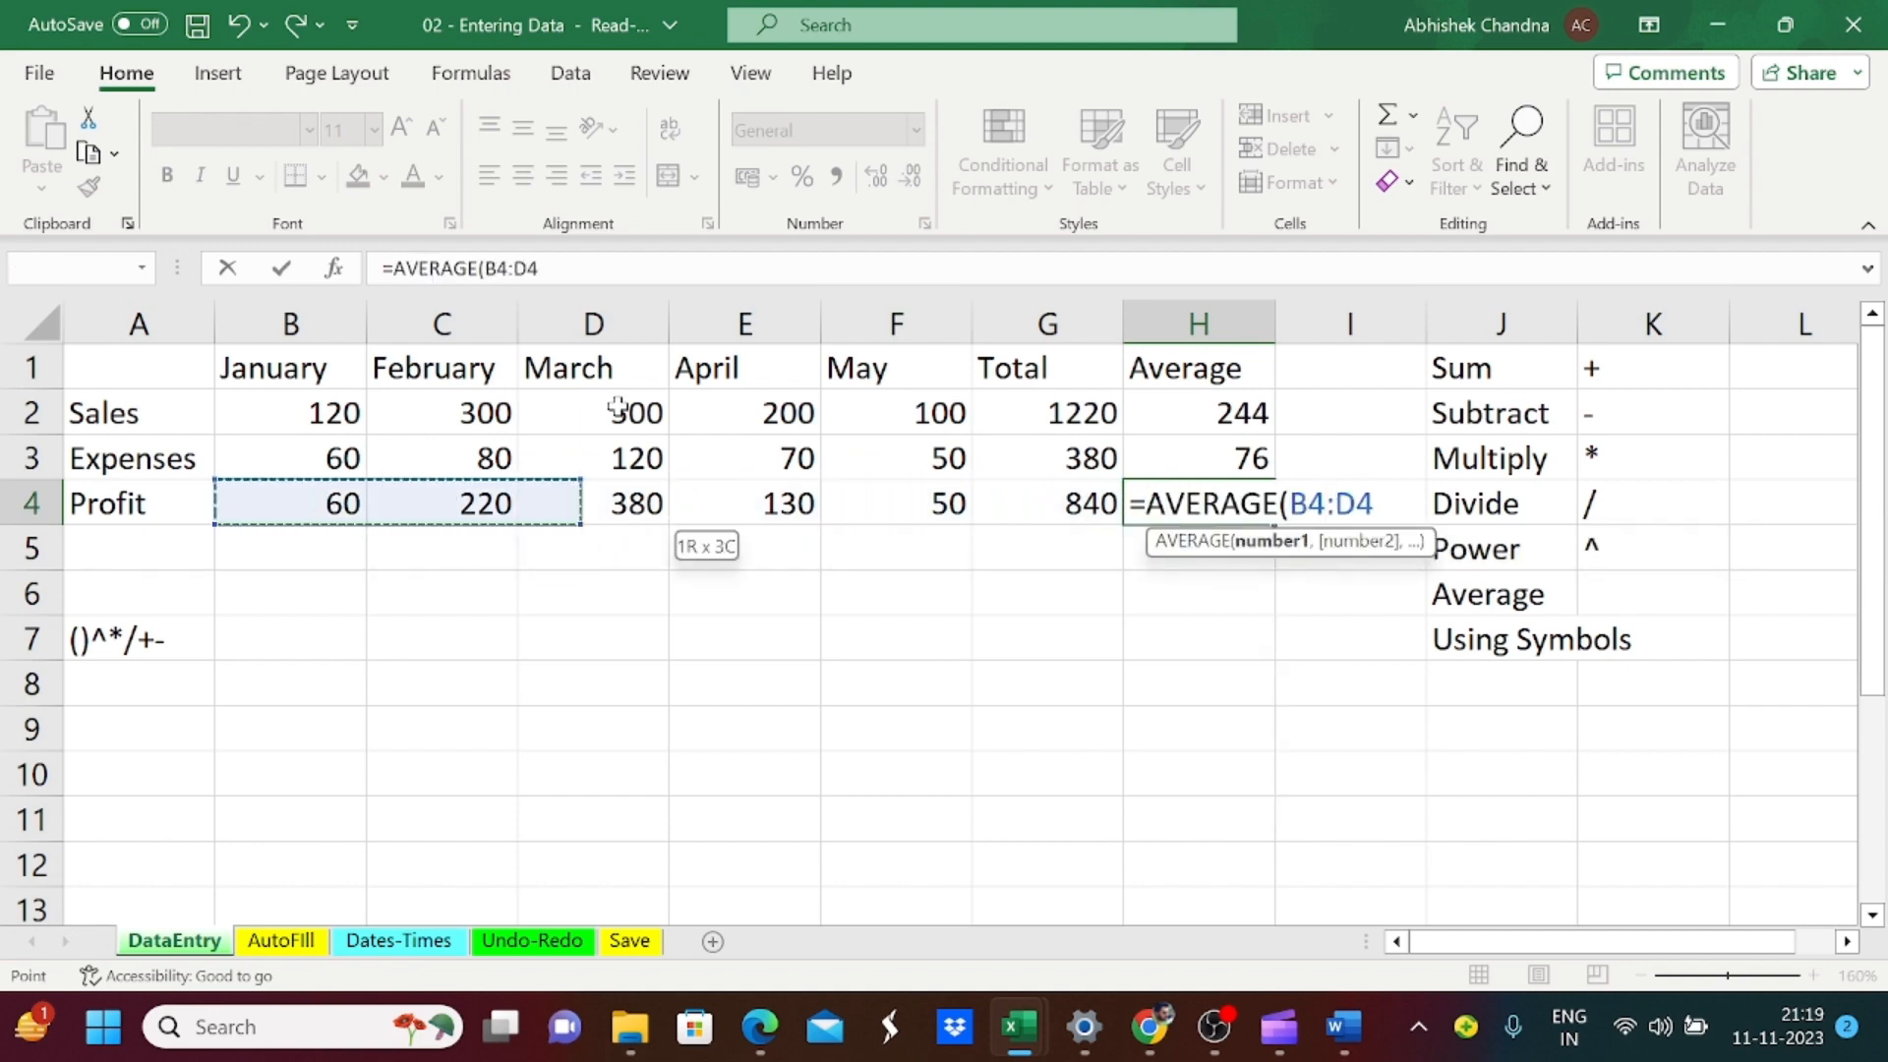
key("shift+Right")
key("shift+Right")
type(")")
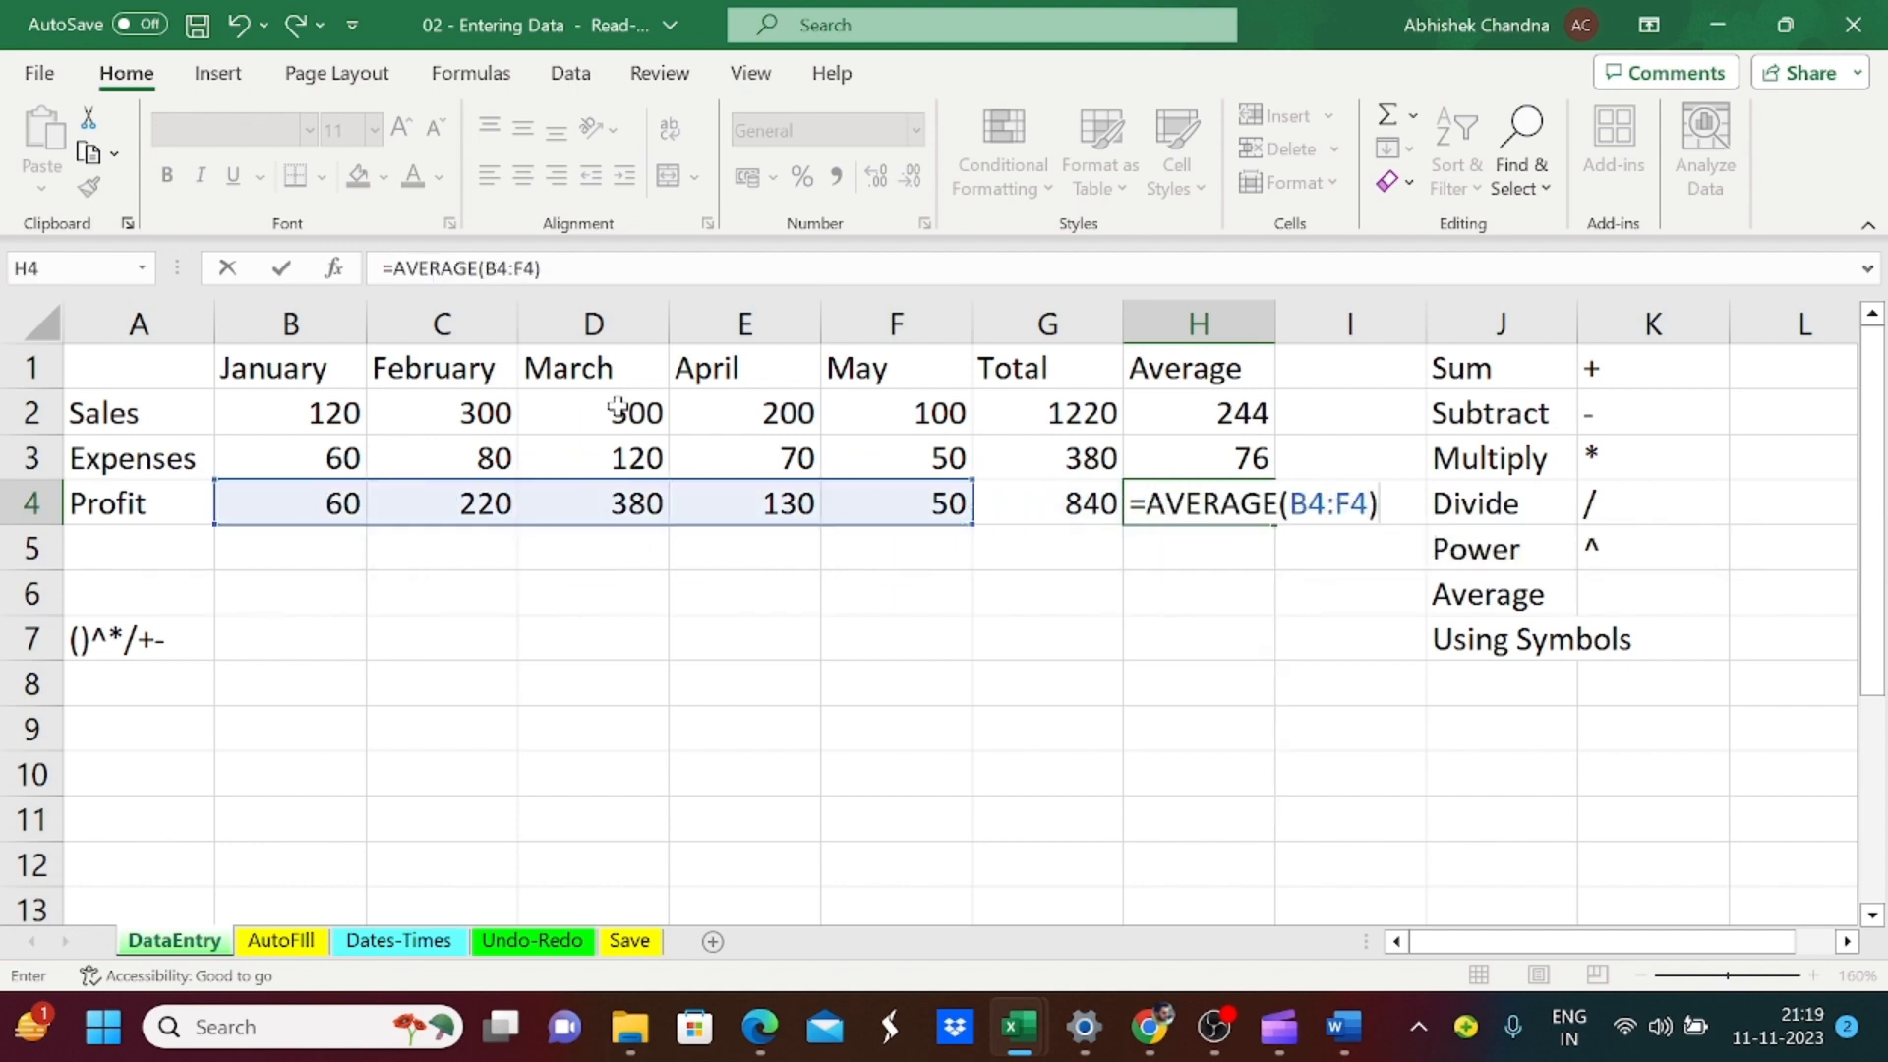
key("Return")
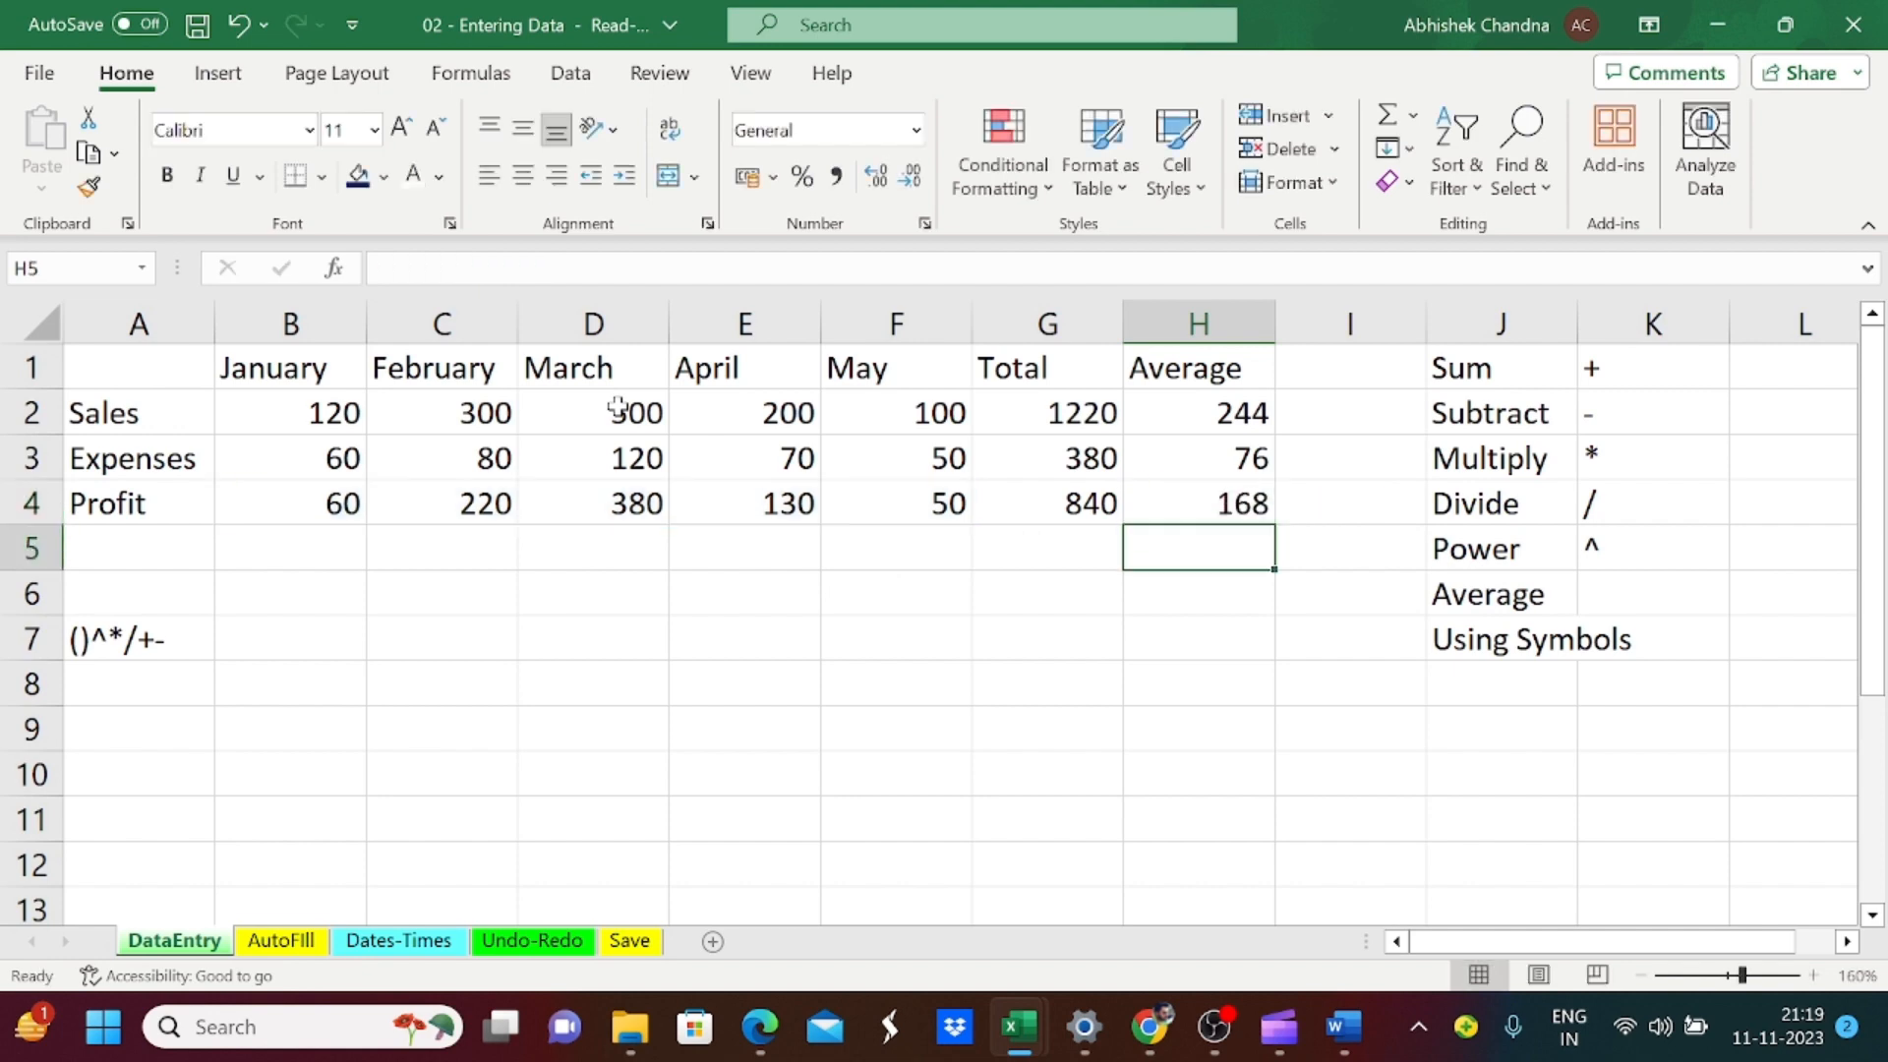
Step: Enter a January-to-February sales growth formula without parentheses, =C2-B2/B2, in cell C7
key("Down")
key("Down")
key("Down")
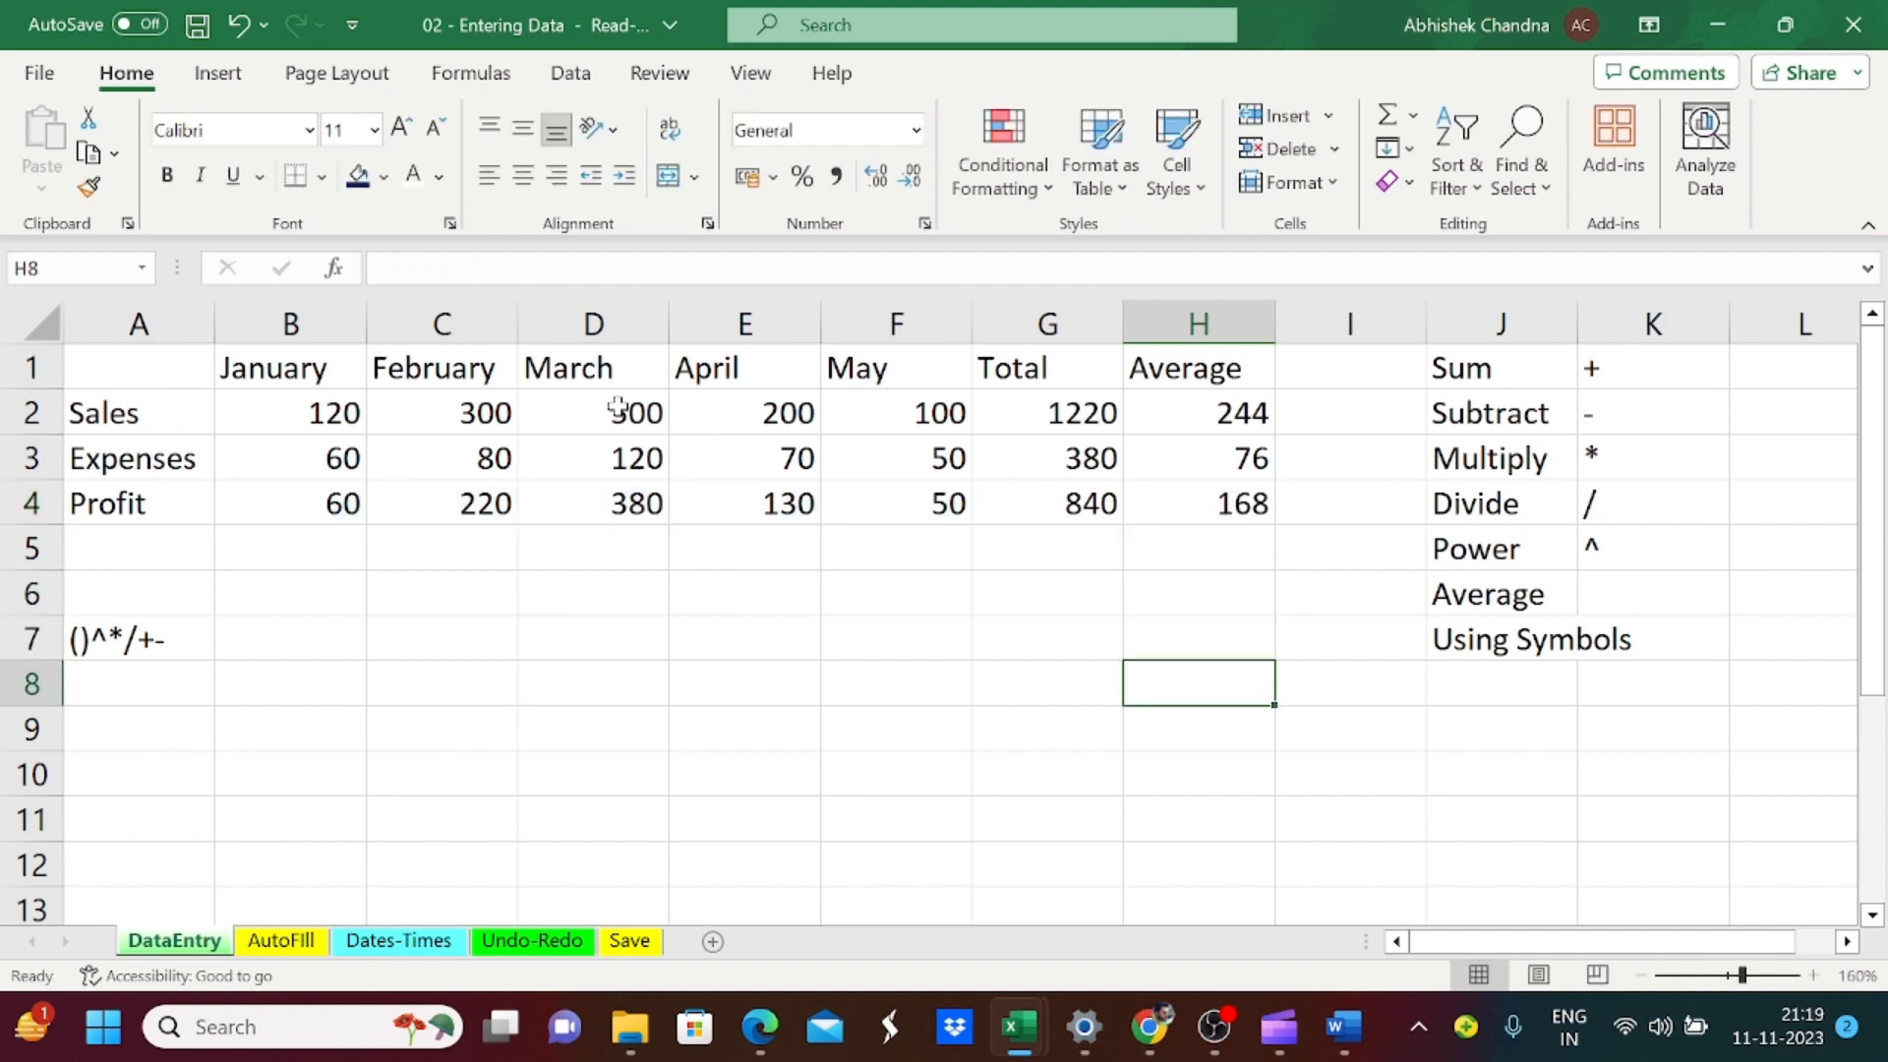
key("Up")
key("Home")
key("Right")
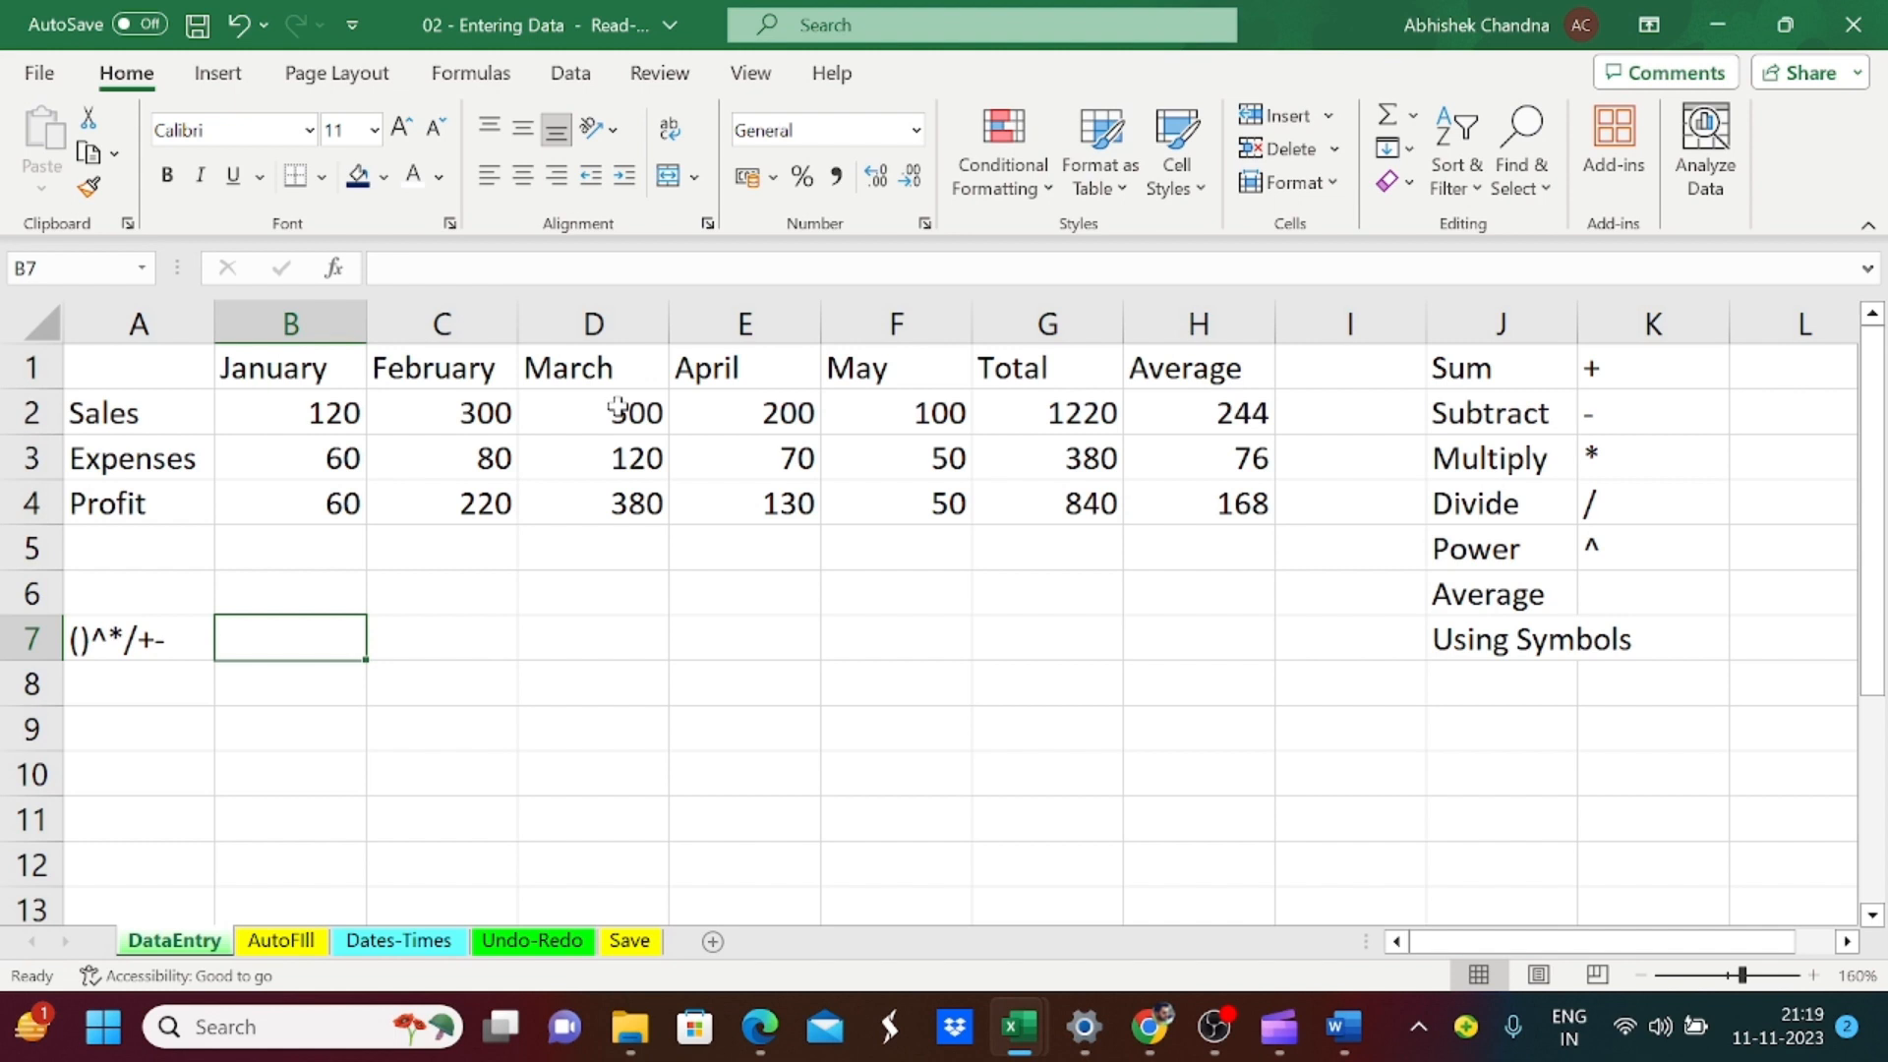
key("Right")
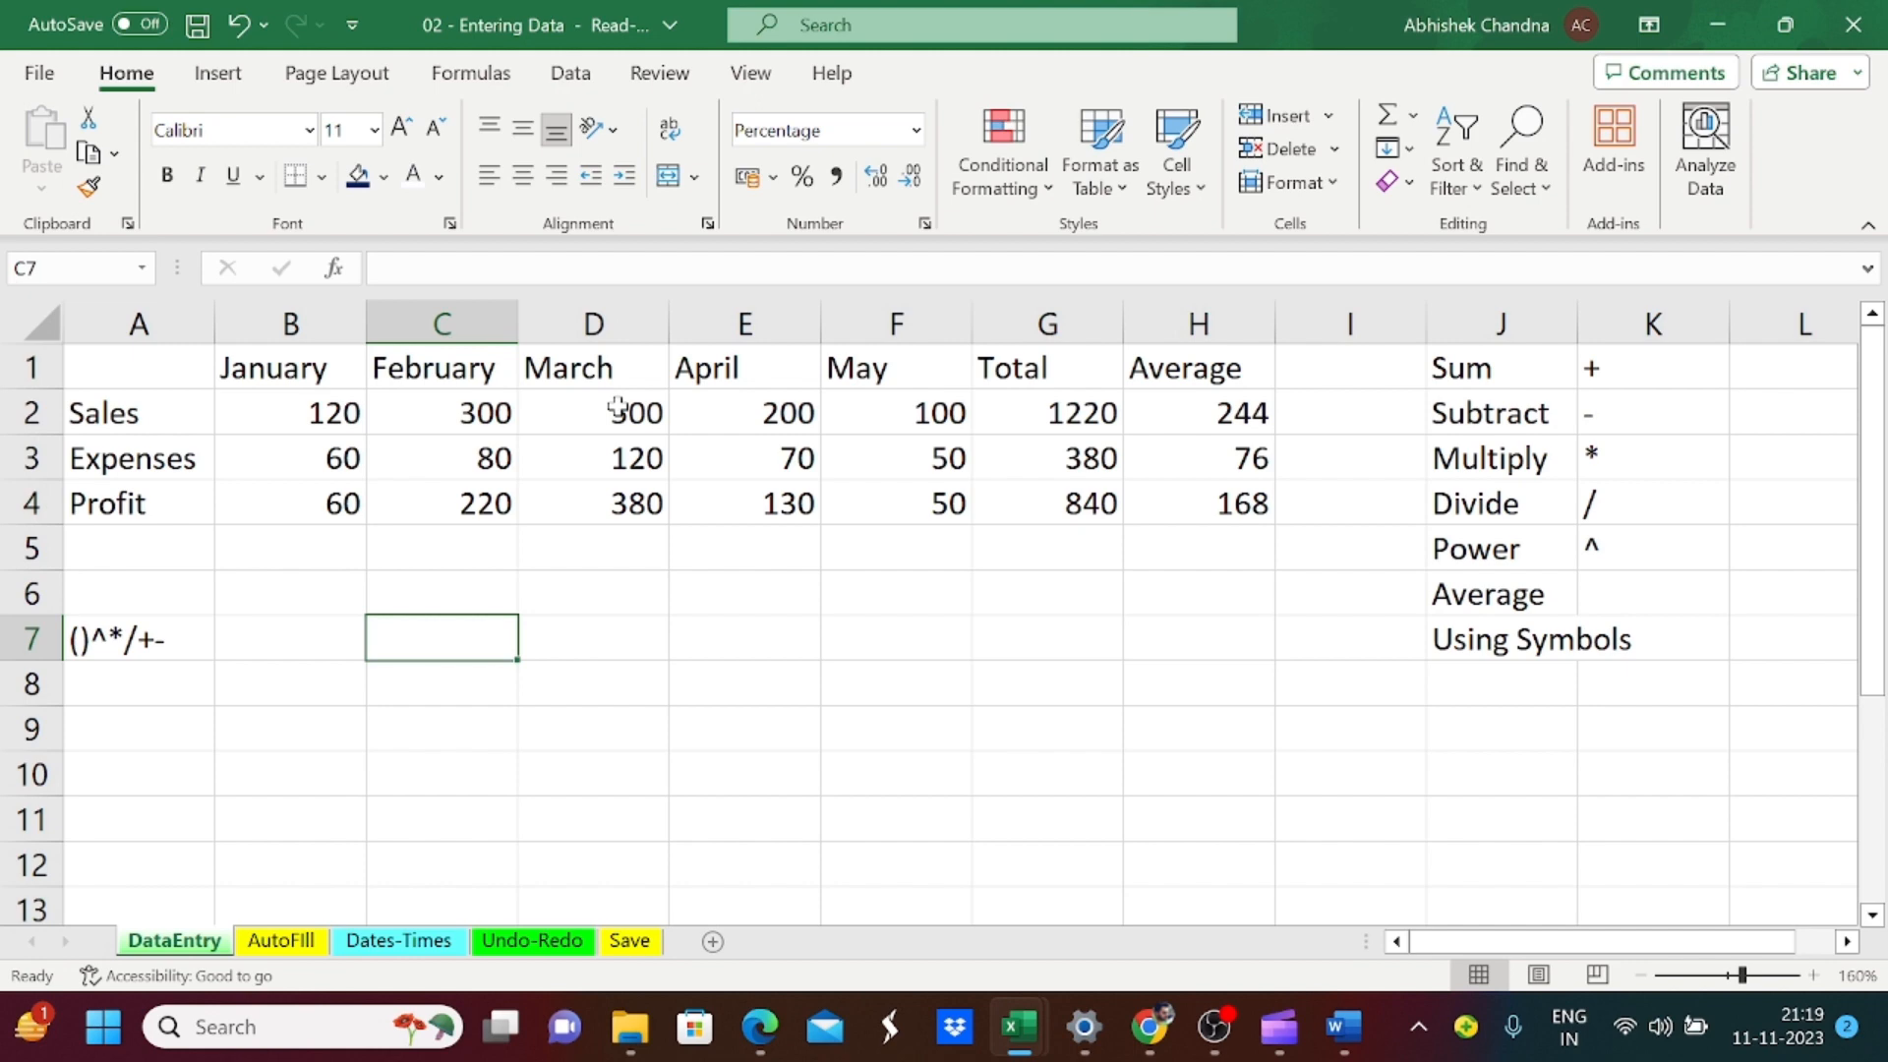
type("=")
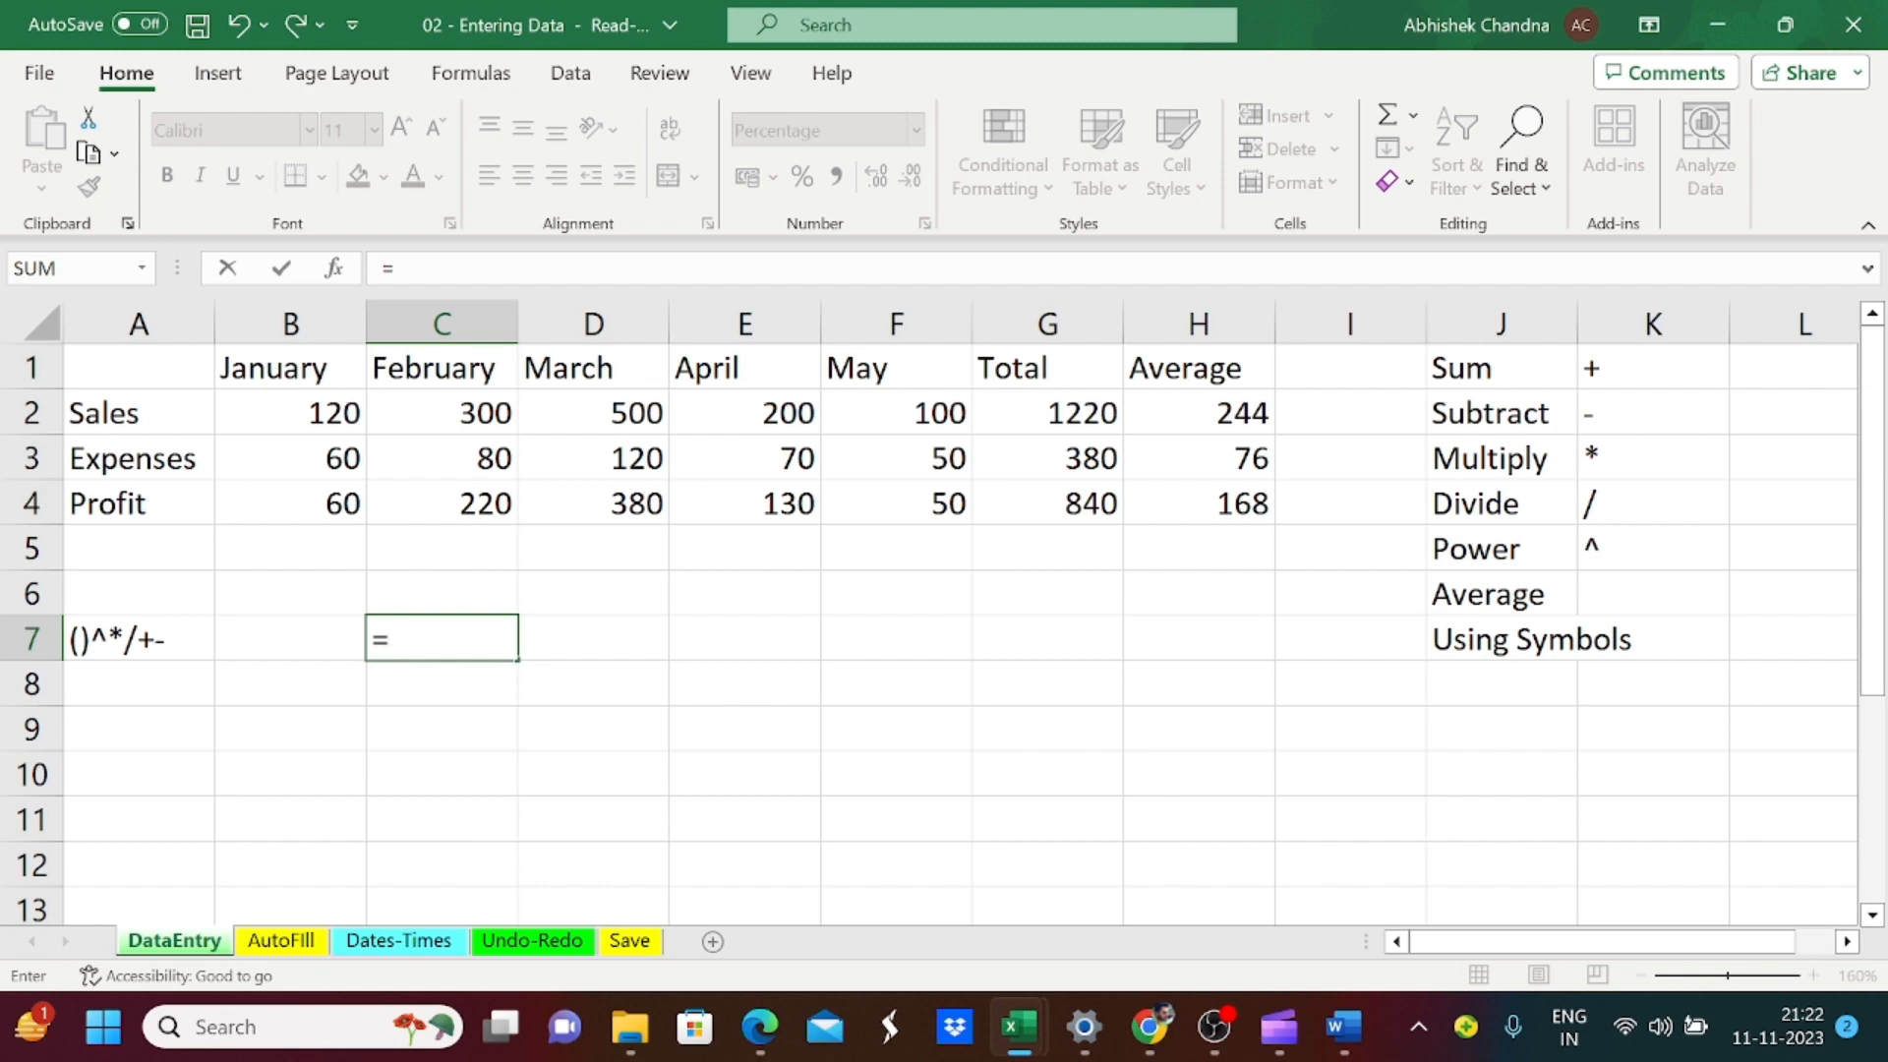
key("Up")
key("Up")
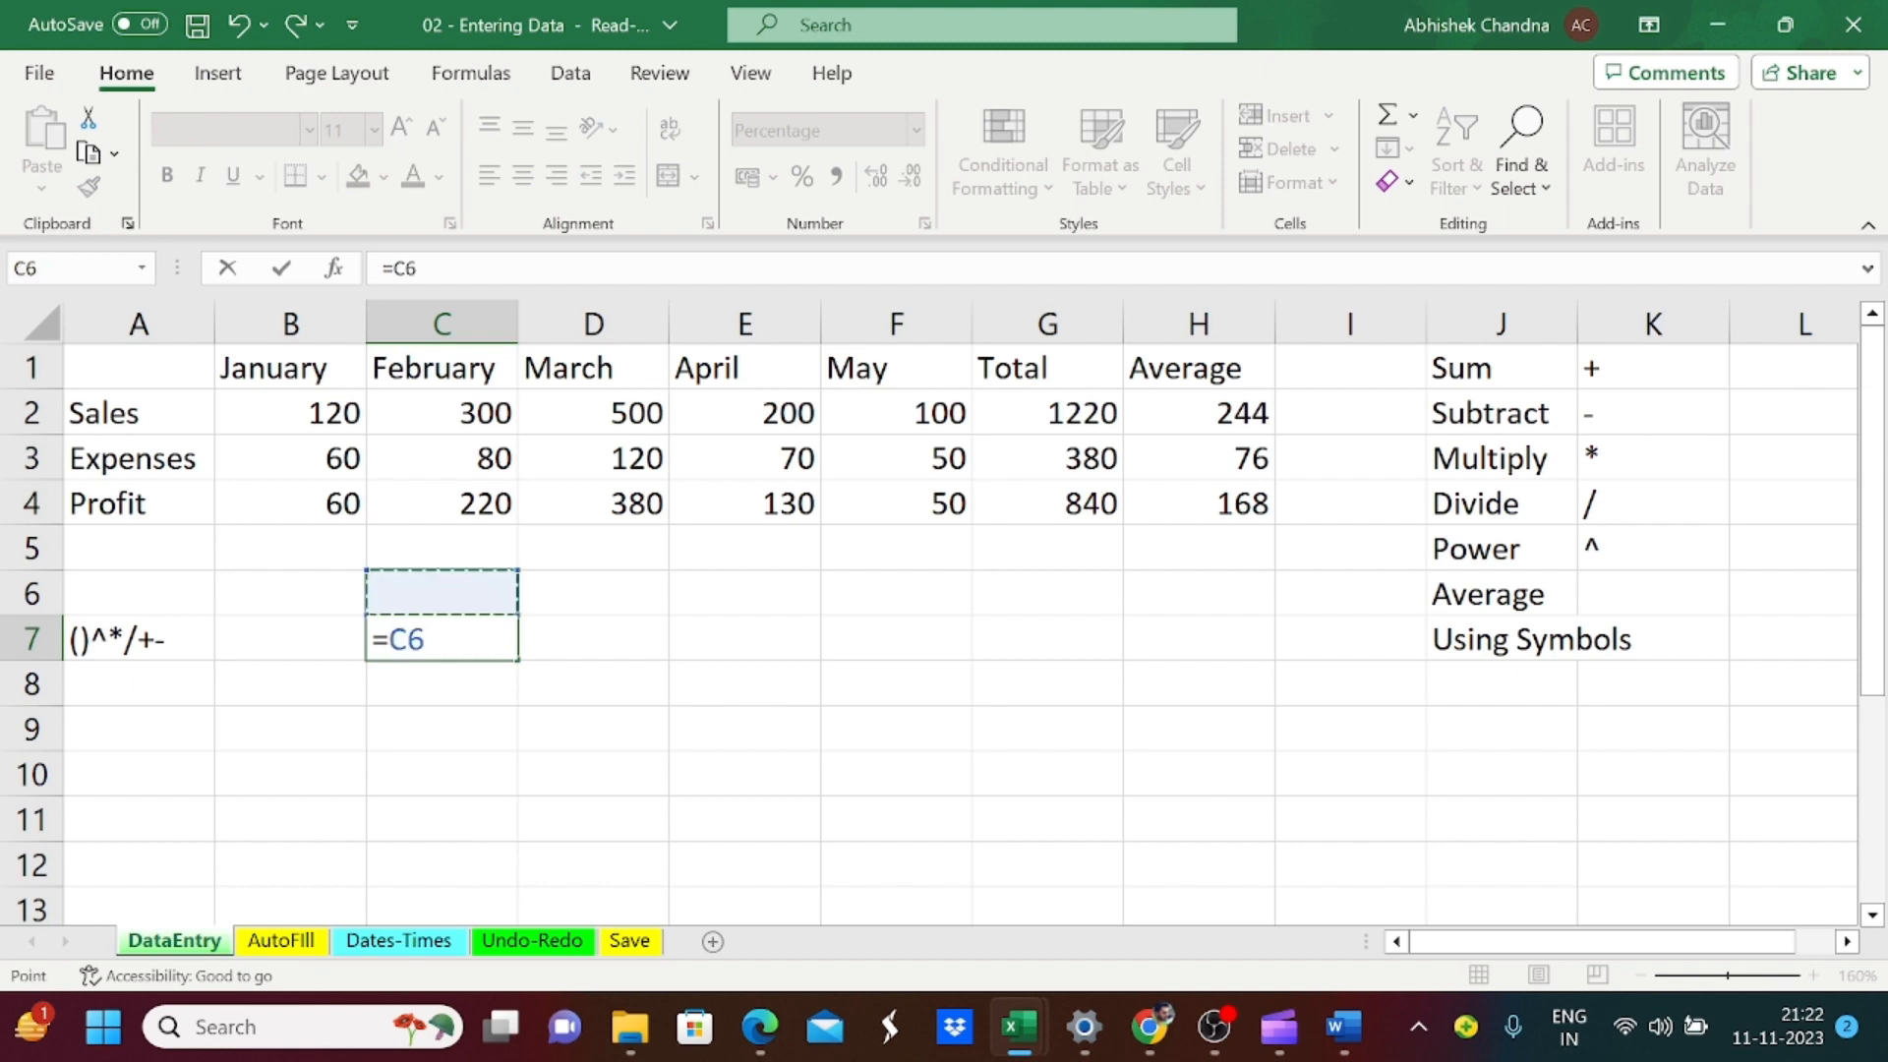
key("Up")
key("Up")
key("Up")
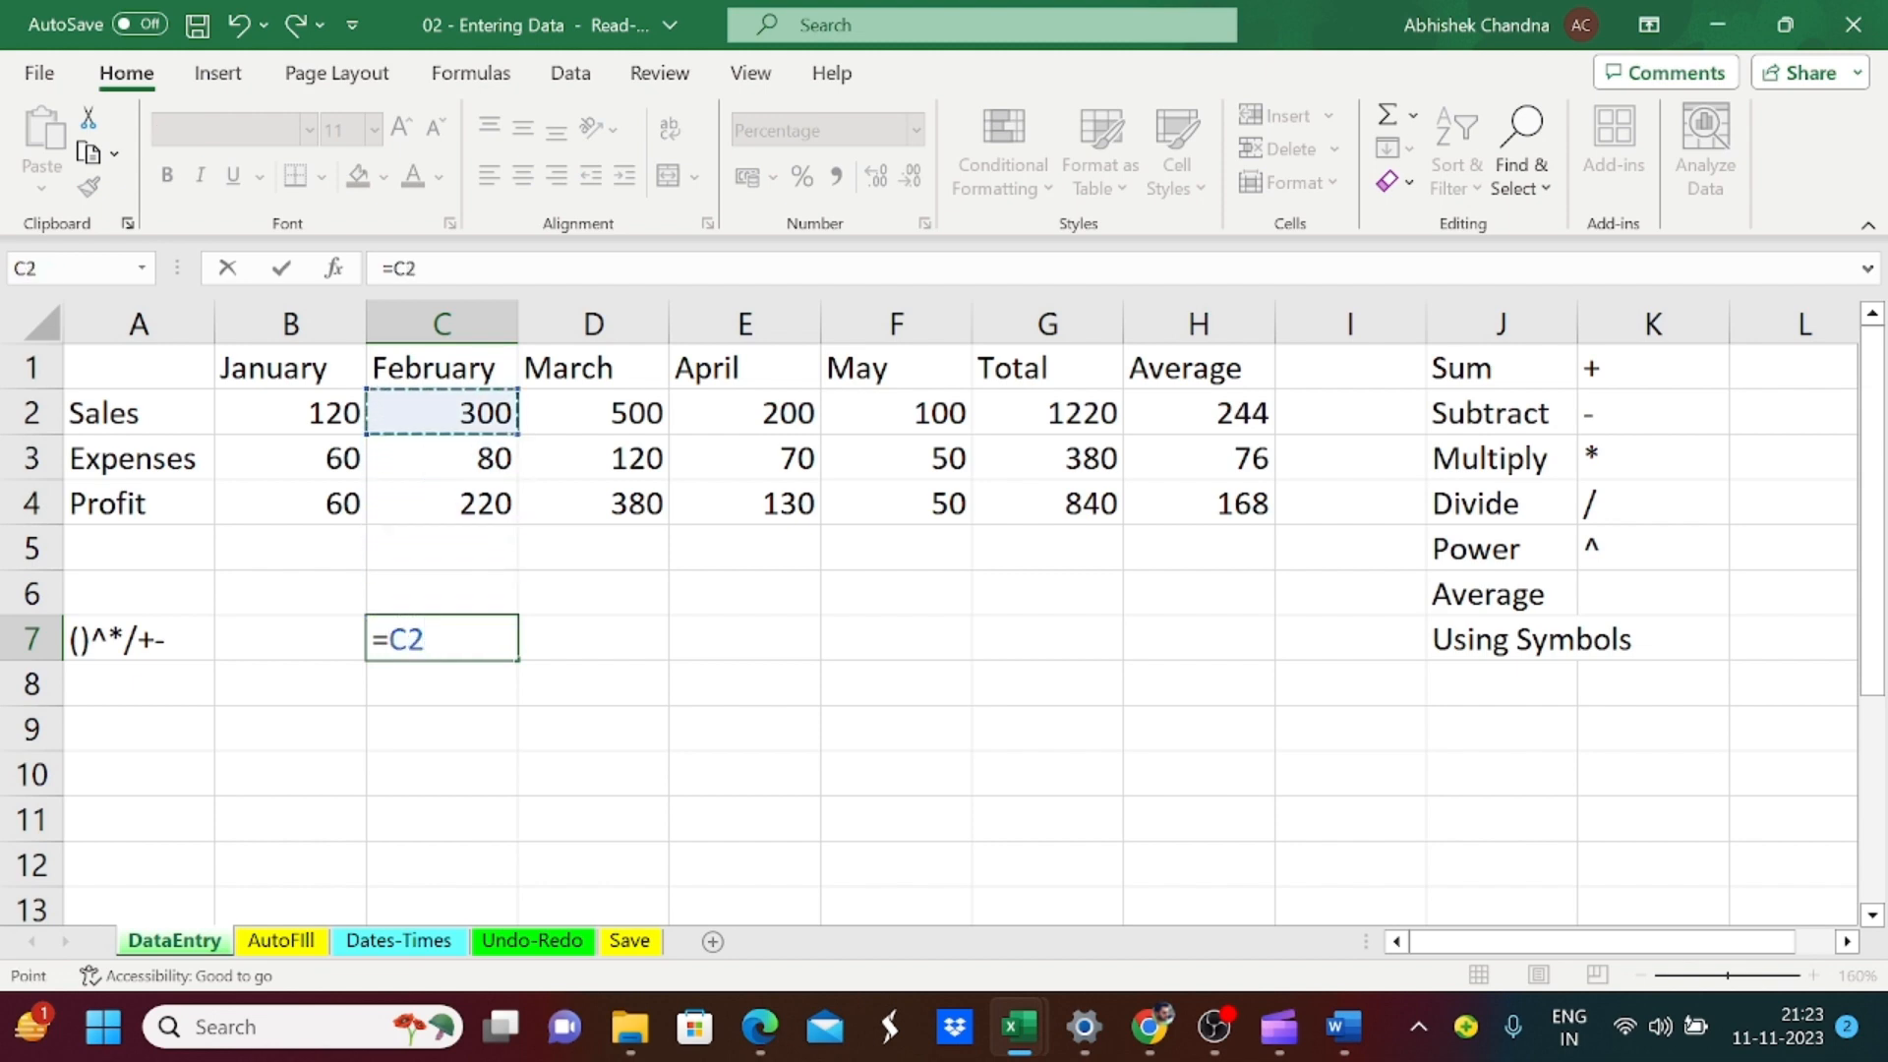
type("-")
key("Up")
key("Up")
key("Up")
key("Up")
key("Up")
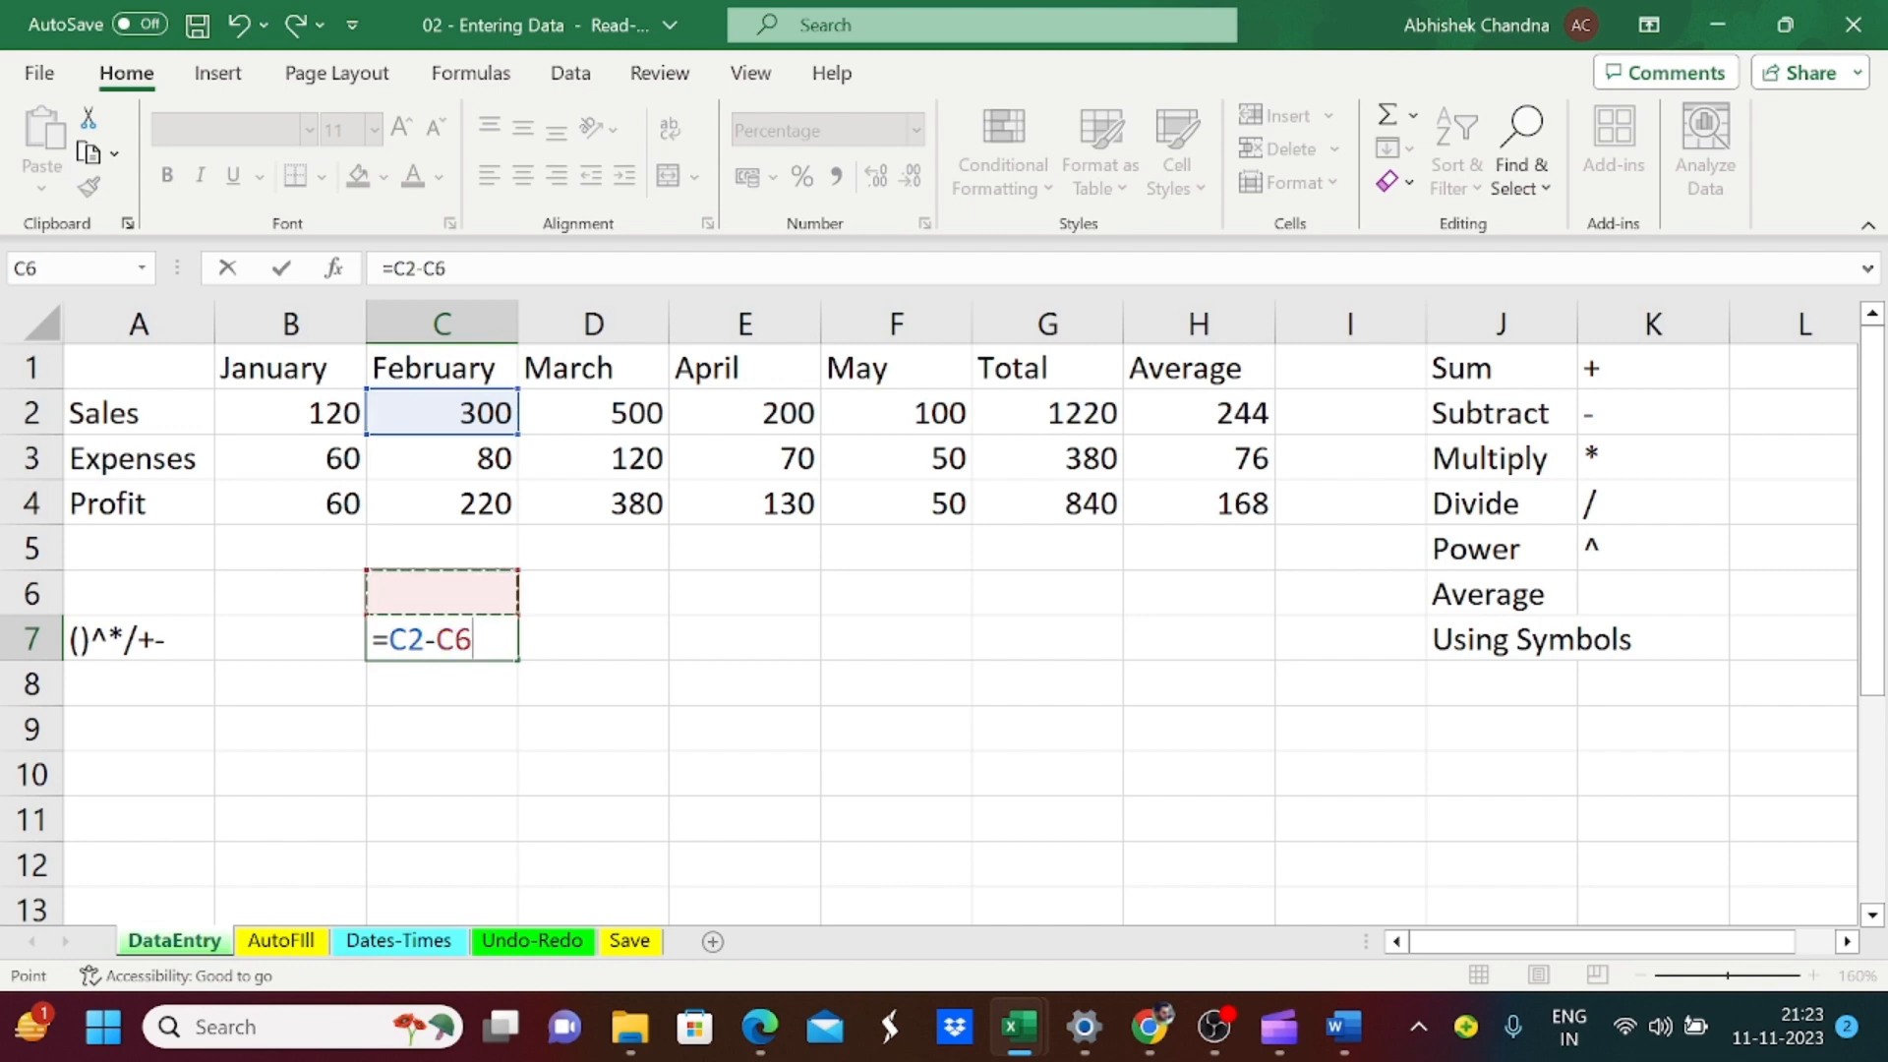
key("Left")
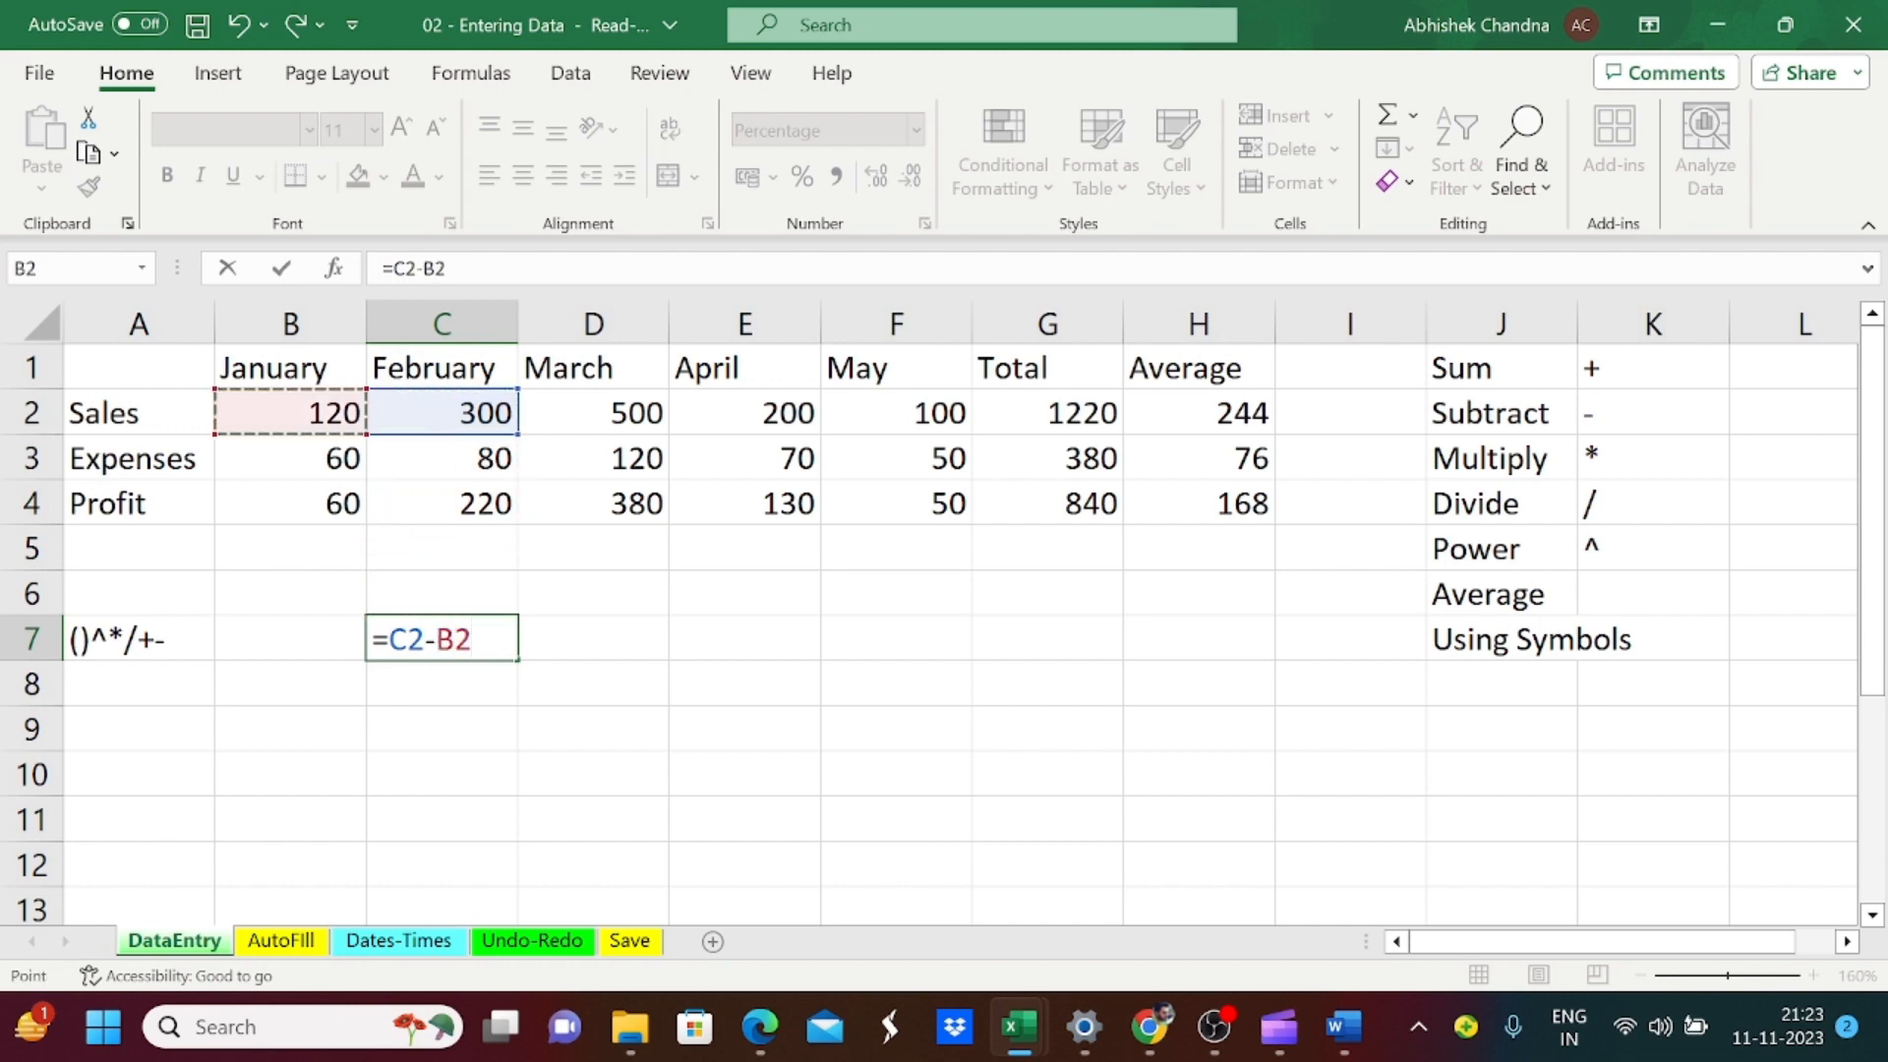
type("/")
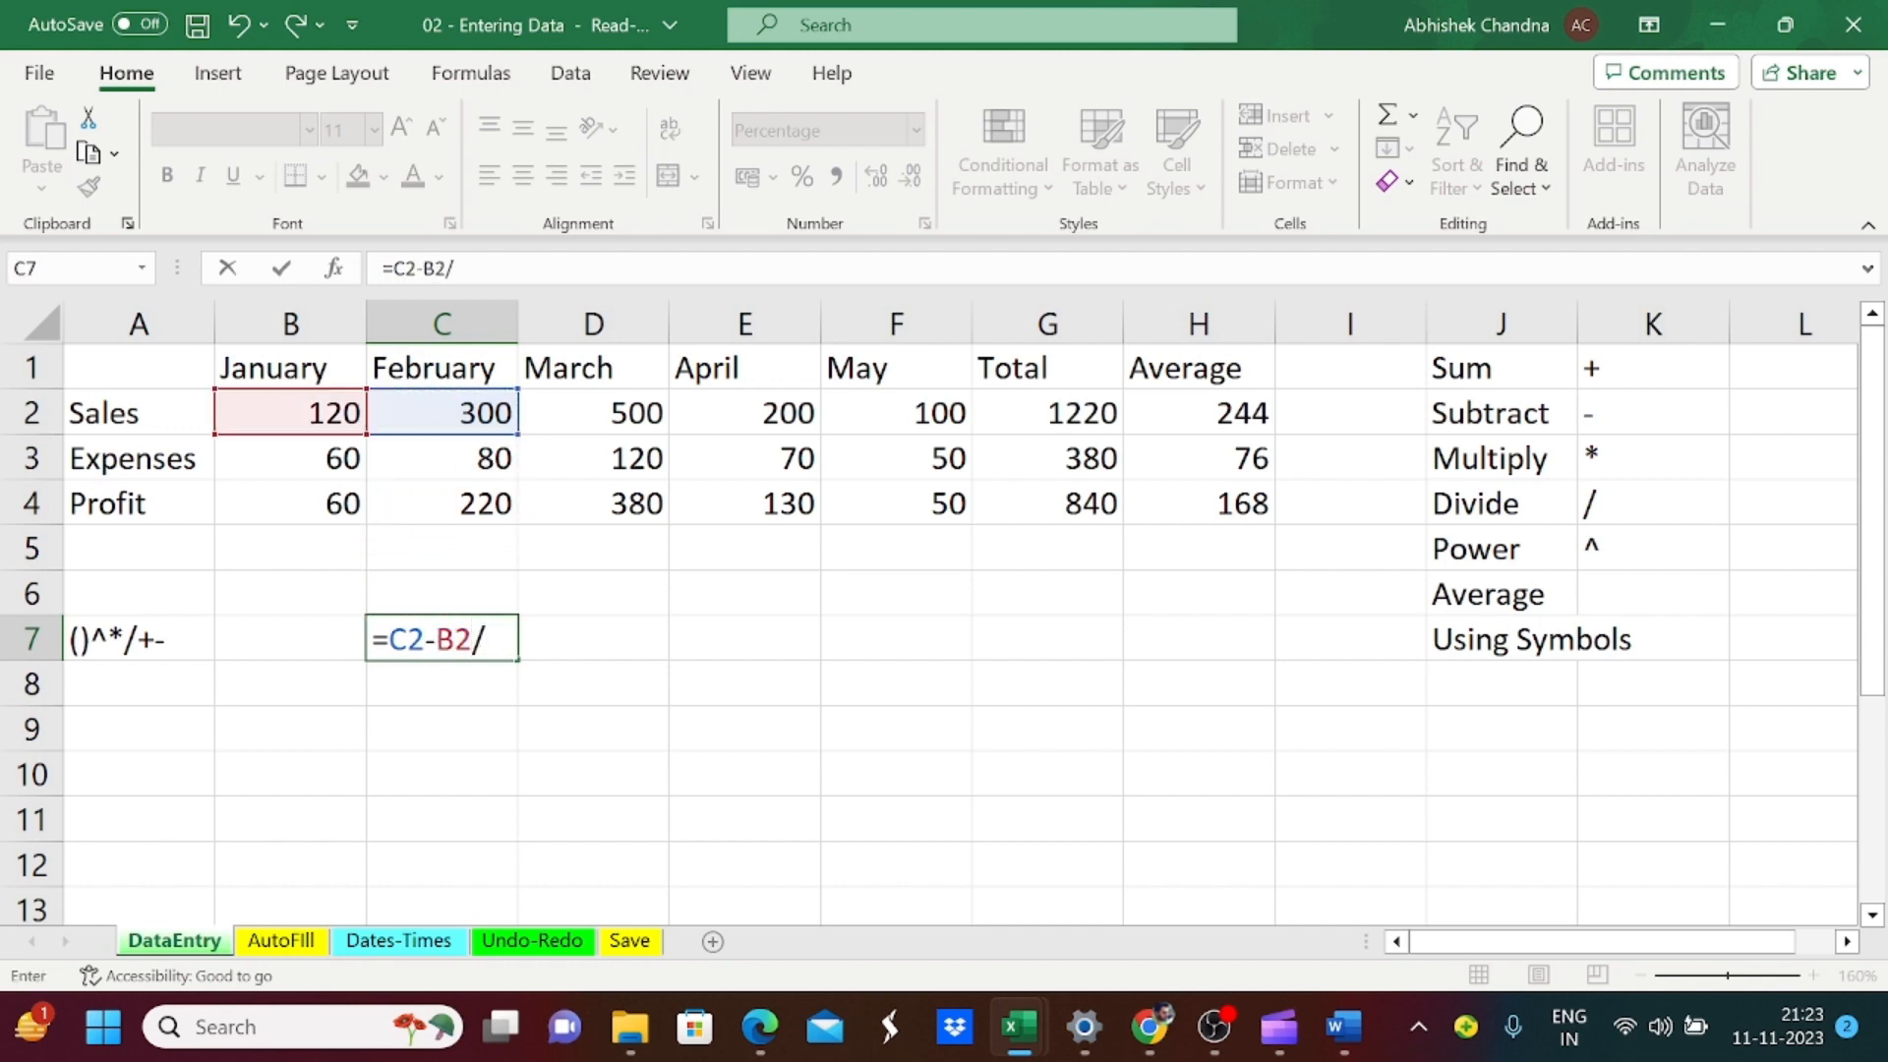
type("b2")
key("Return")
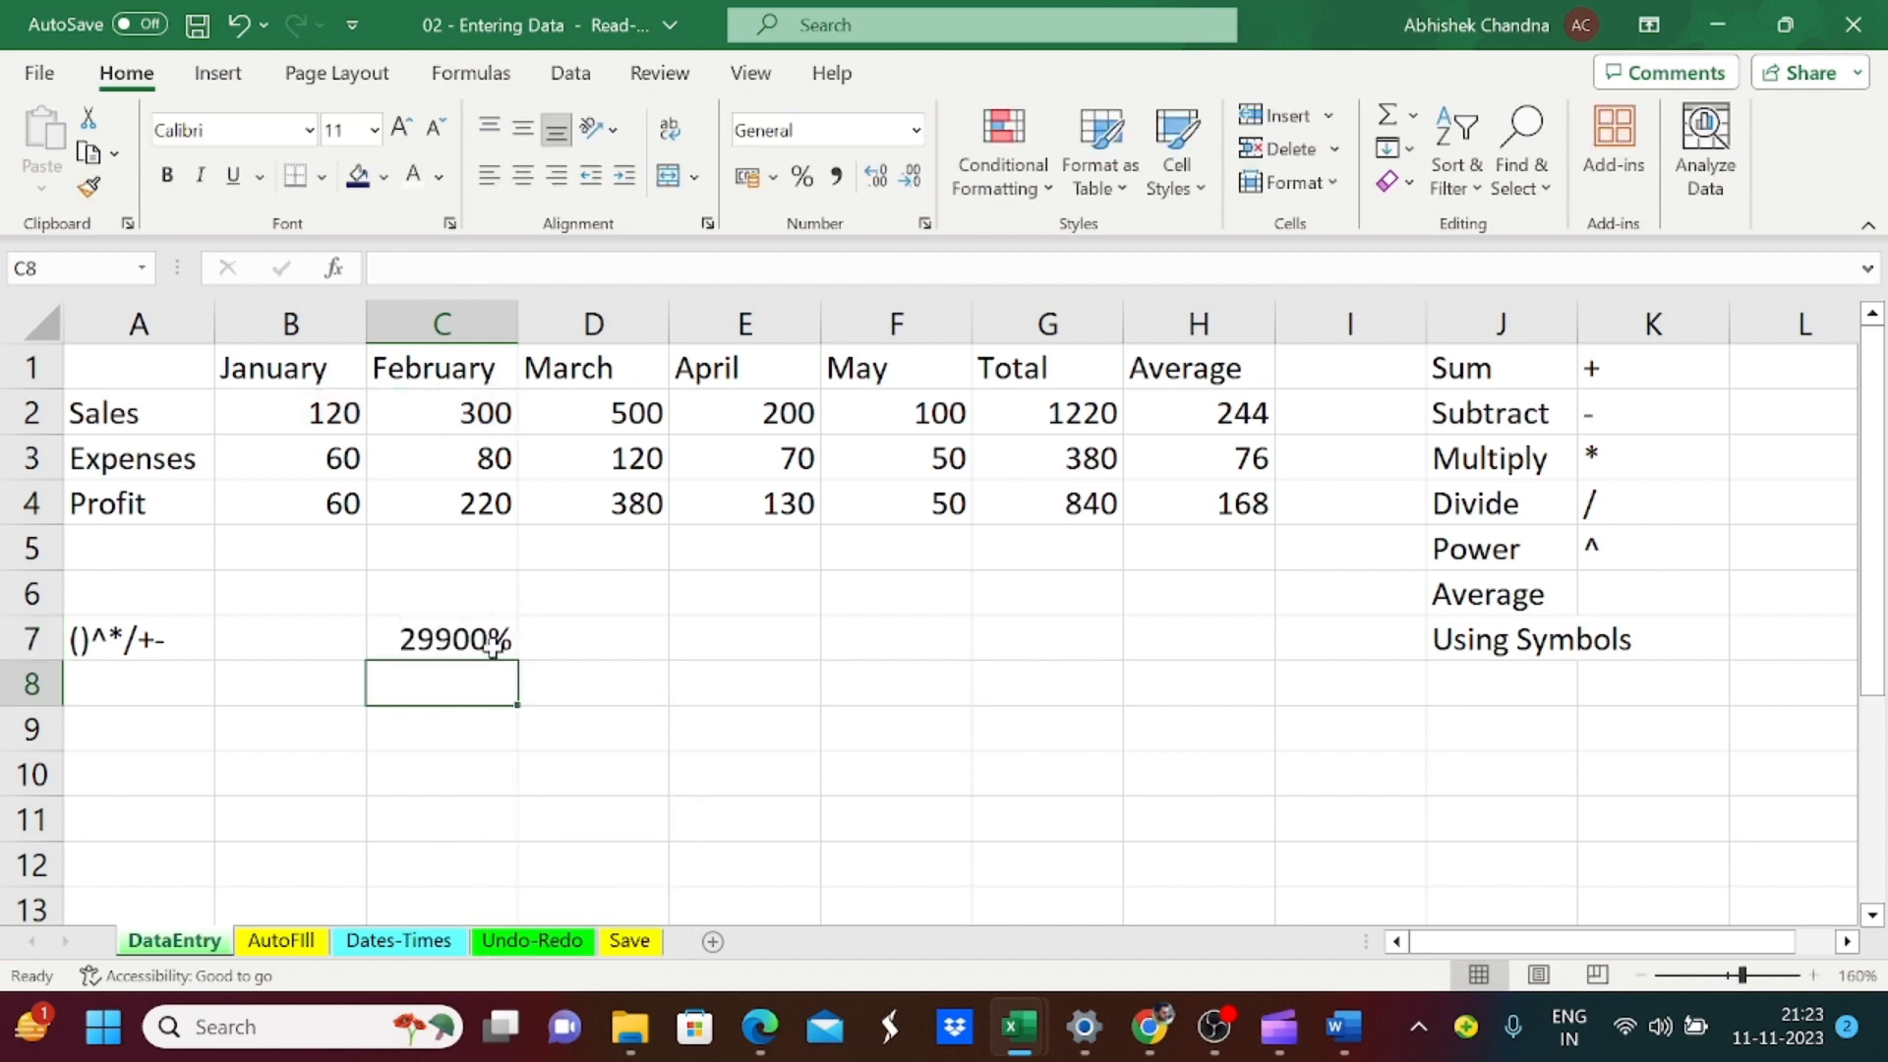
Step: Add parentheses around the subtraction in cell C7 so that the formula reads =(C2-B2)/B2
left_click(493, 644)
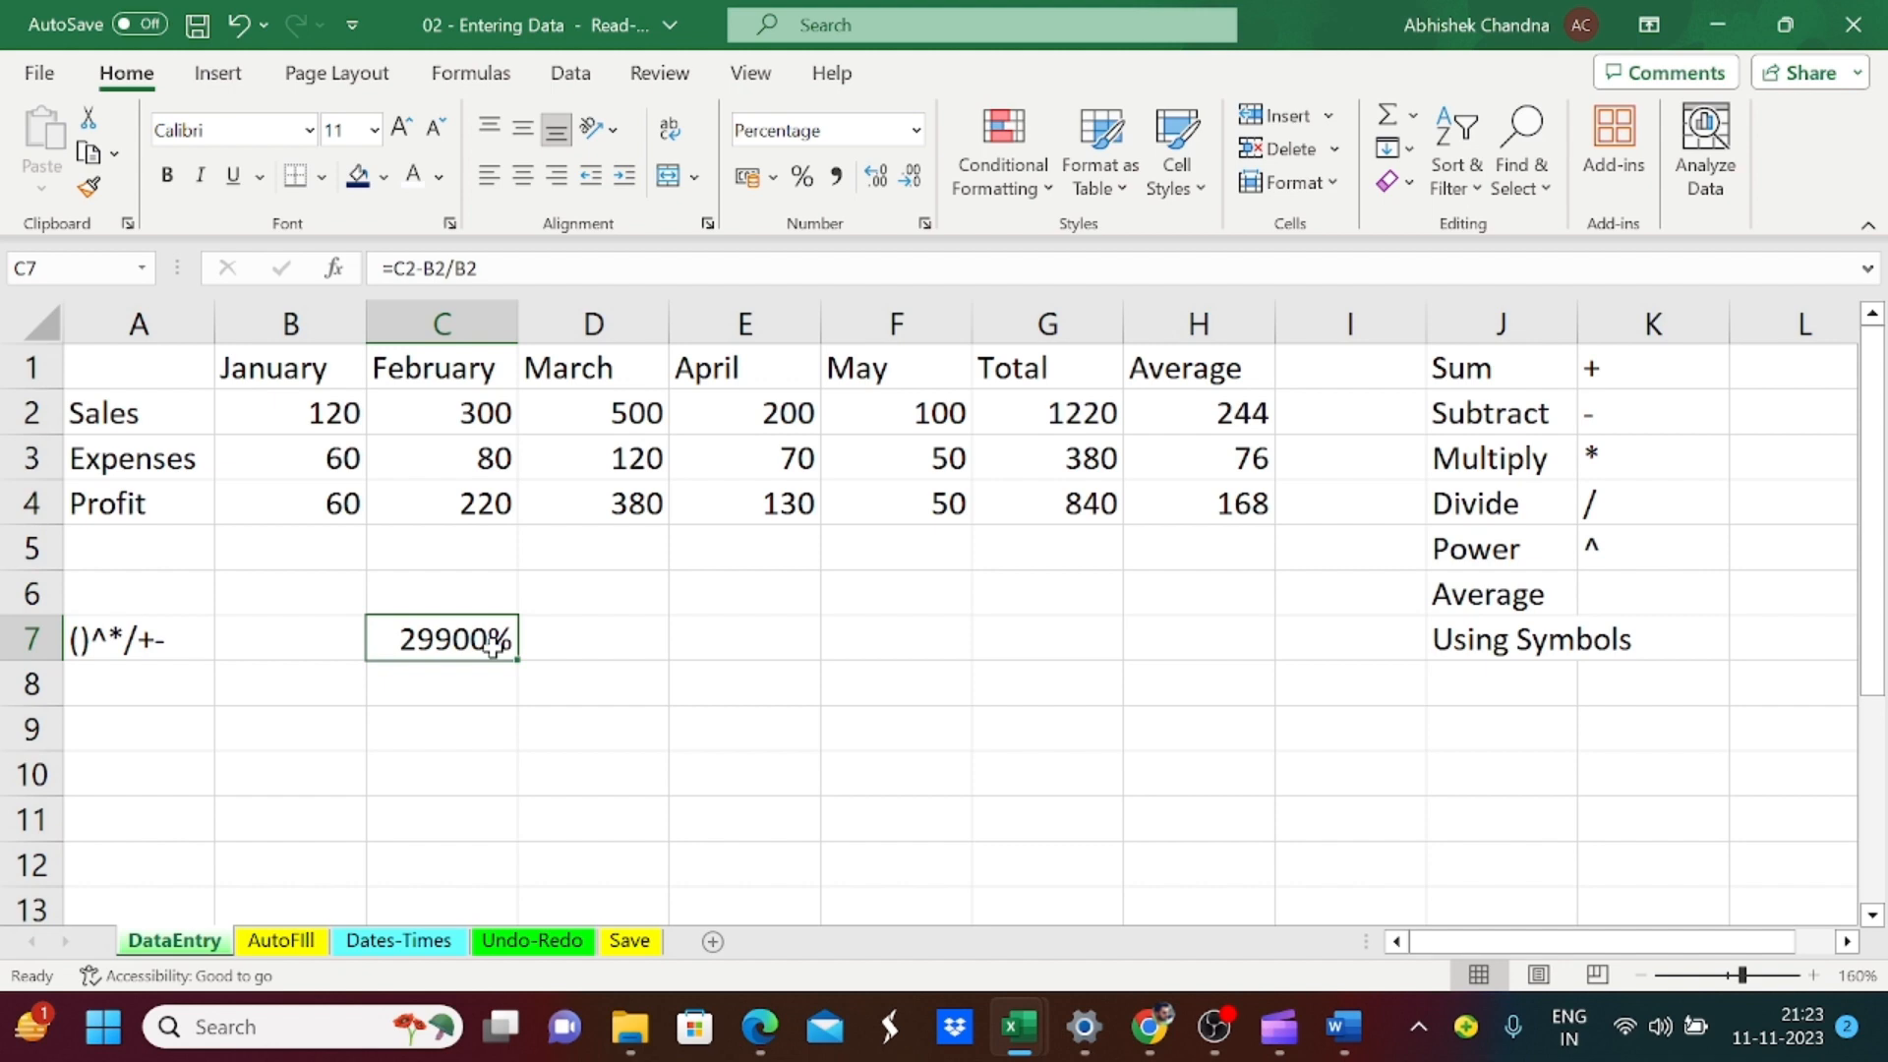
key("F2")
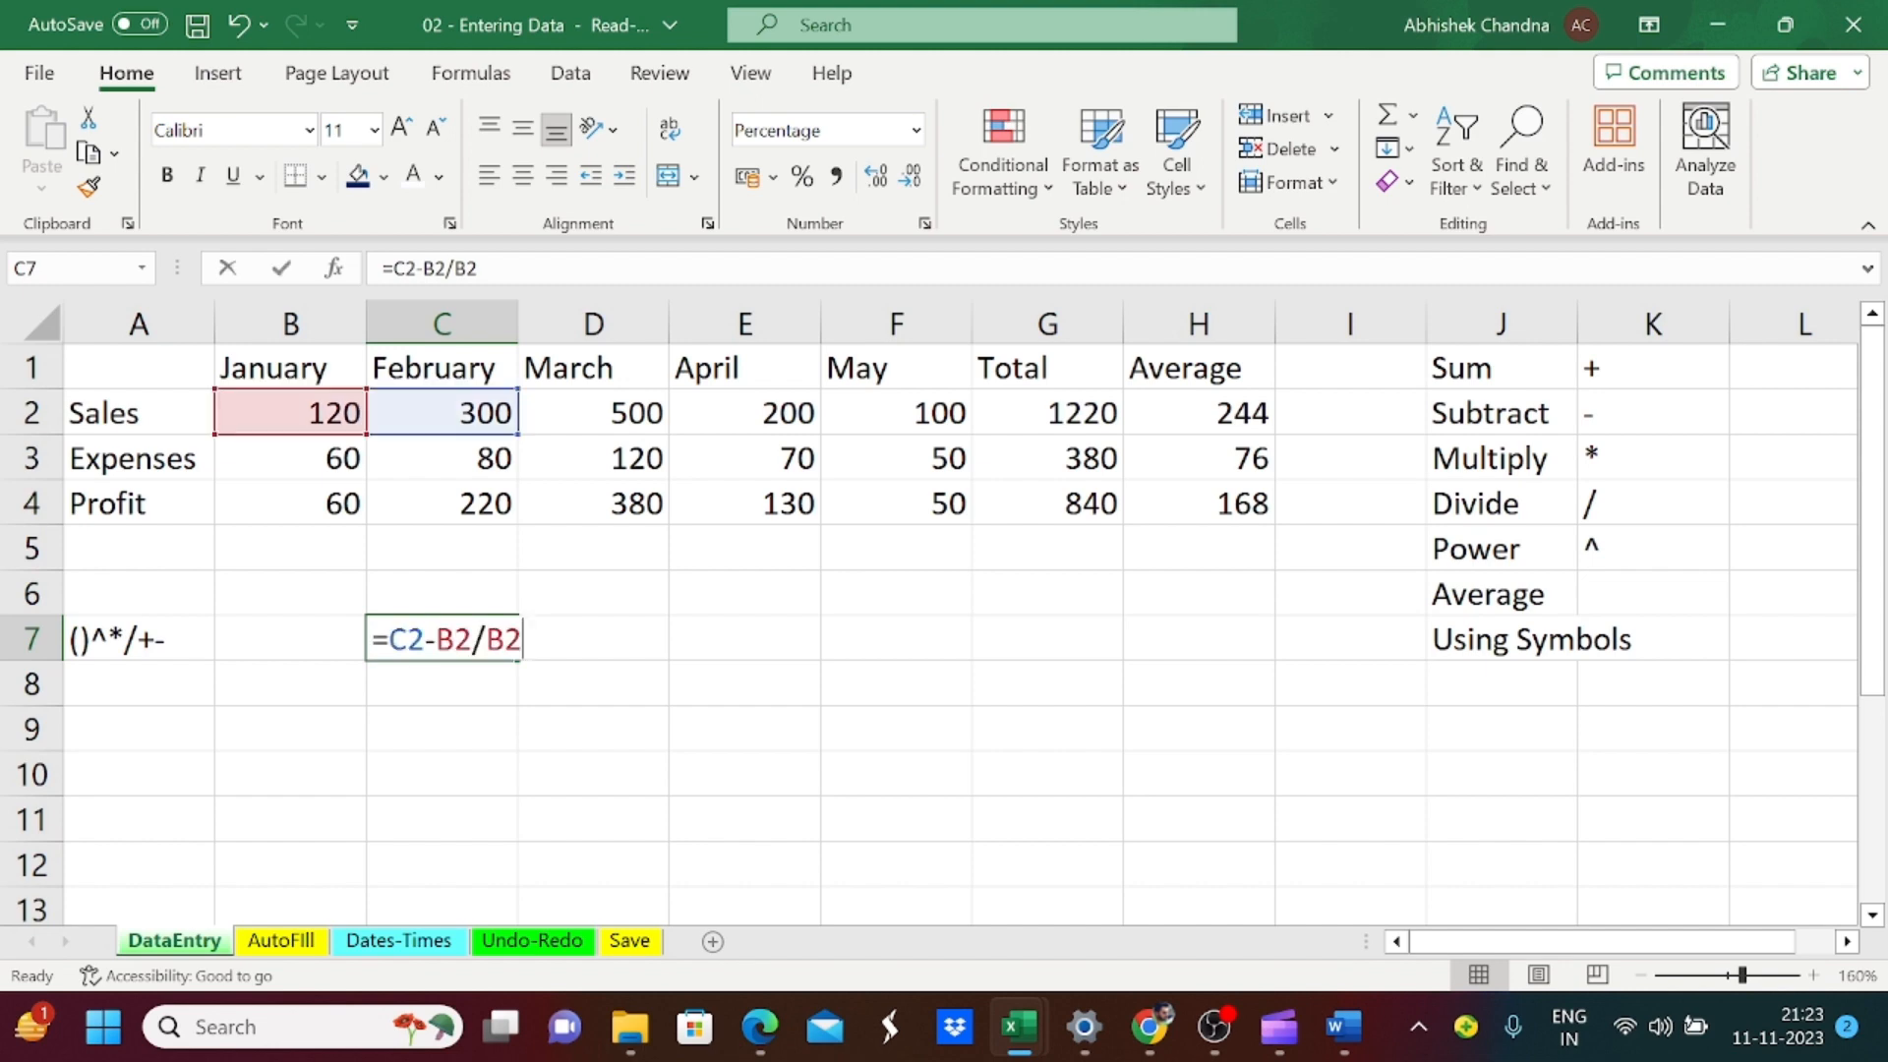
key("Home")
key("Right")
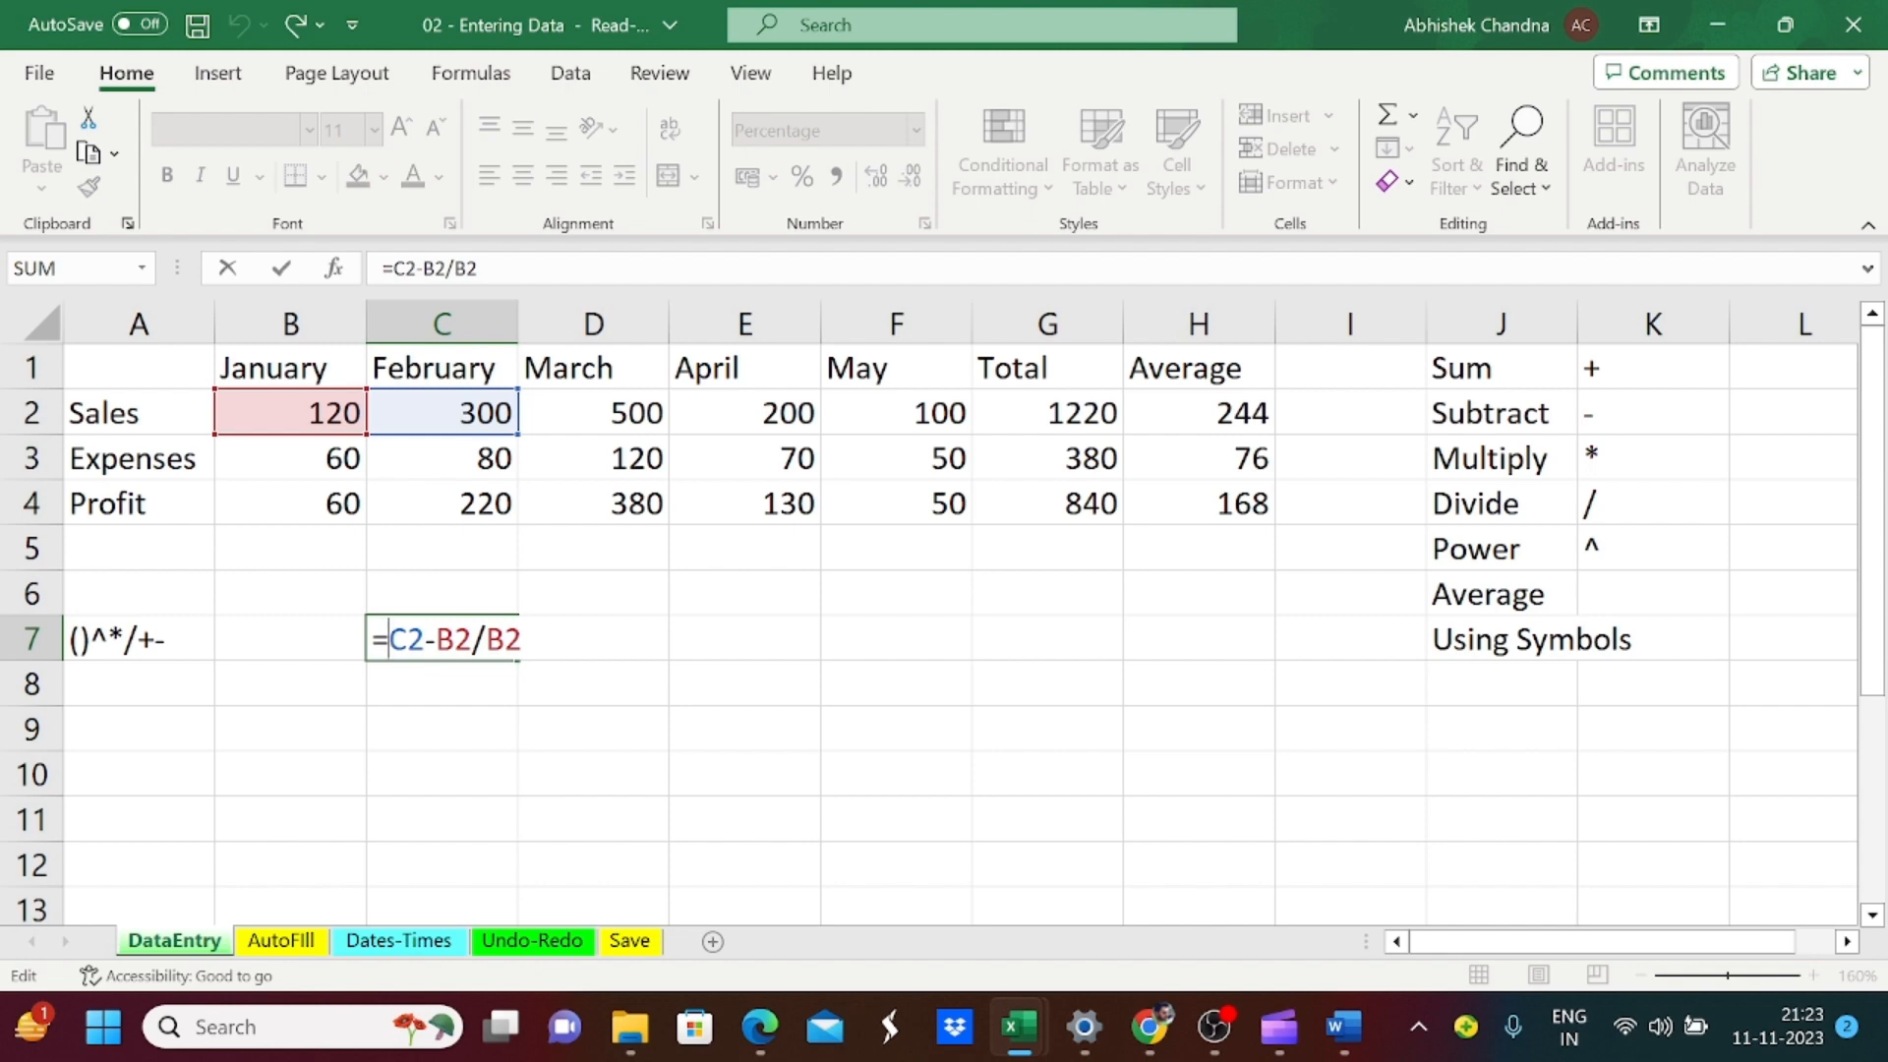
type("(")
key("Right")
key("Right")
key("Right")
key("Right")
key("Right")
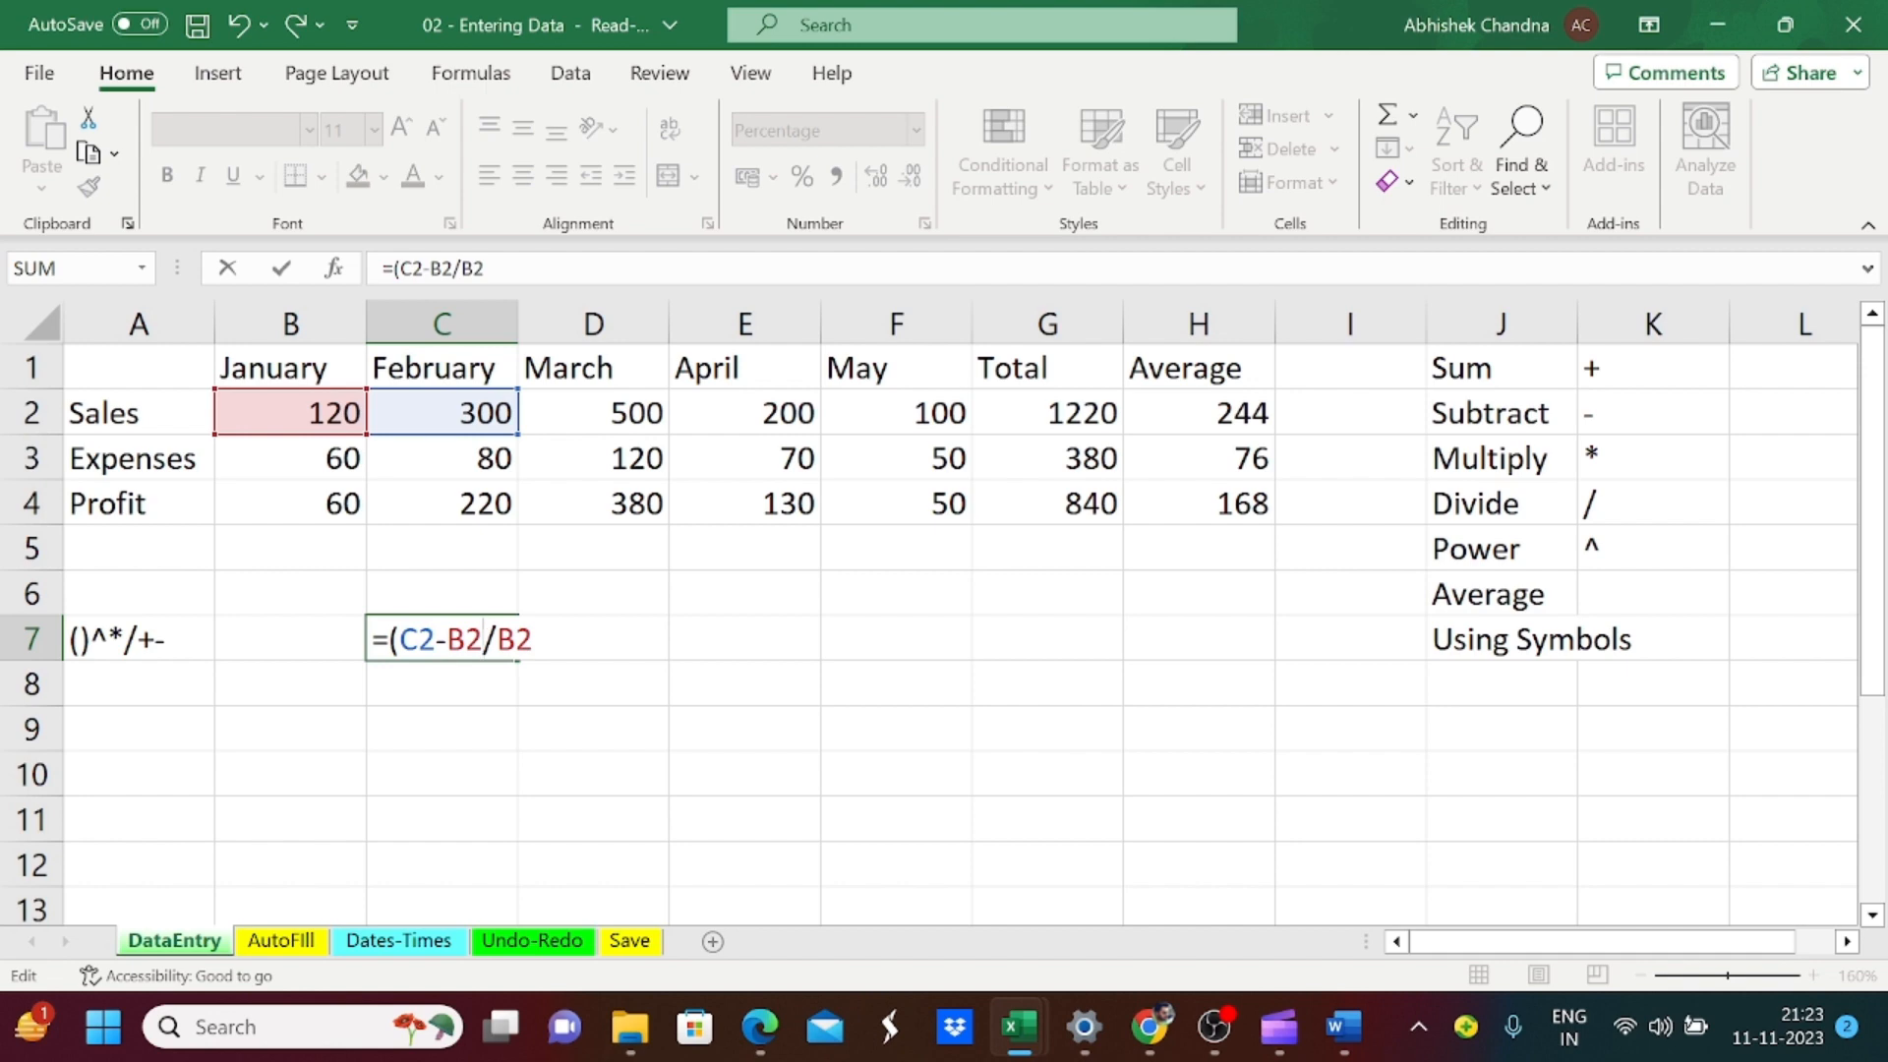
type(")")
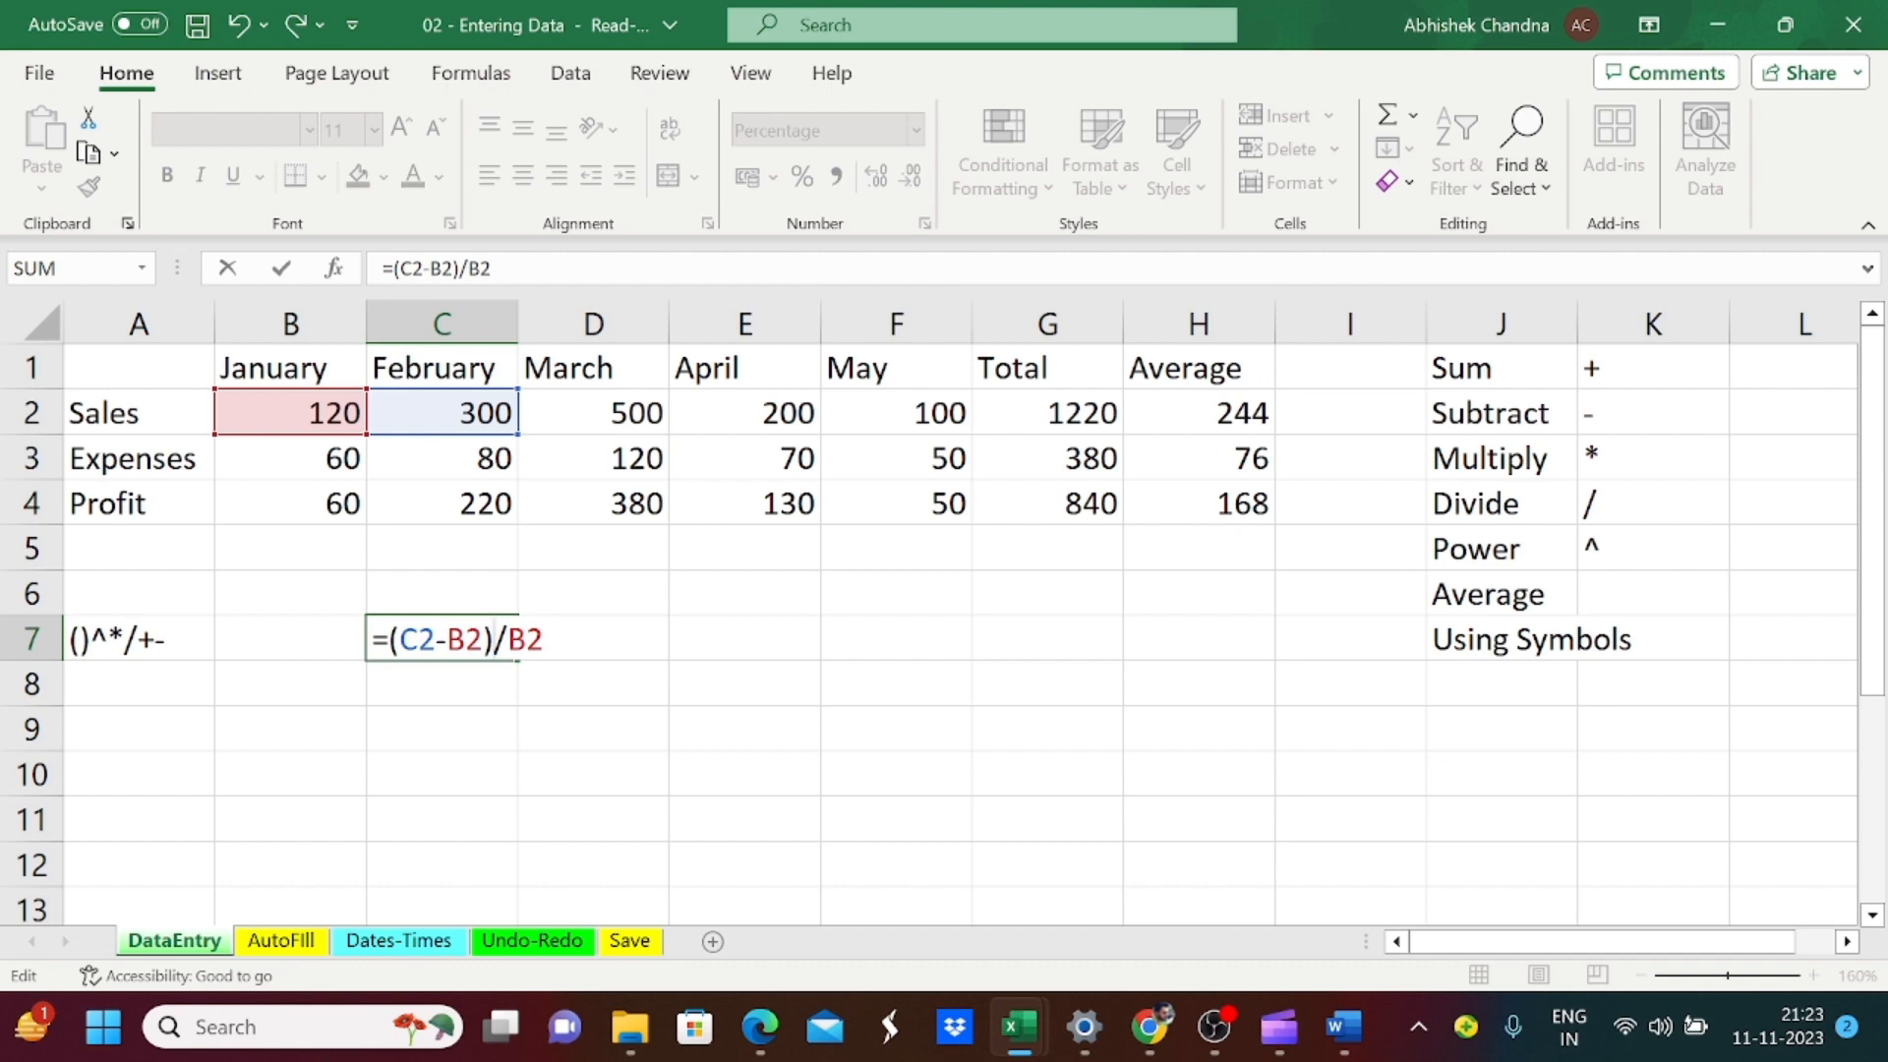
key("Return")
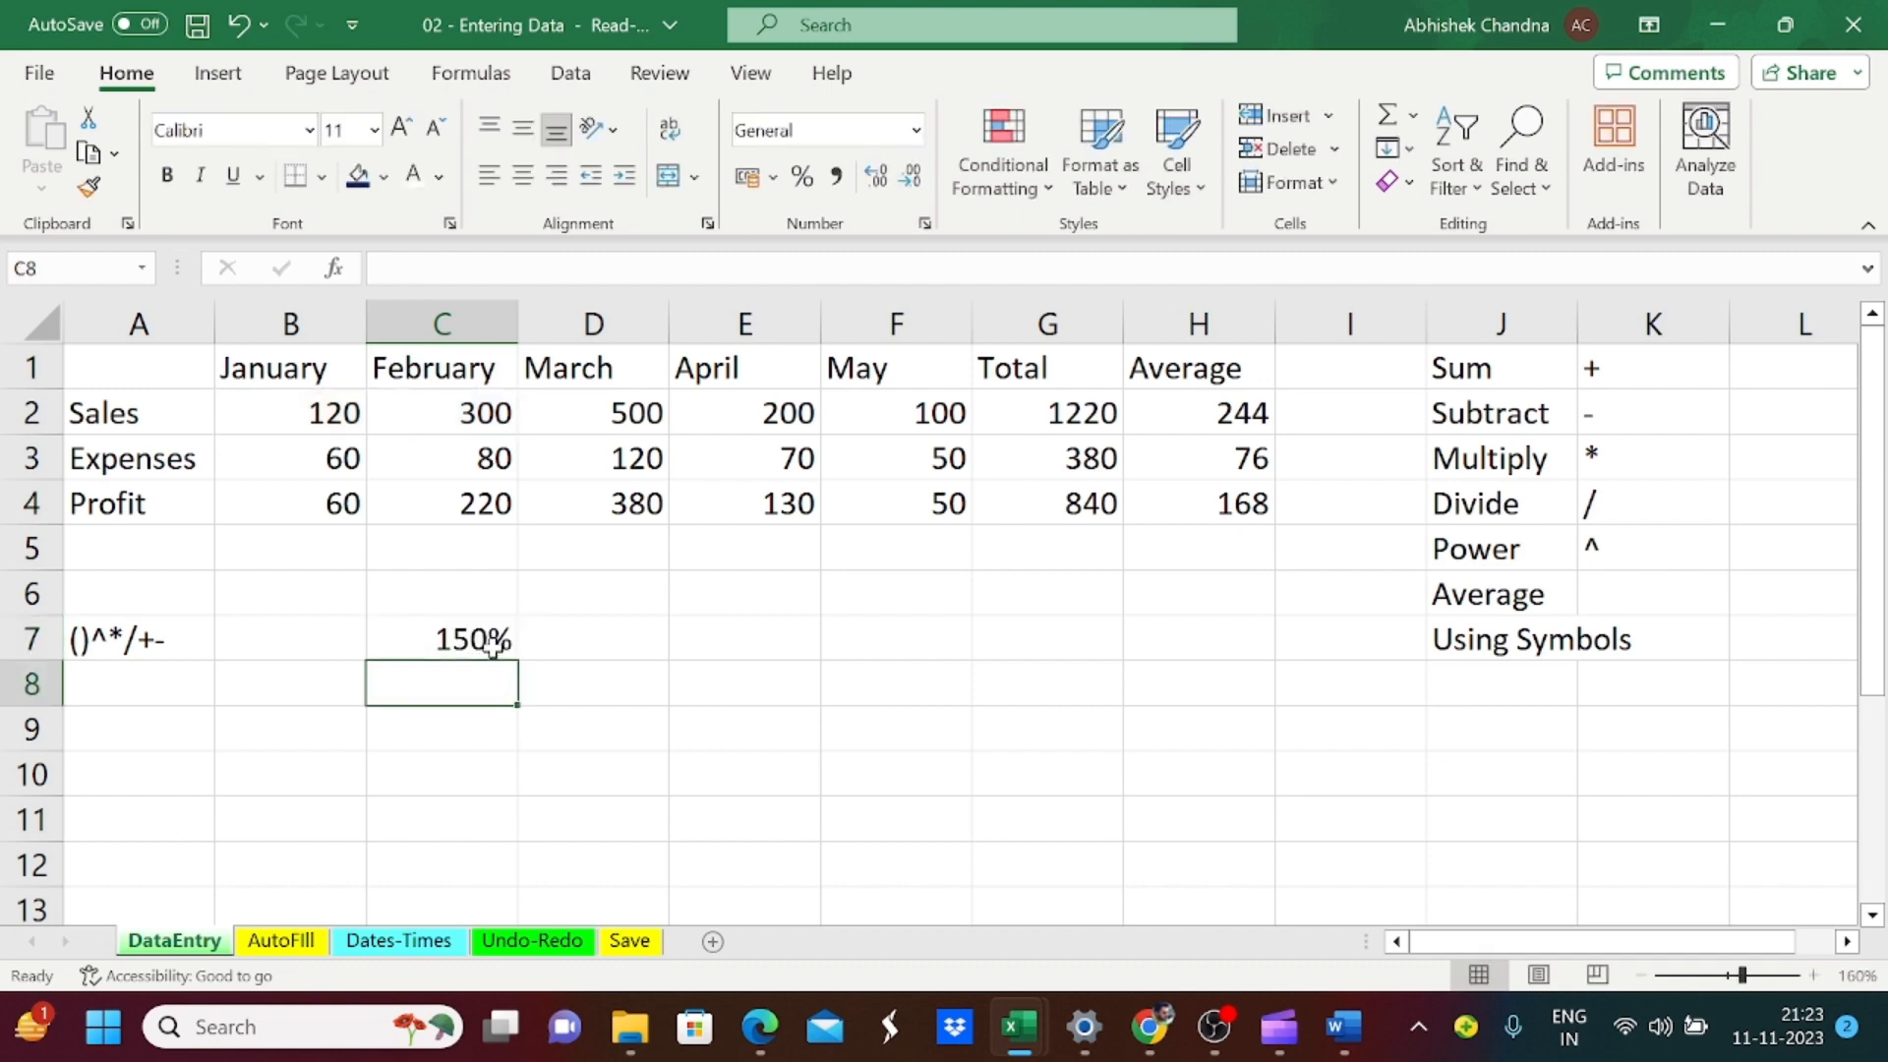
left_click(506, 639)
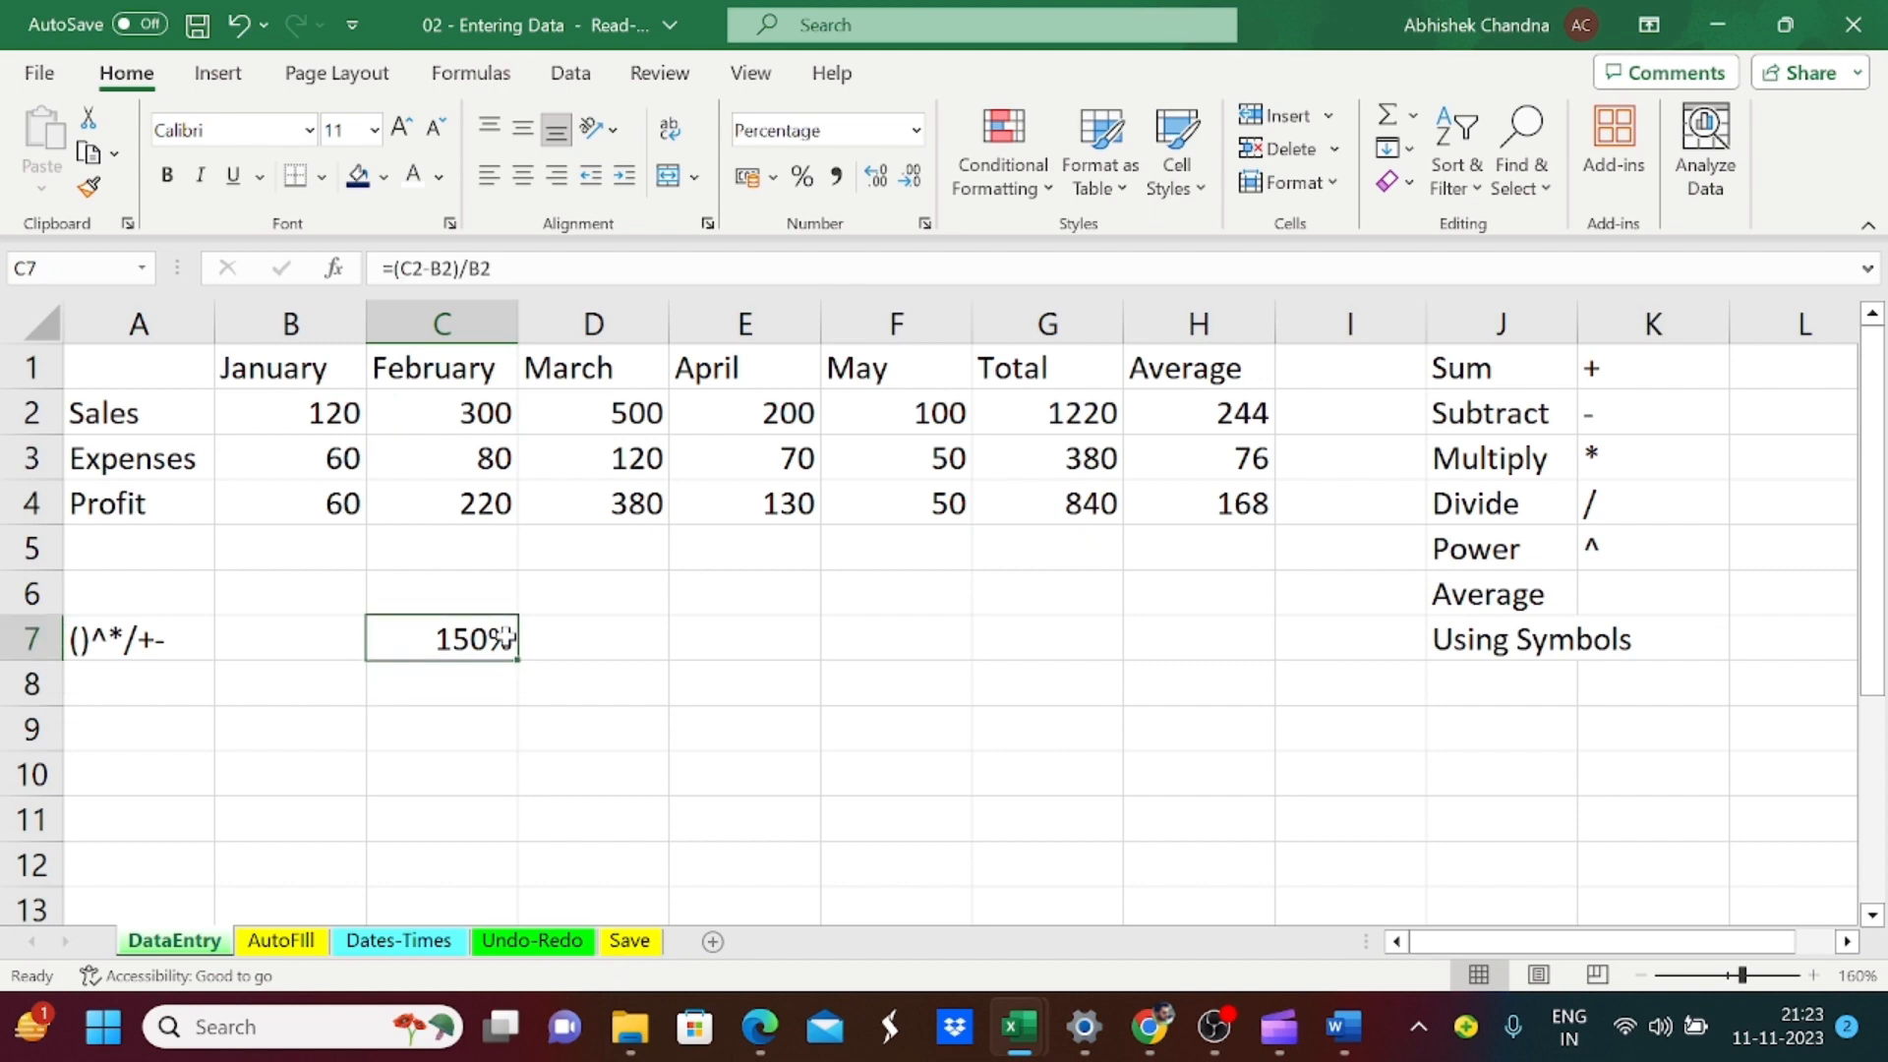